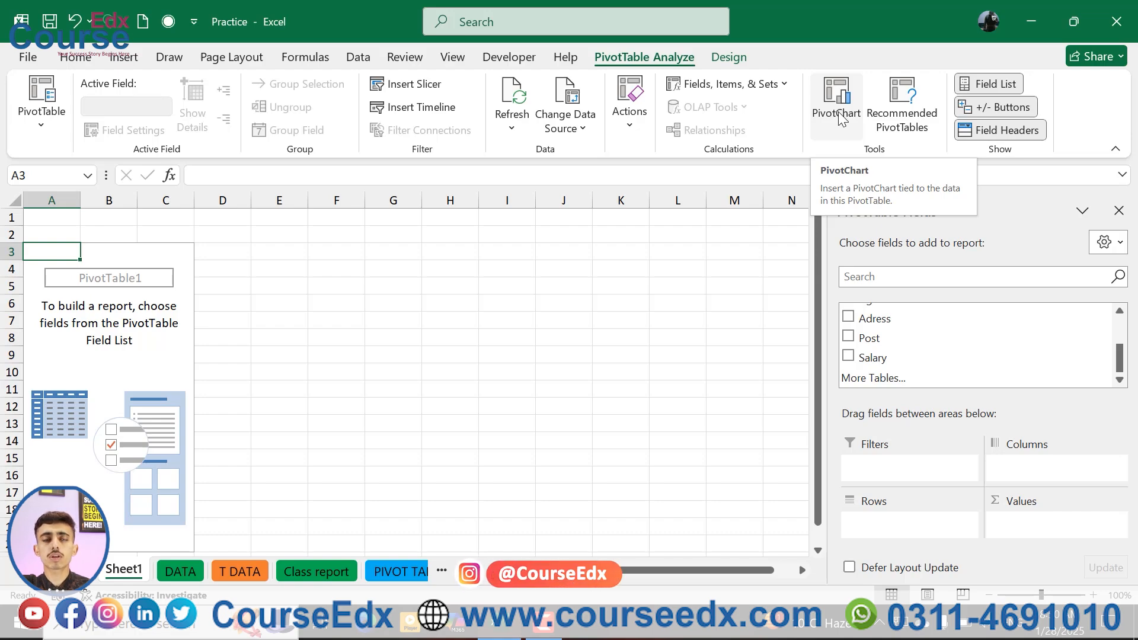
# Open the PivotChart options for the pivot table and examine the chart types, including Pie, Bar, Treemap and Combo
pyautogui.click(839, 119)
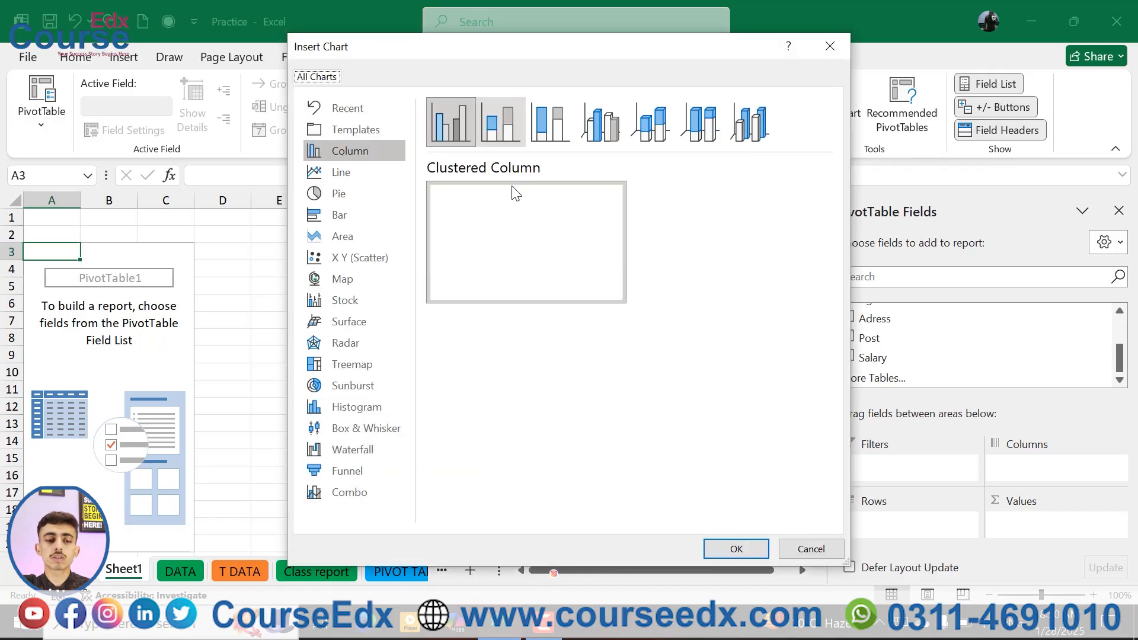
pyautogui.click(353, 171)
pyautogui.click(348, 190)
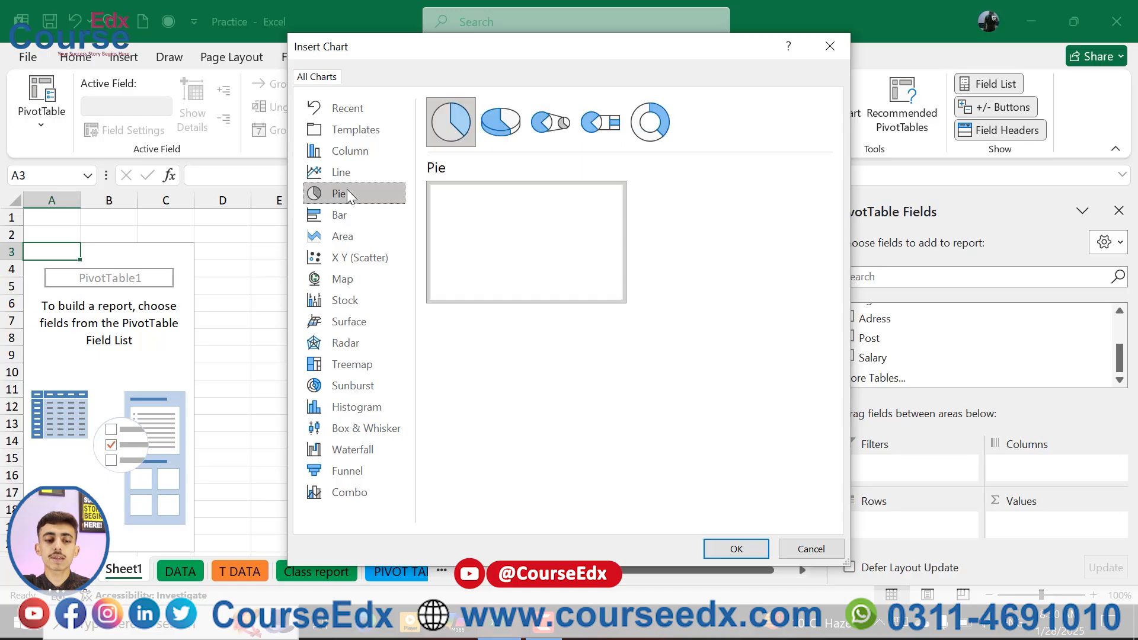
pyautogui.click(347, 216)
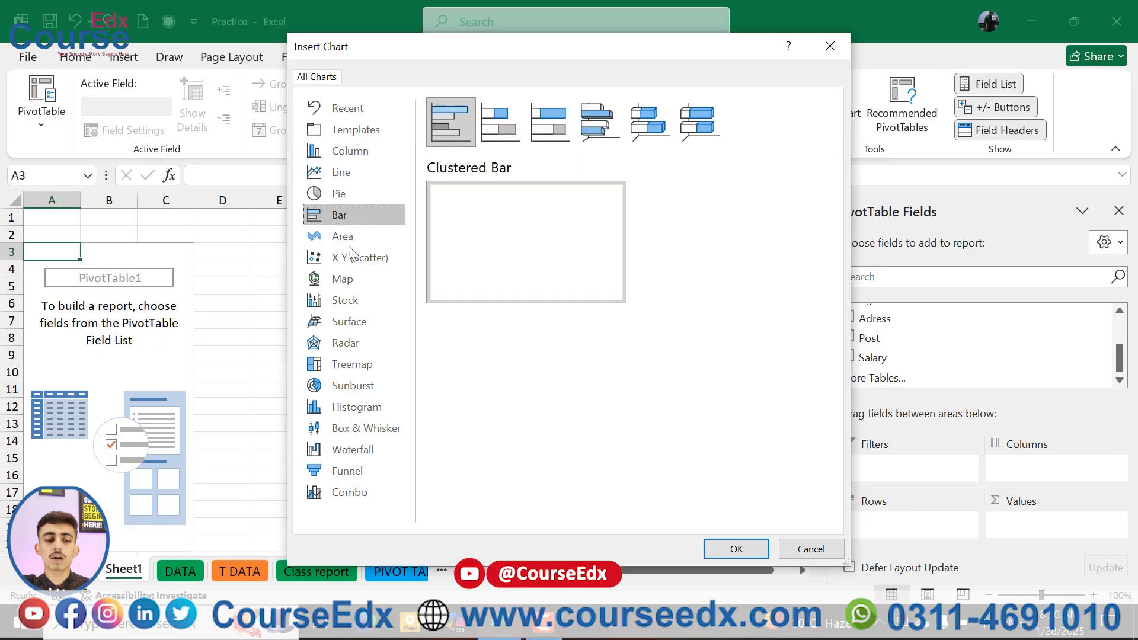
pyautogui.click(353, 276)
pyautogui.click(364, 298)
pyautogui.click(382, 360)
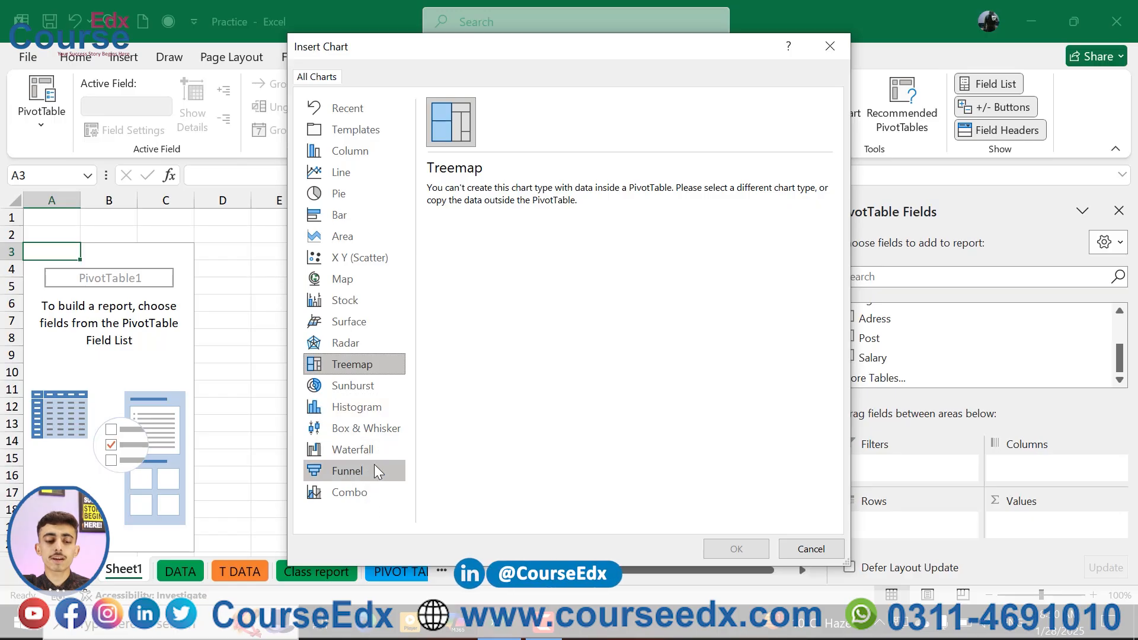
pyautogui.click(378, 491)
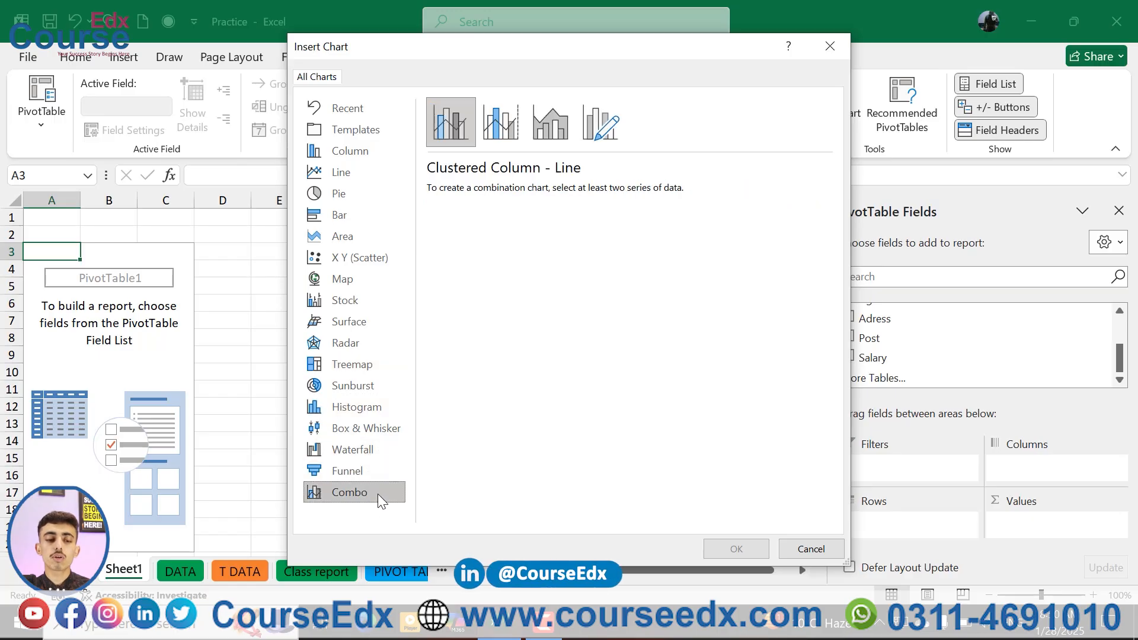
# Insert a Clustered Column PivotChart from the pivot table
pyautogui.click(356, 155)
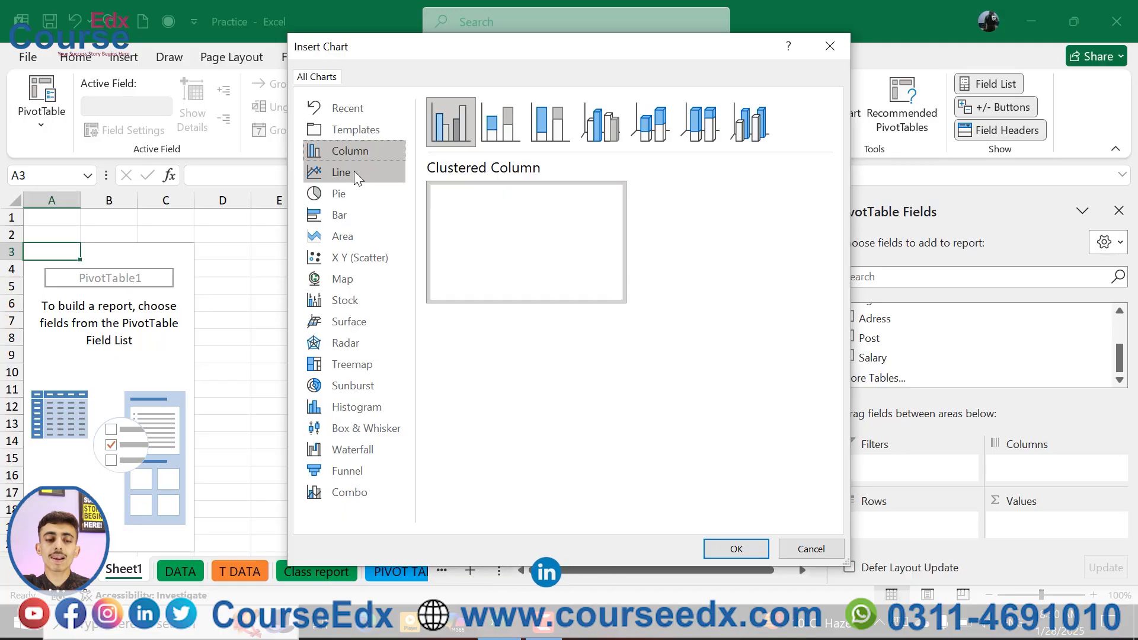
pyautogui.click(353, 174)
pyautogui.click(355, 188)
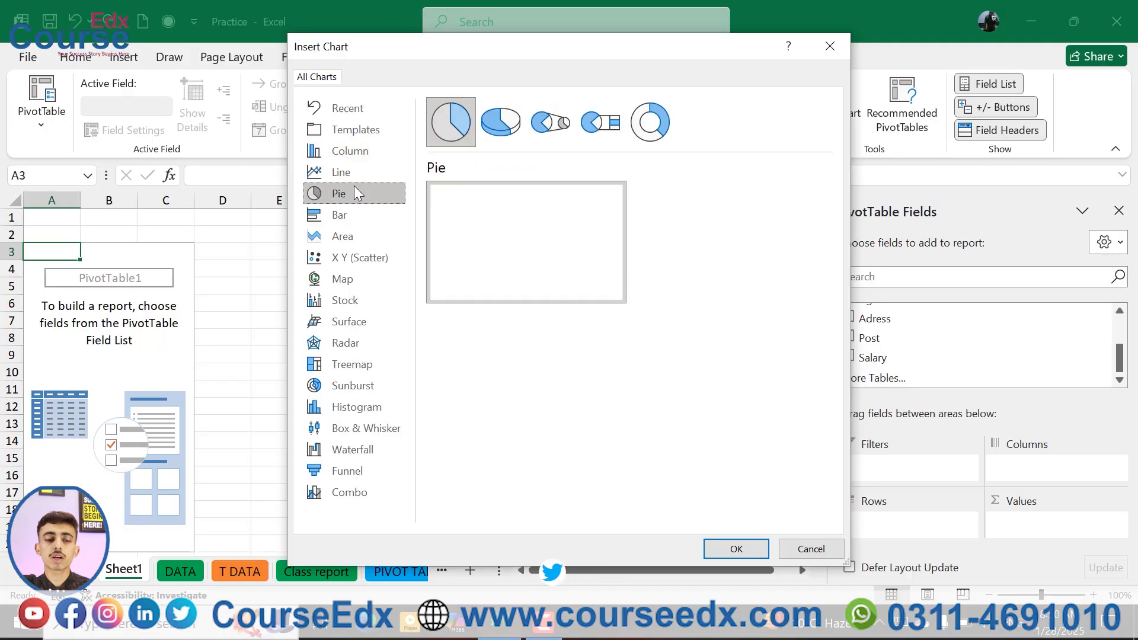
pyautogui.click(351, 153)
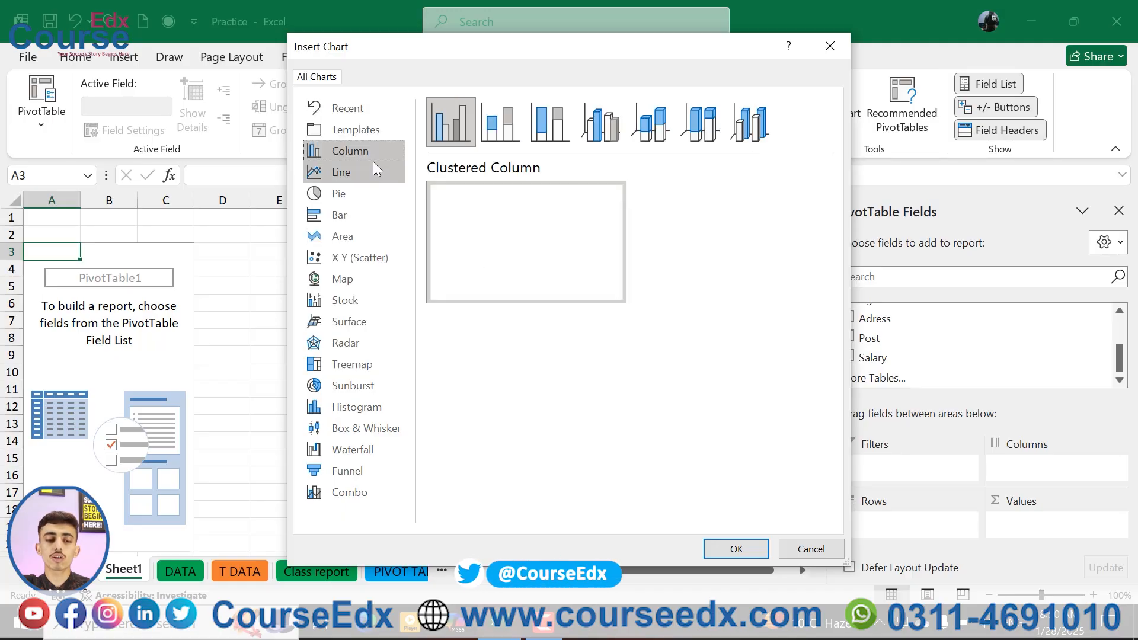
pyautogui.click(750, 546)
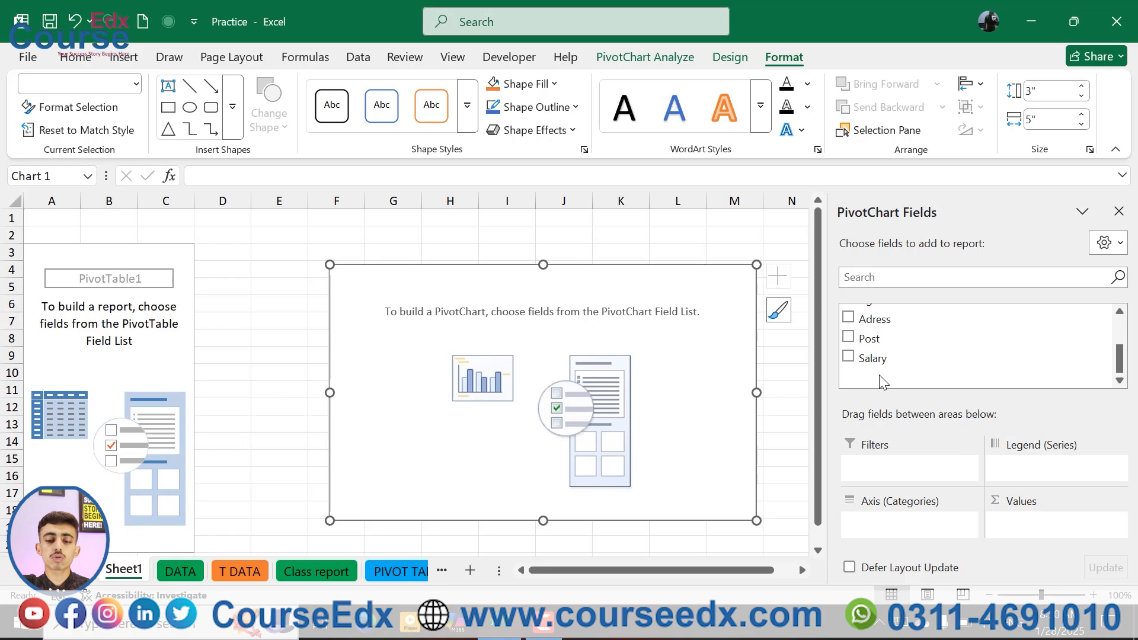
# Add the Salary field to the PivotChart's values as a sum
pyautogui.click(690, 54)
pyautogui.moveTo(881, 359); pyautogui.dragTo(1058, 530)
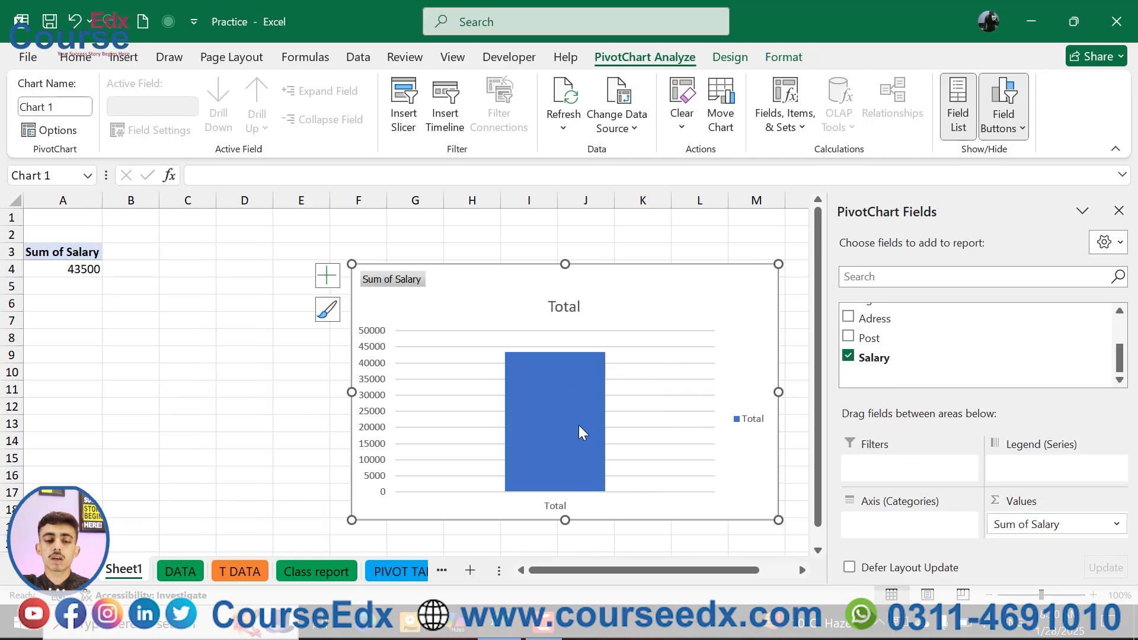
# Add the Name field to the PivotChart's legend series and move it to the axis categories
pyautogui.moveTo(1120, 363)
pyautogui.mouseDown()
pyautogui.moveTo(1124, 344)
pyautogui.moveTo(1124, 355)
pyautogui.mouseUp()
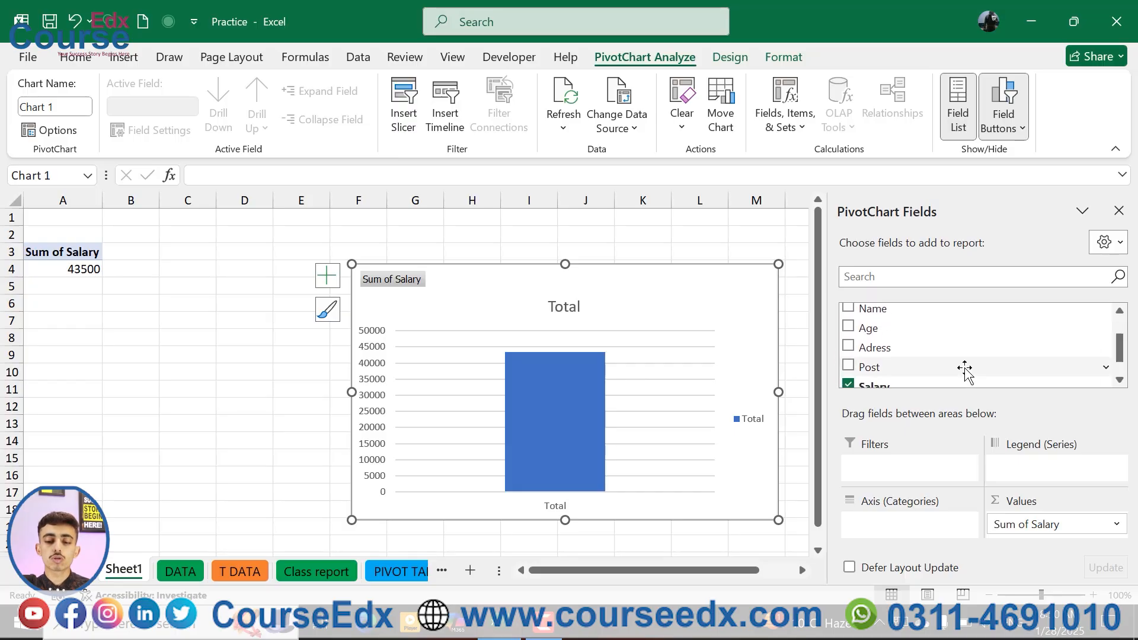
pyautogui.moveTo(896, 314); pyautogui.dragTo(919, 355)
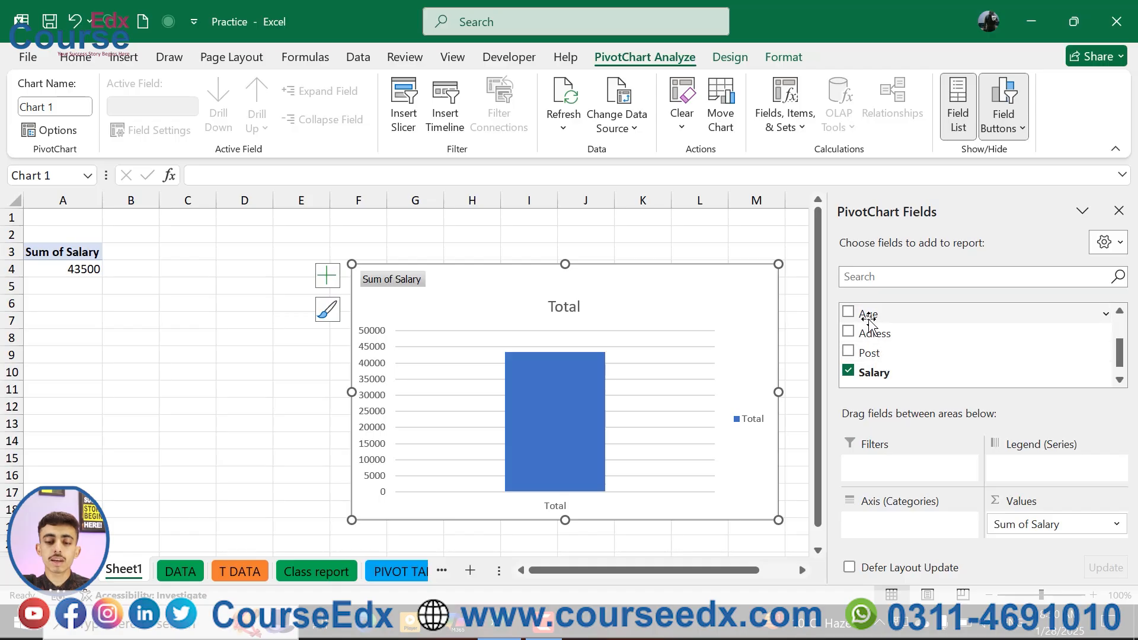
pyautogui.scroll(2, 930, 322)
pyautogui.moveTo(912, 351); pyautogui.dragTo(1031, 489)
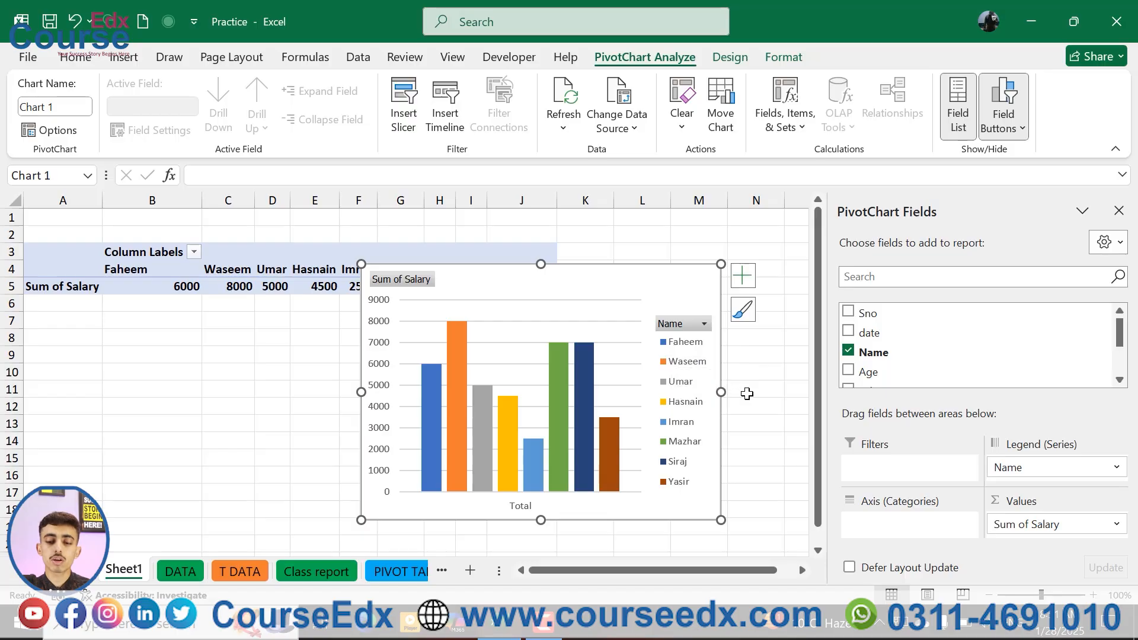
pyautogui.moveTo(1003, 468); pyautogui.dragTo(925, 534)
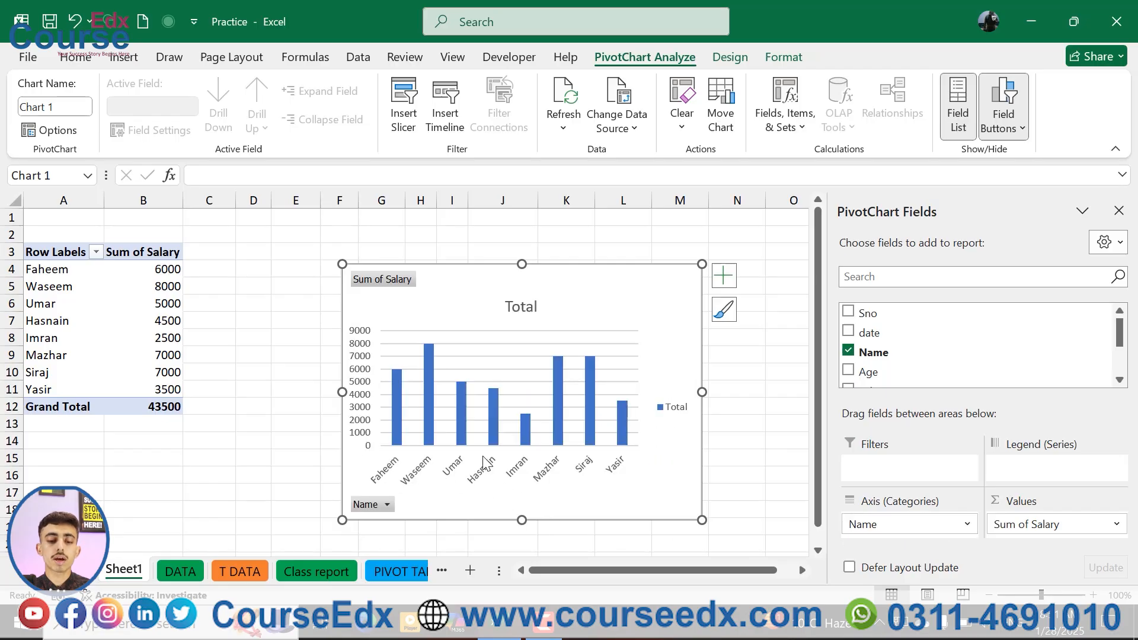
# Add the Post field to the PivotChart's legend series and move it to the axis categories above Name
pyautogui.scroll(-3, 1066, 349)
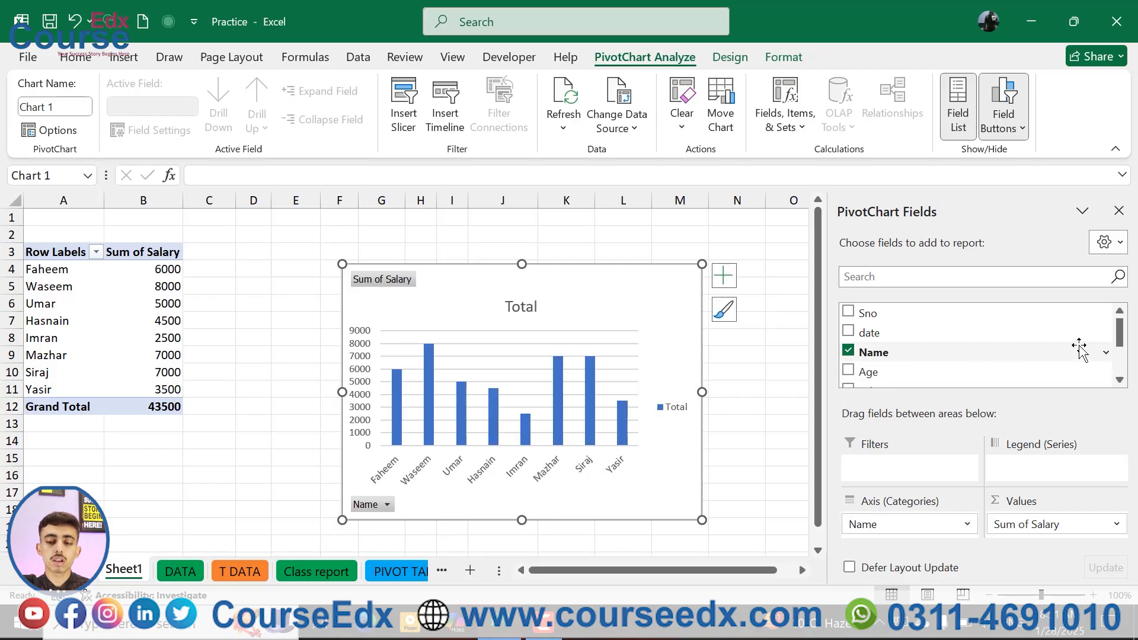
pyautogui.moveTo(914, 358); pyautogui.dragTo(1061, 483)
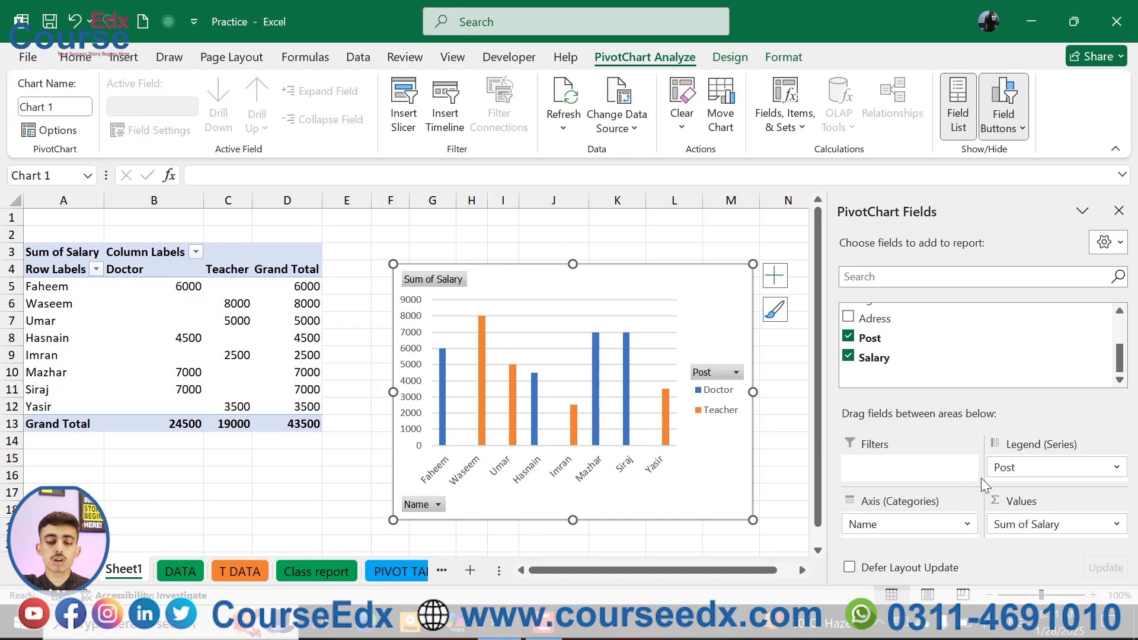
pyautogui.moveTo(1016, 465); pyautogui.dragTo(907, 533)
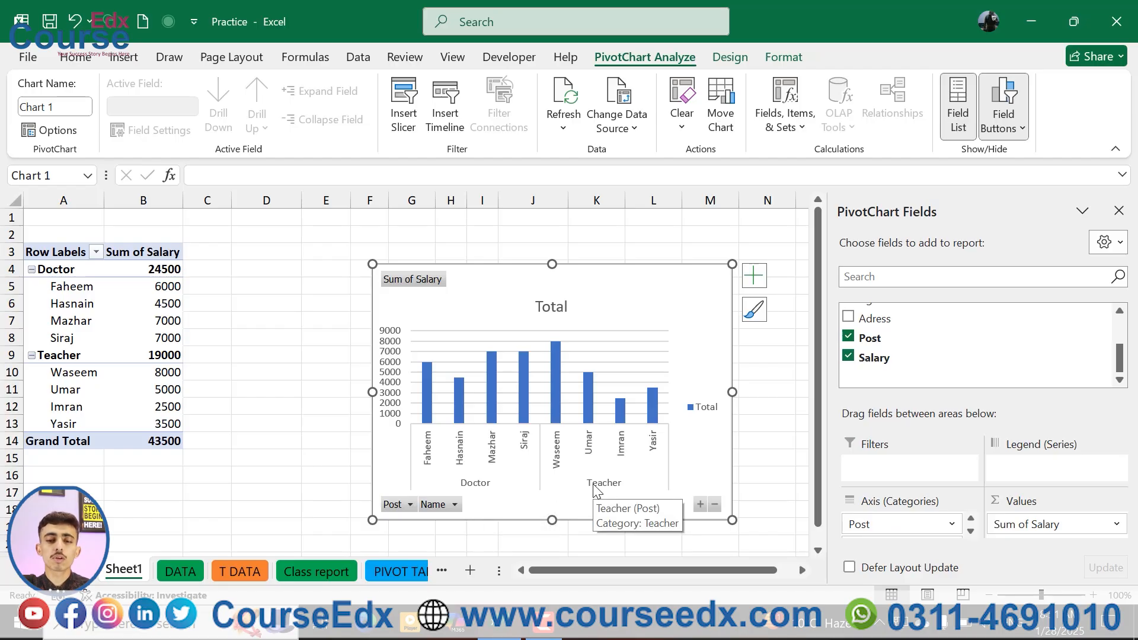
# Move the PivotChart closer to the pivot table
pyautogui.click(727, 59)
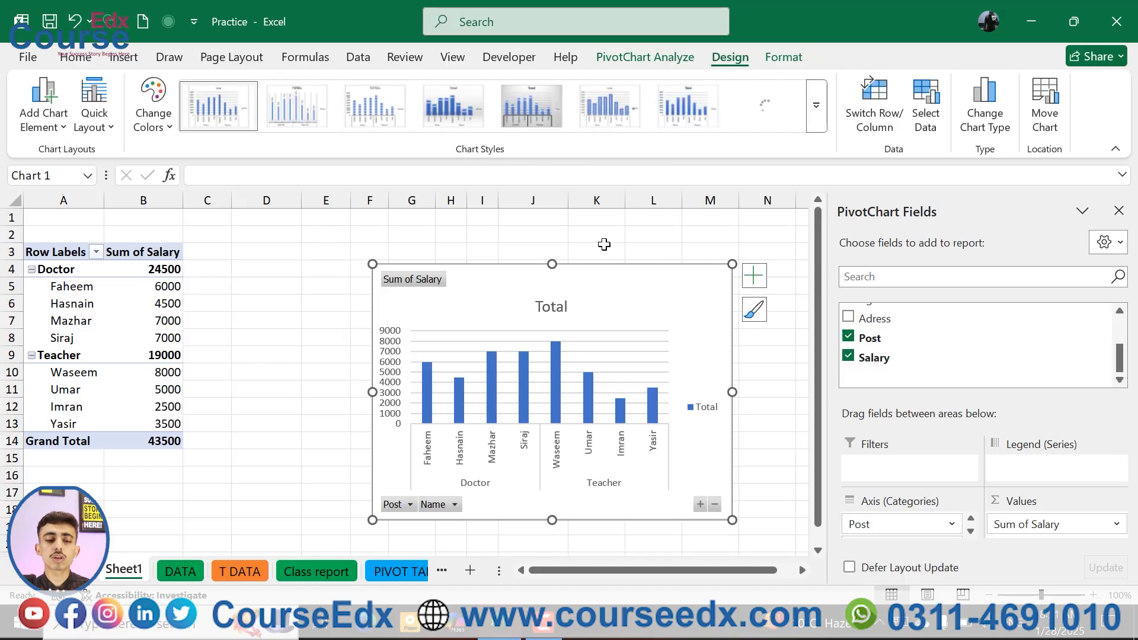
pyautogui.moveTo(584, 277); pyautogui.dragTo(522, 268)
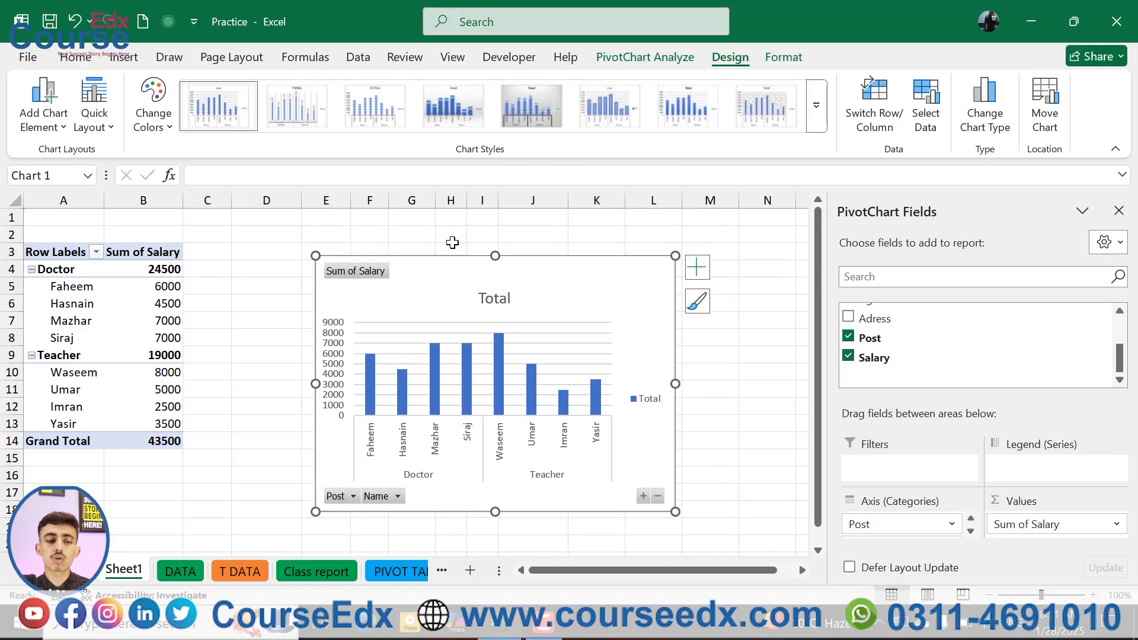
# Try the orange-led colorful palette on the PivotChart and restore the original blue-led palette
pyautogui.click(153, 106)
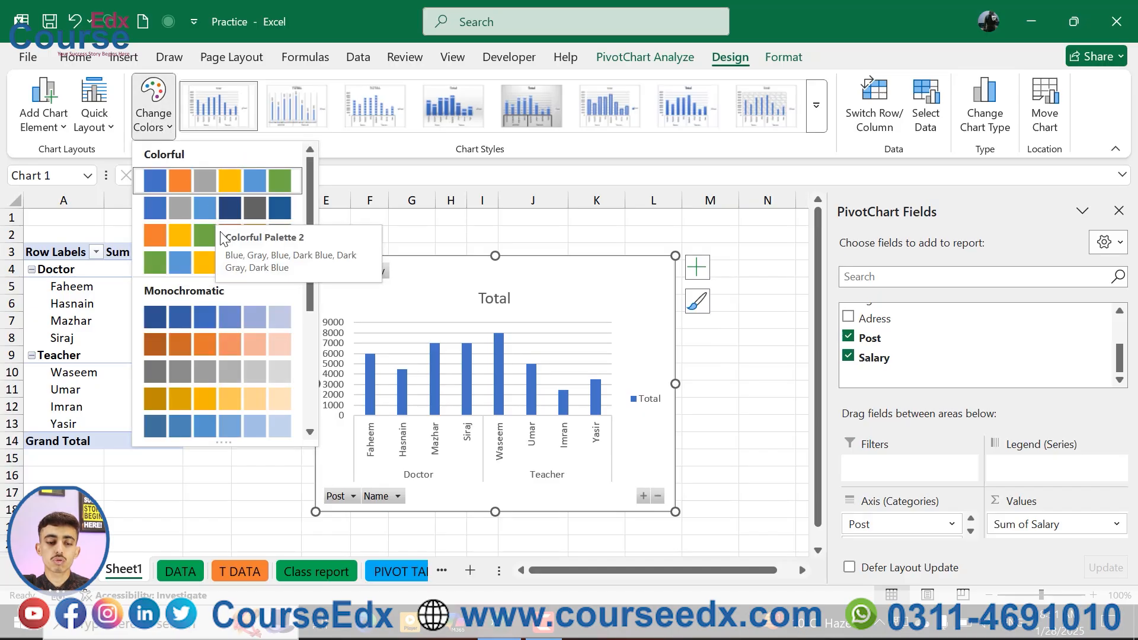
pyautogui.click(219, 233)
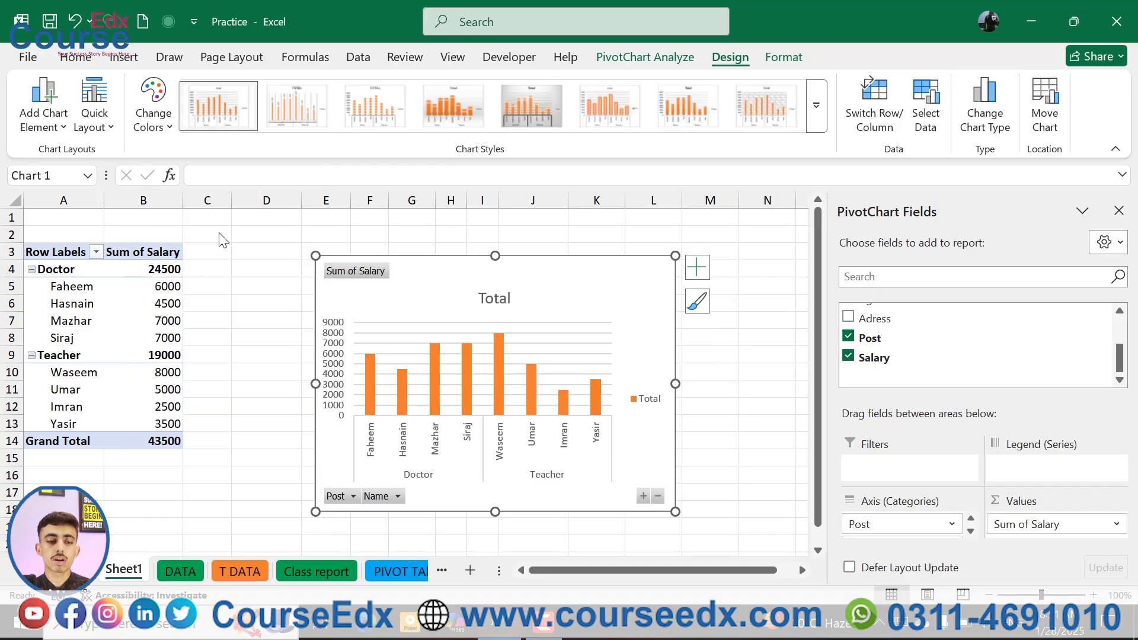
pyautogui.click(168, 130)
pyautogui.click(178, 179)
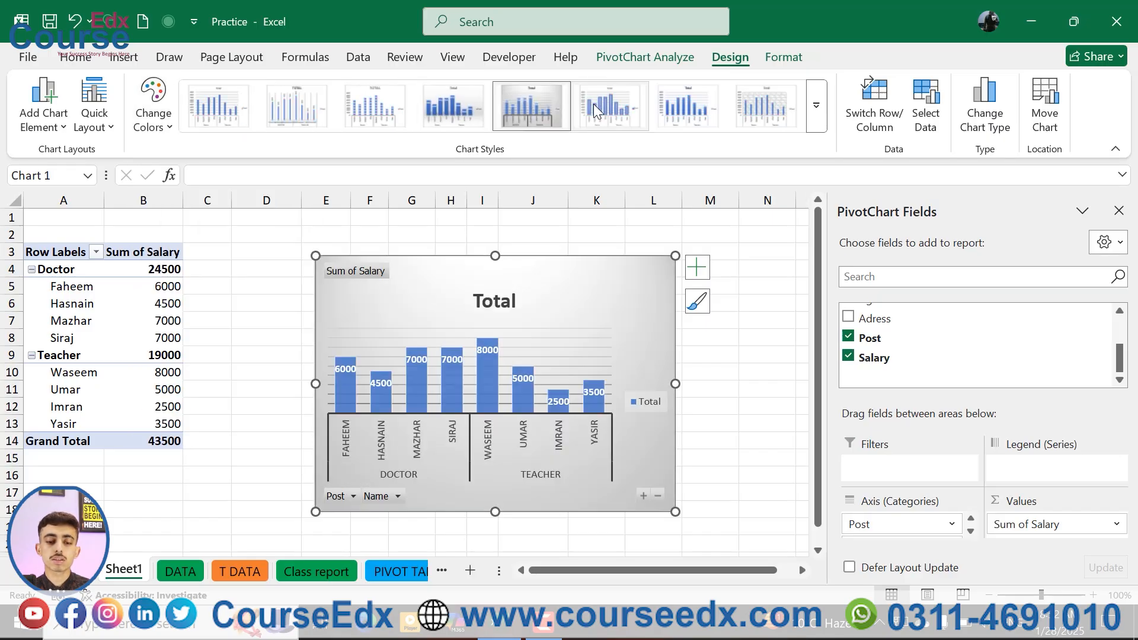
# Apply the dark chart style with glowing outlined columns and the first quick layout to the PivotChart
pyautogui.click(593, 104)
pyautogui.click(817, 113)
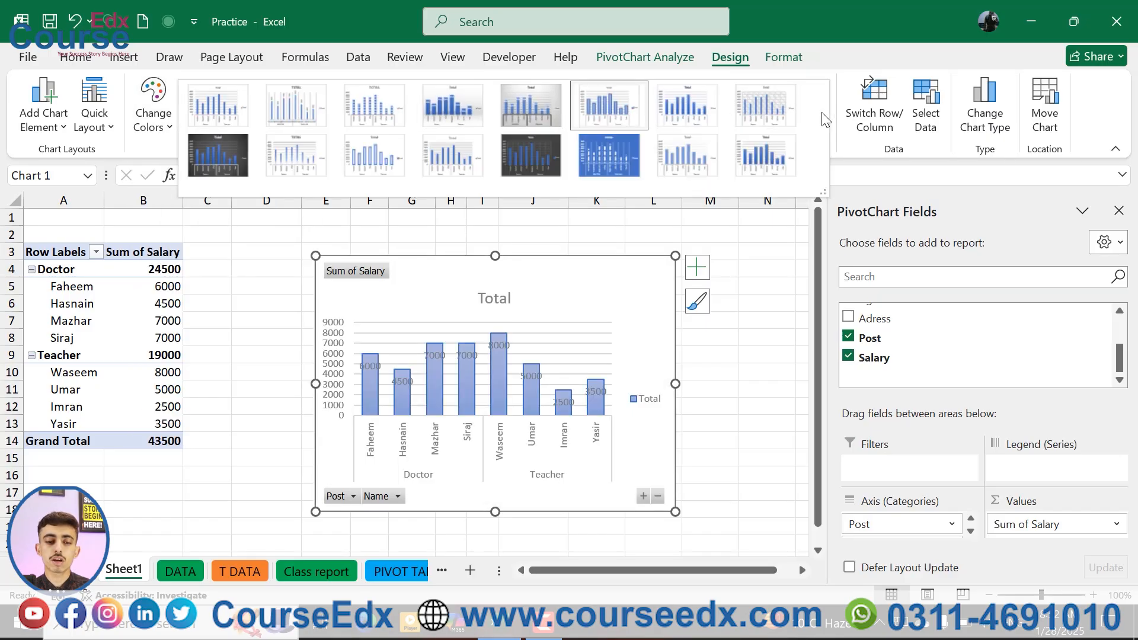
pyautogui.click(544, 161)
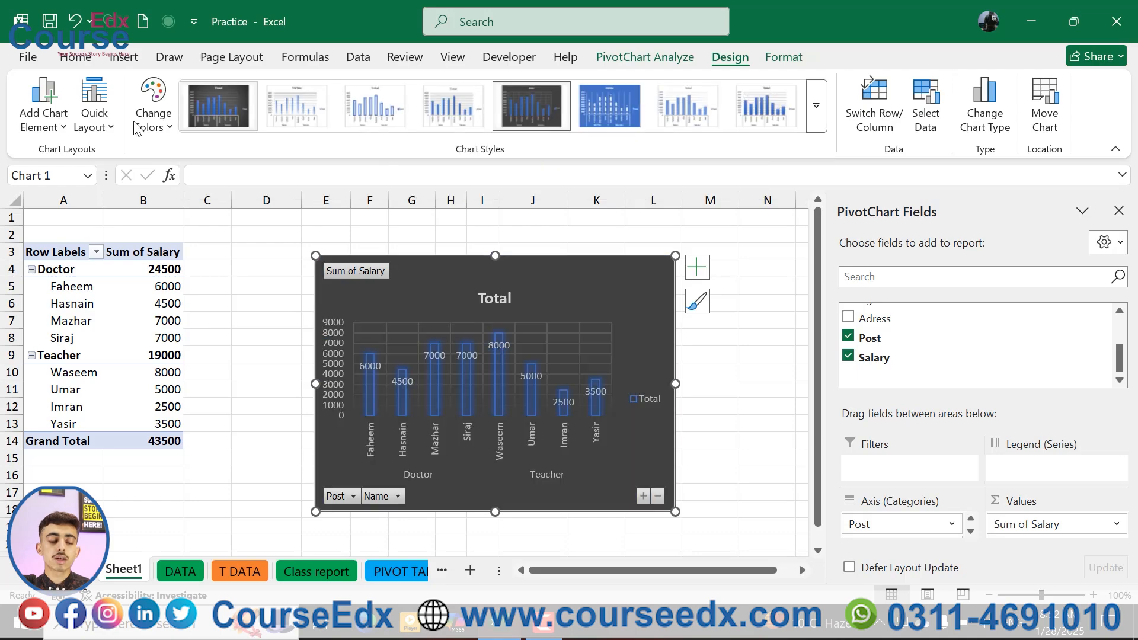
pyautogui.click(95, 107)
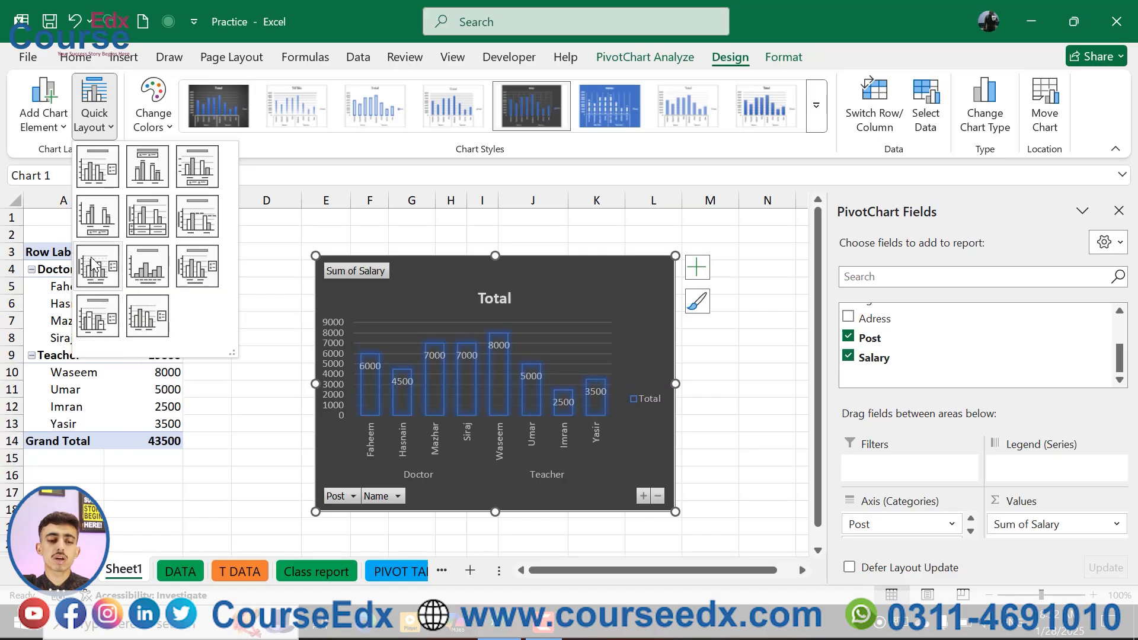
pyautogui.click(95, 176)
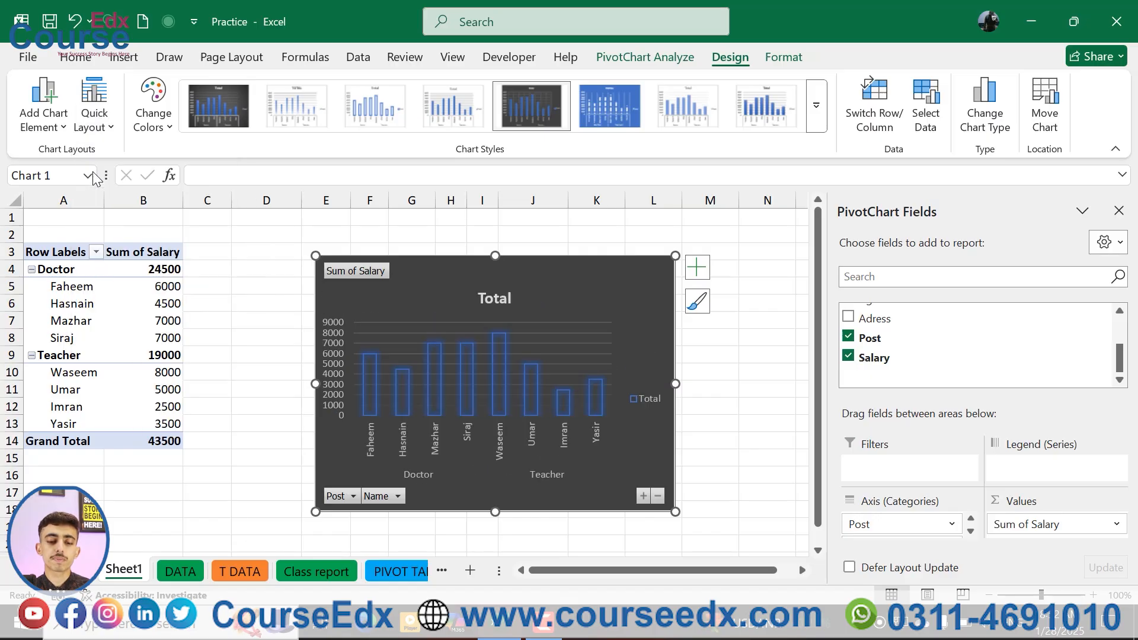
# Toggle the PivotChart's primary vertical axis
pyautogui.click(59, 124)
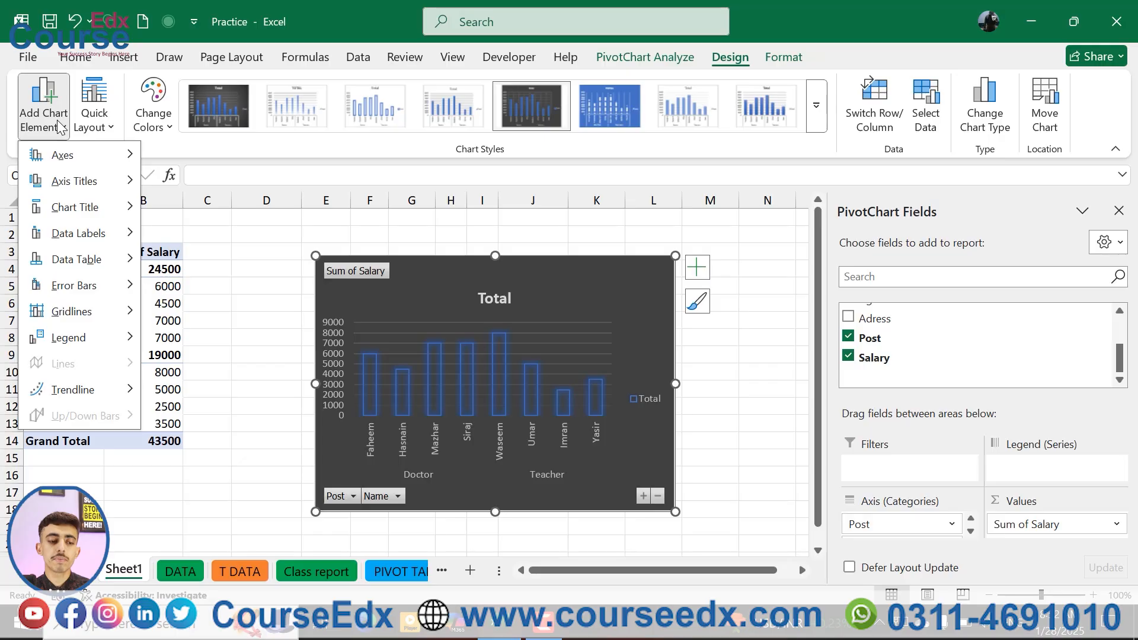
pyautogui.moveTo(98, 155)
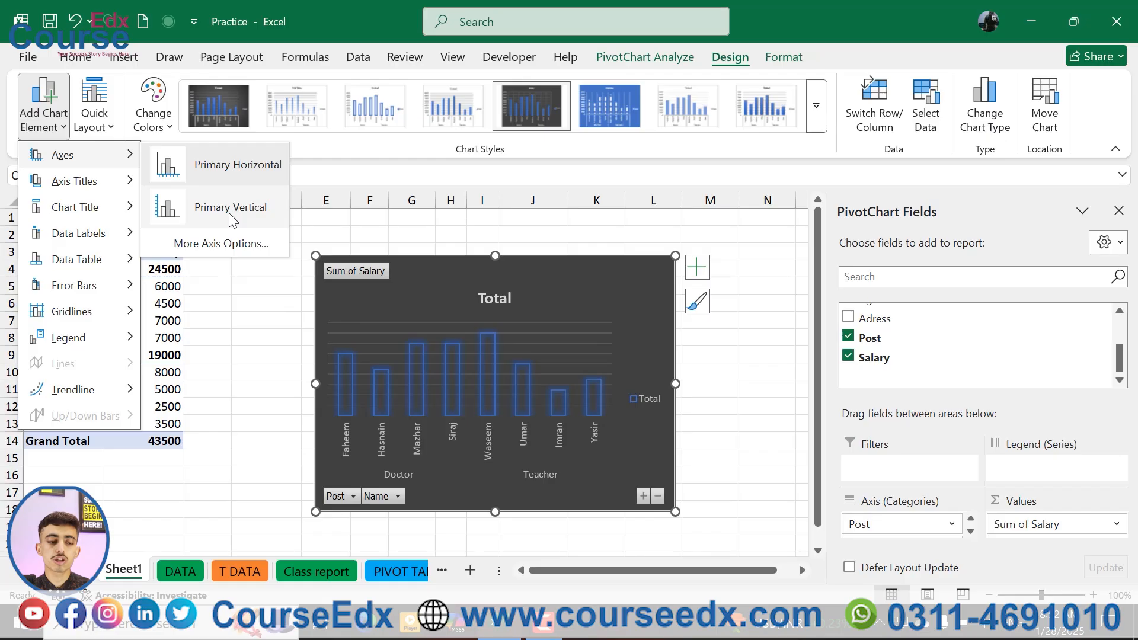
pyautogui.click(210, 213)
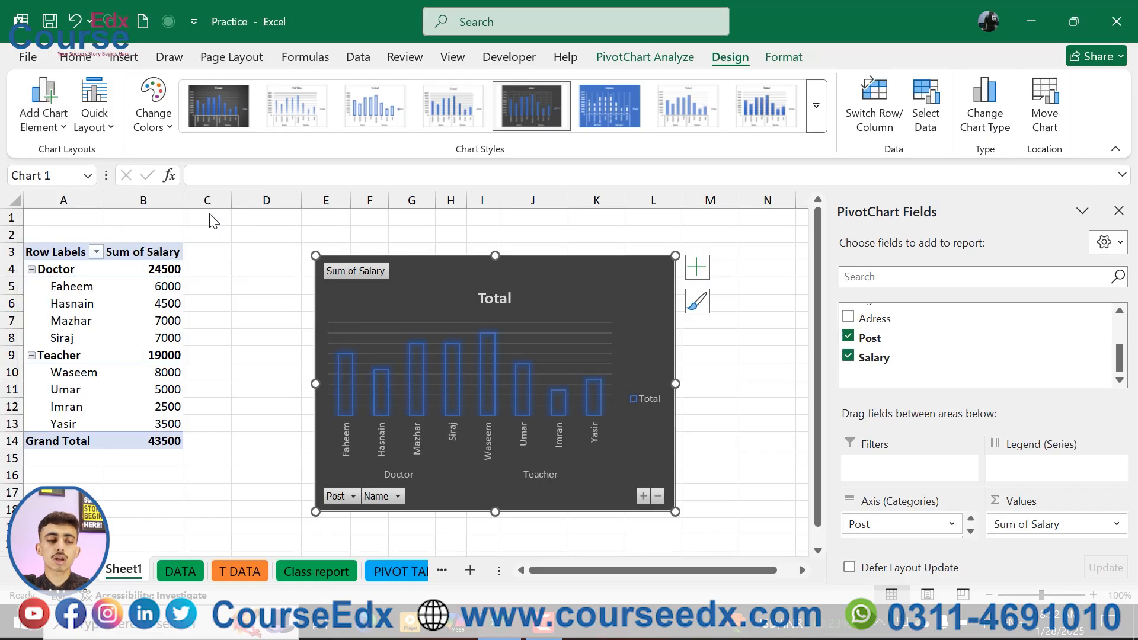
# Place the PivotChart's legend at the bottom of the chart
pyautogui.click(40, 130)
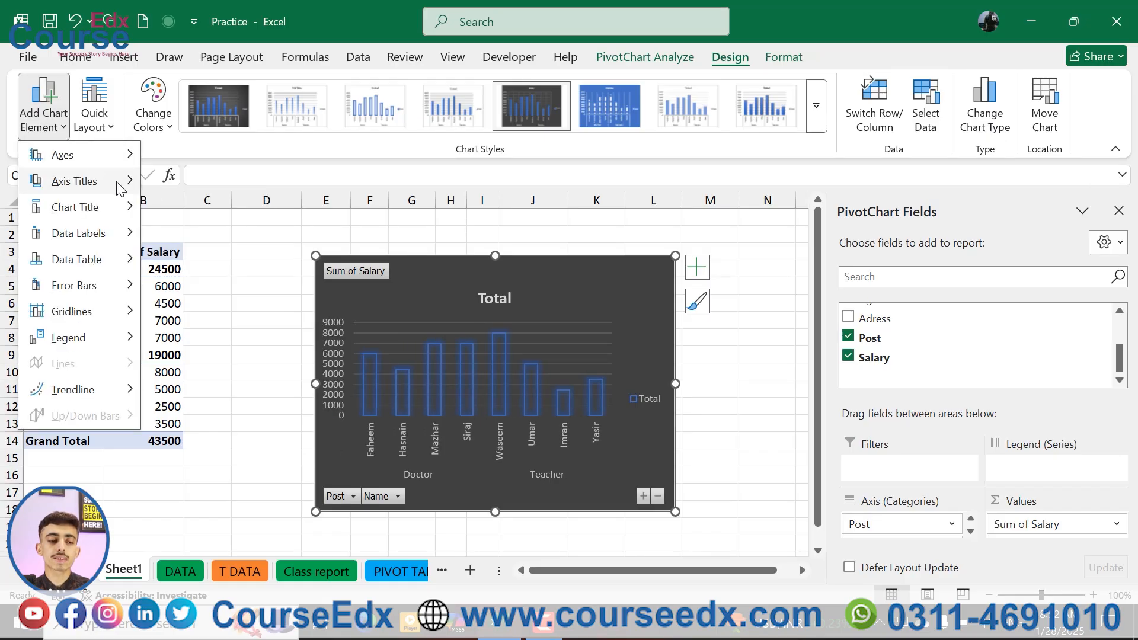
pyautogui.moveTo(144, 188)
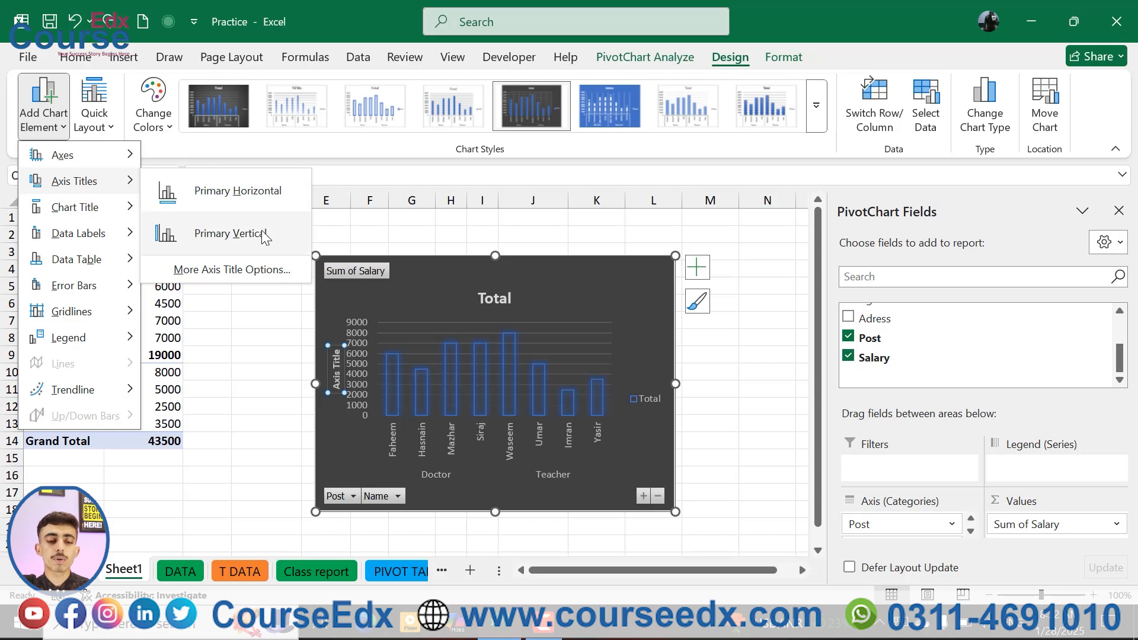
pyautogui.moveTo(106, 205)
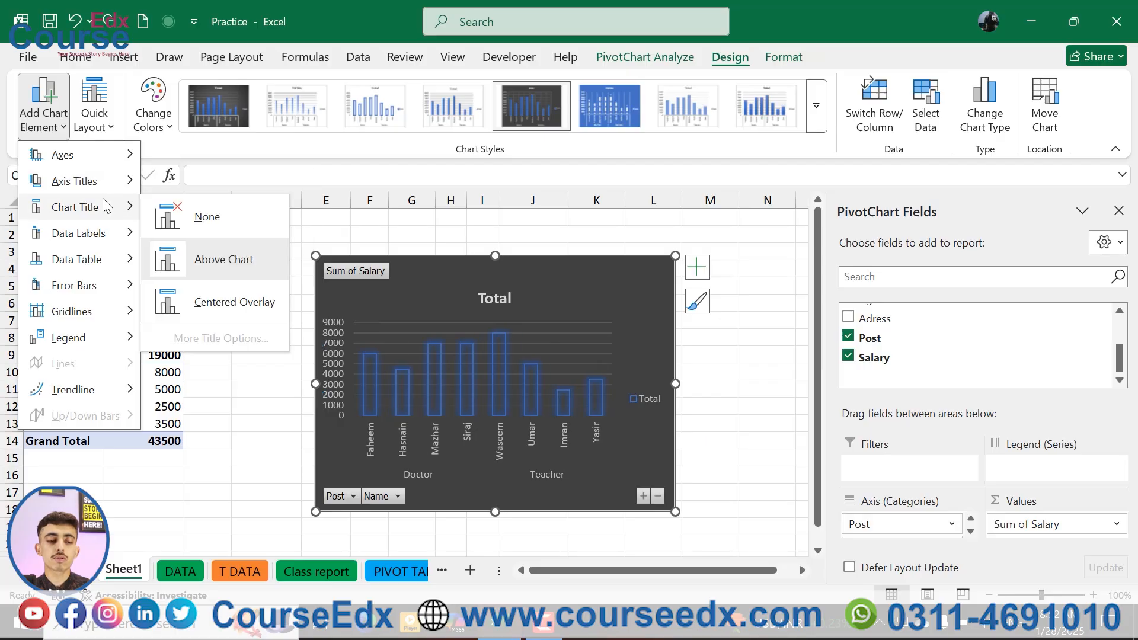
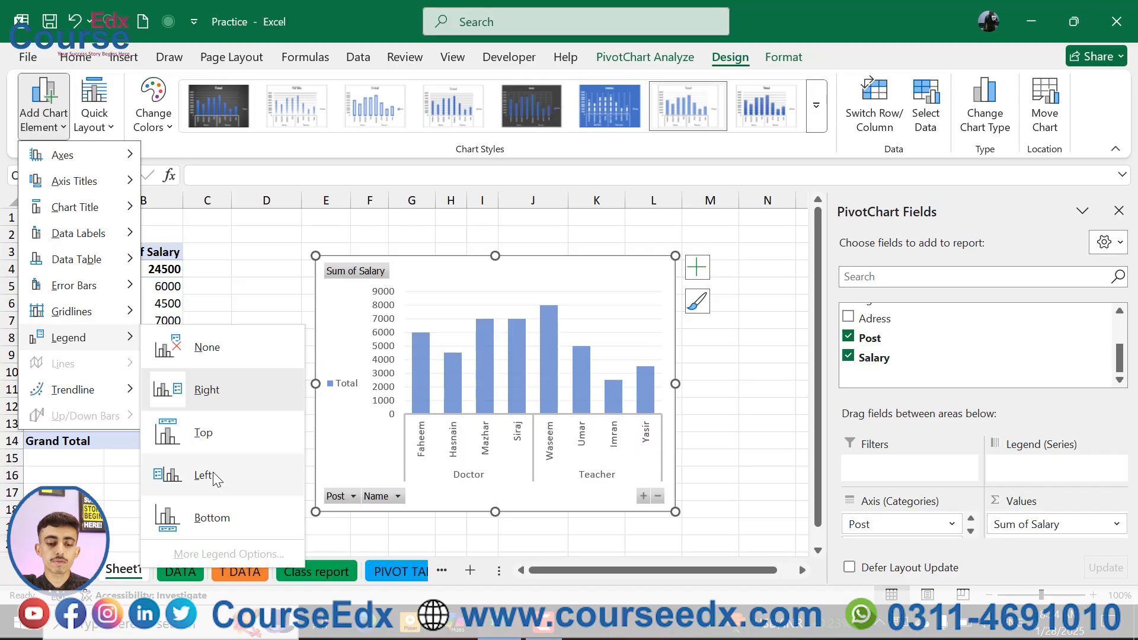
pyautogui.click(212, 518)
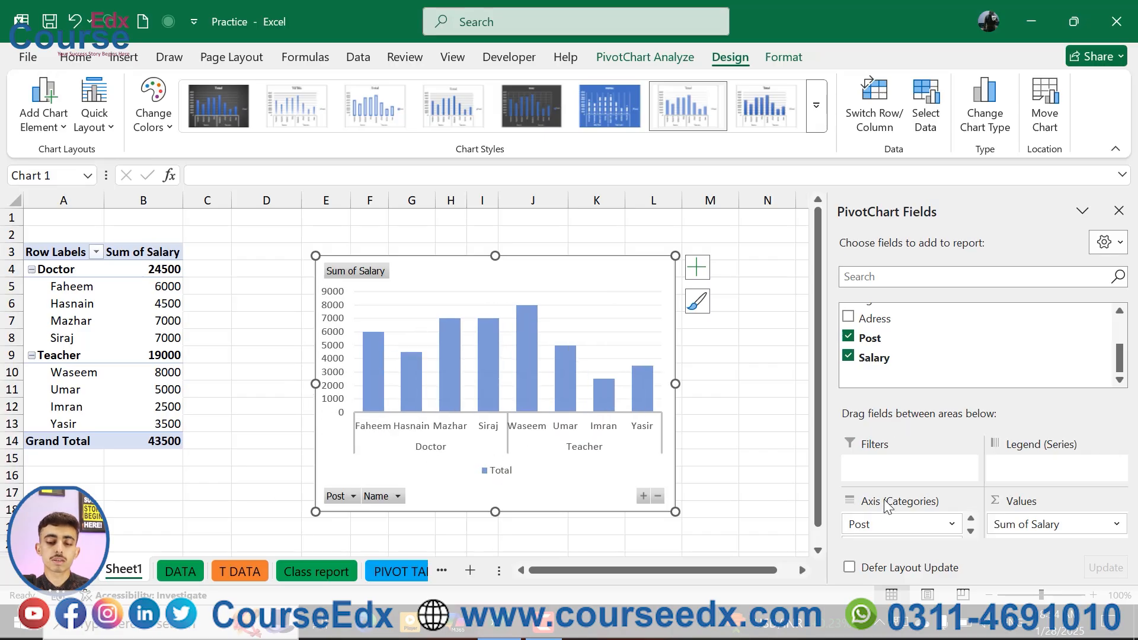
# Move the Post field from the axis categories to the legend series
pyautogui.moveTo(857, 525); pyautogui.dragTo(1037, 474)
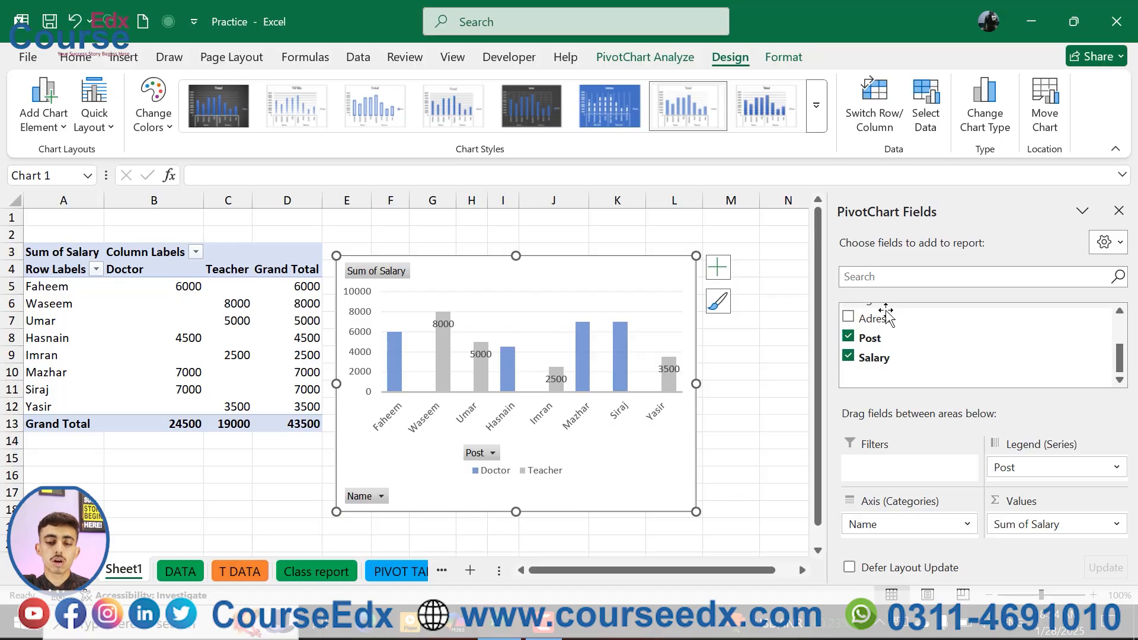
# Try adding the Adress field to the legend series, and undo it together with the Post field's move to the legend
pyautogui.moveTo(883, 320); pyautogui.dragTo(1034, 474)
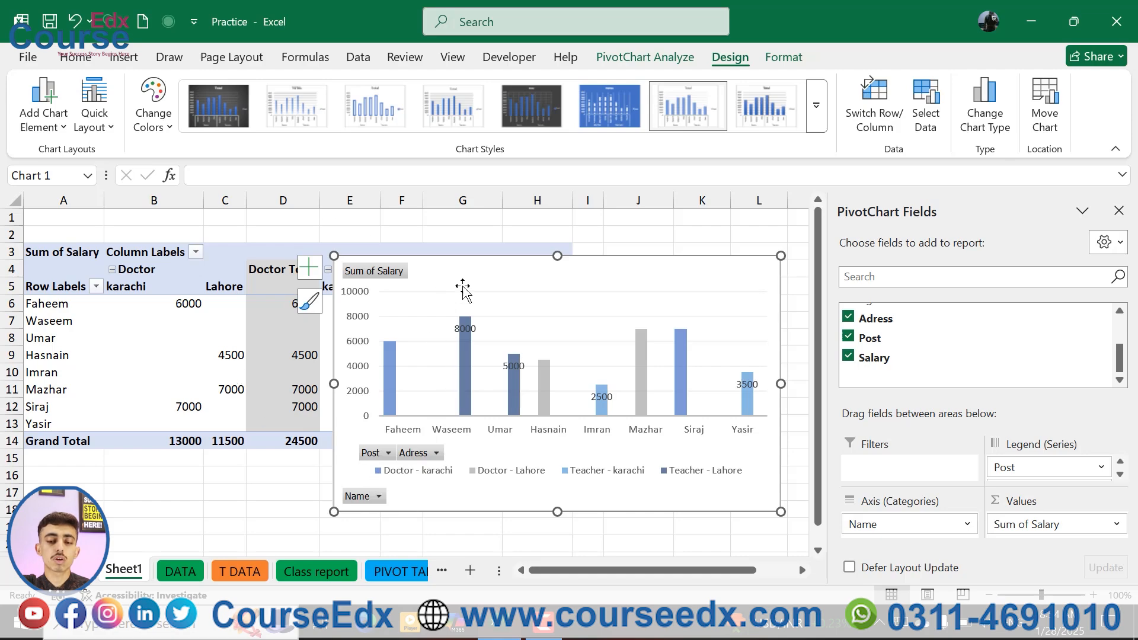
pyautogui.hotkey('ctrl', 'z')
pyautogui.hotkey('ctrl', 'z')
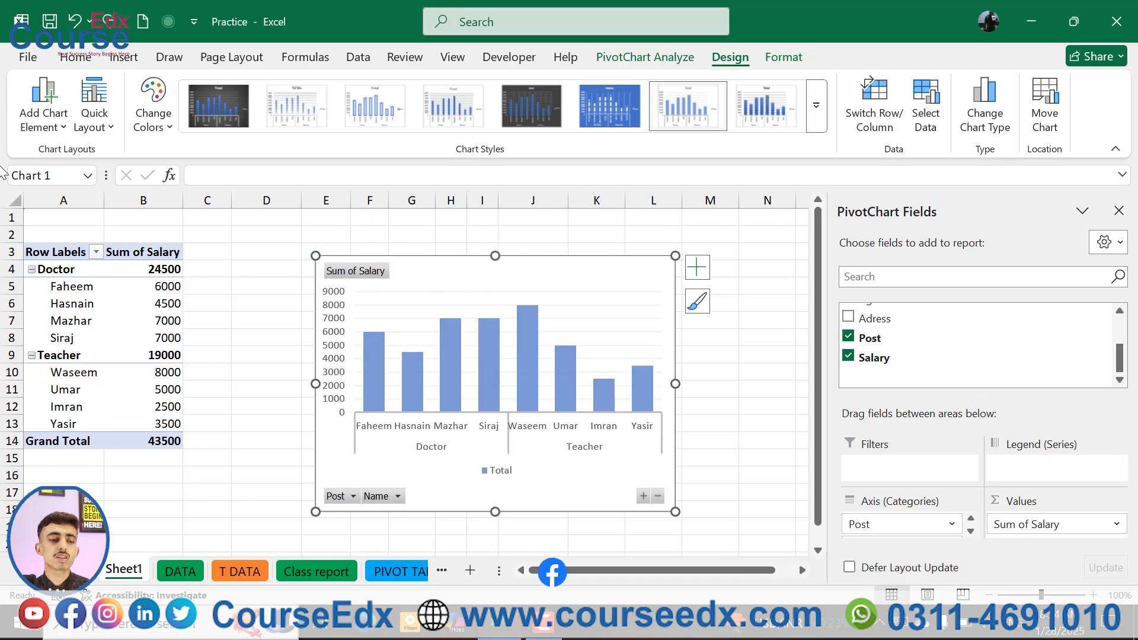
pyautogui.click(42, 126)
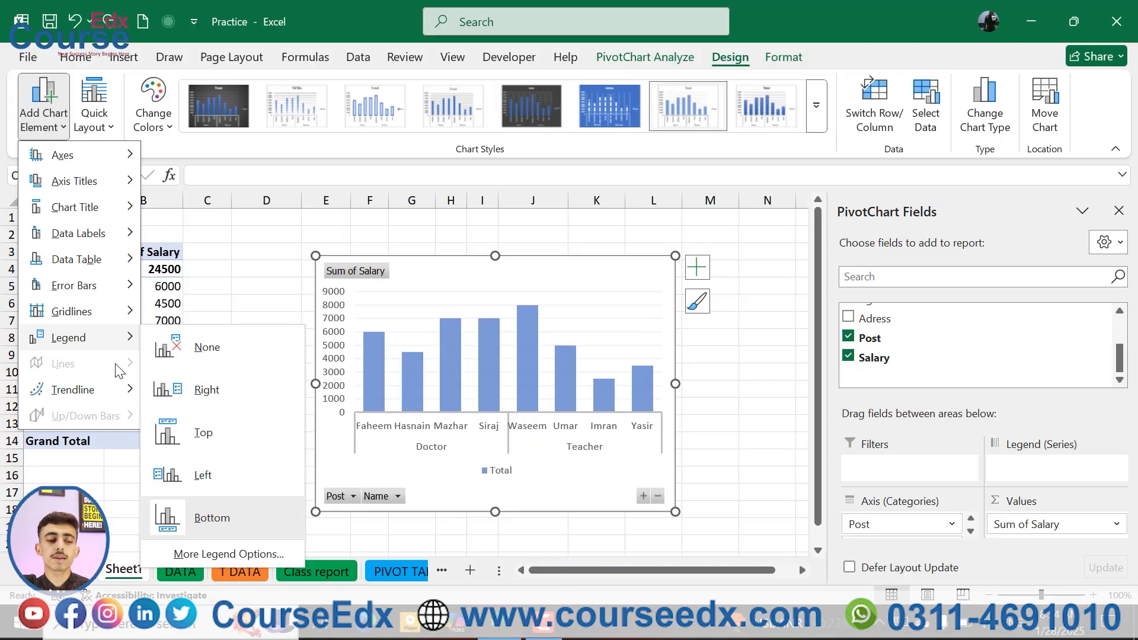
pyautogui.moveTo(116, 391)
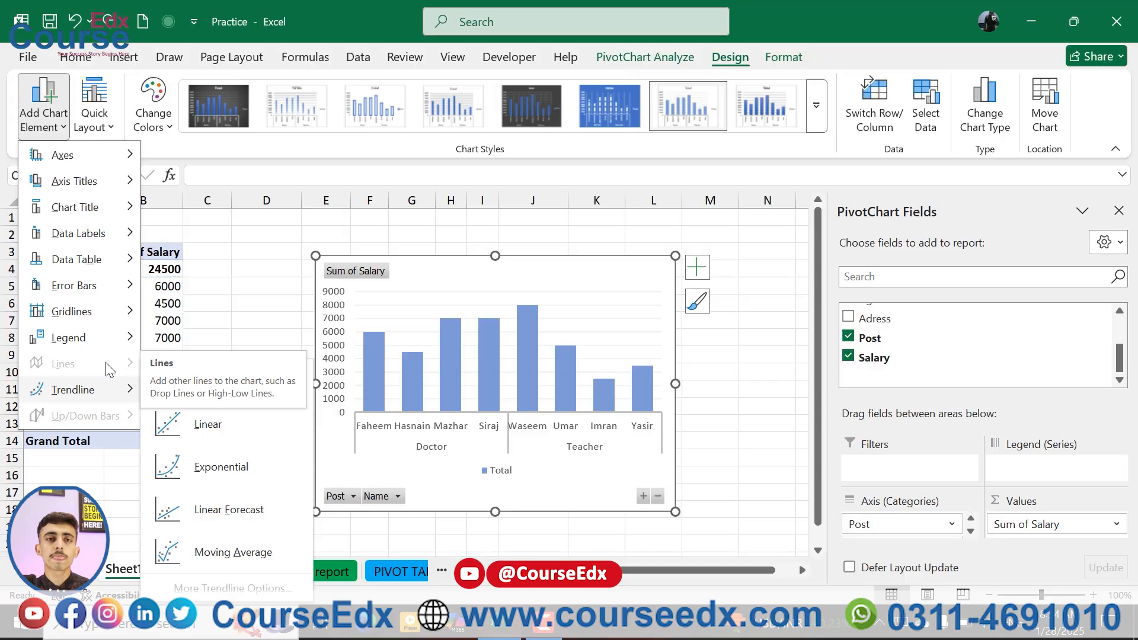
pyautogui.click(448, 264)
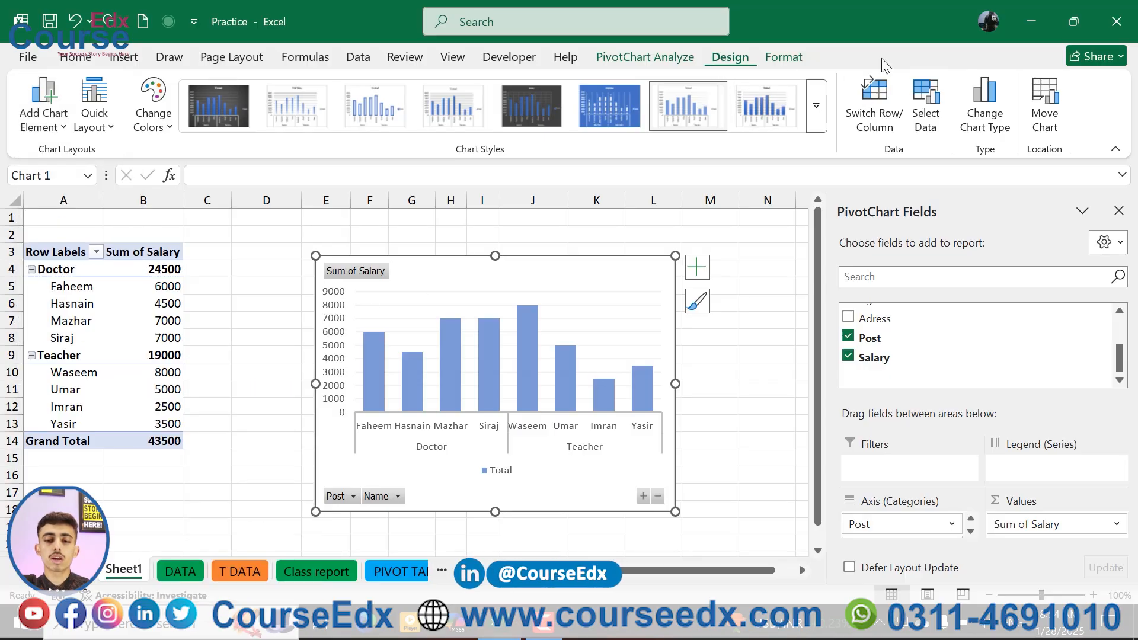
# Change the PivotChart's type to a basic Line chart
pyautogui.click(984, 108)
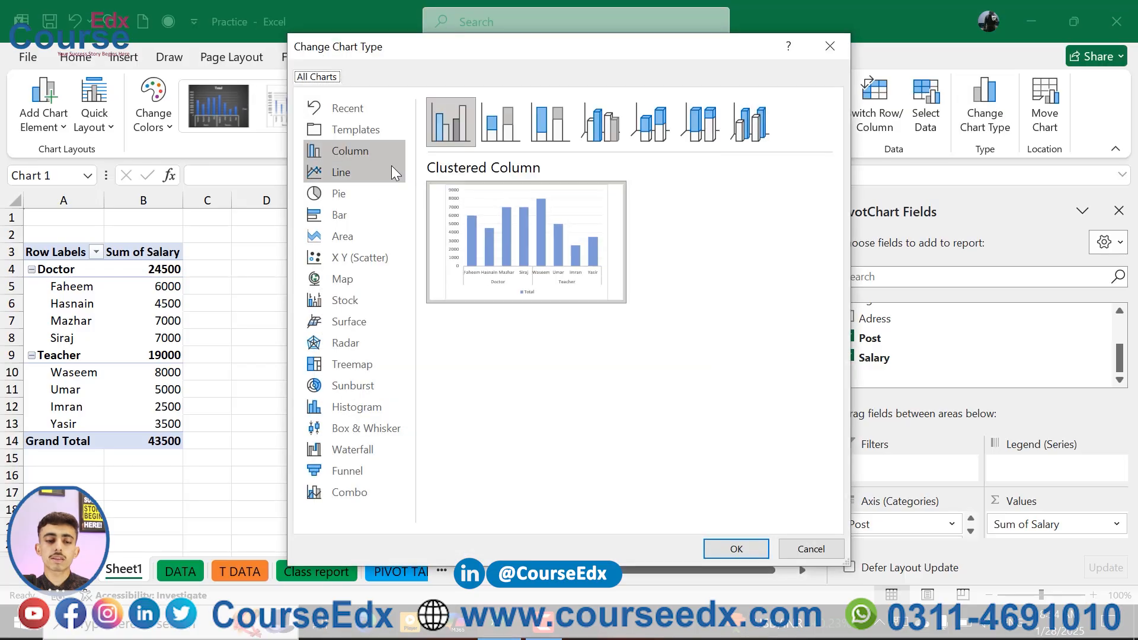
pyautogui.click(392, 169)
pyautogui.click(737, 549)
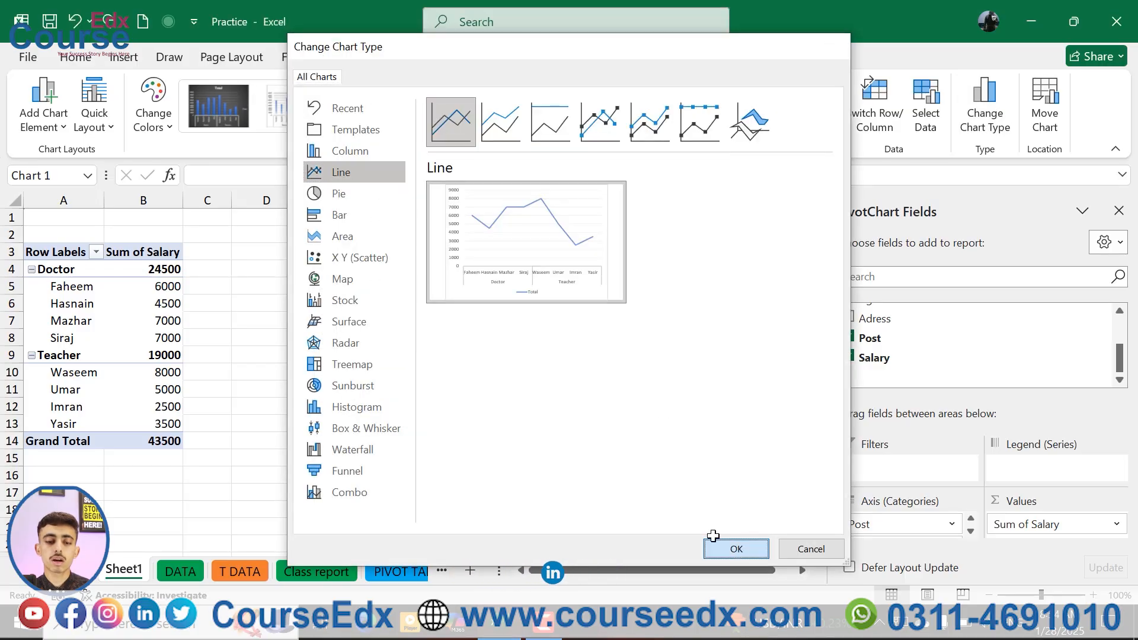
# Check the line chart's Lines and Up/Down Bars options and undo the change of chart type
pyautogui.click(44, 104)
pyautogui.moveTo(65, 363)
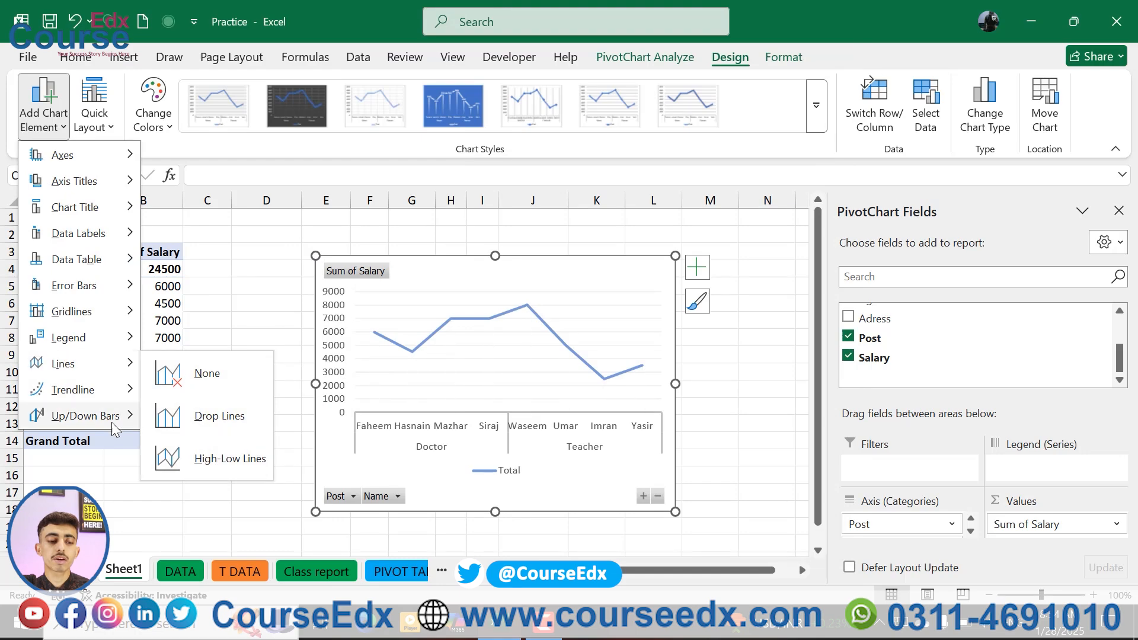
pyautogui.moveTo(115, 428)
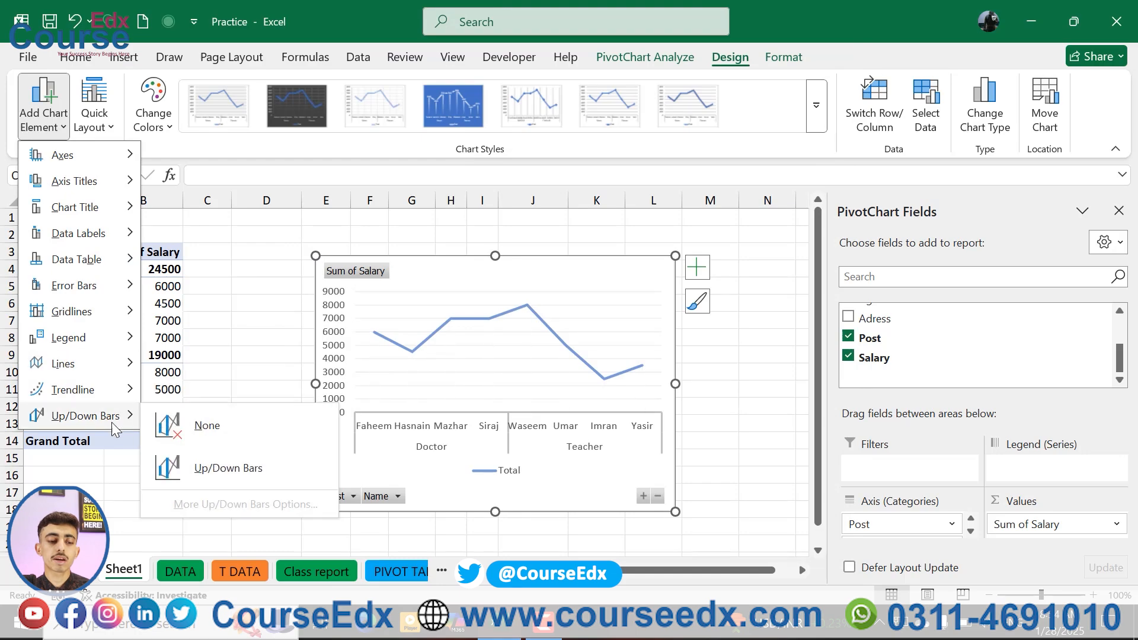
pyautogui.click(230, 422)
pyautogui.hotkey('ctrl', 'z')
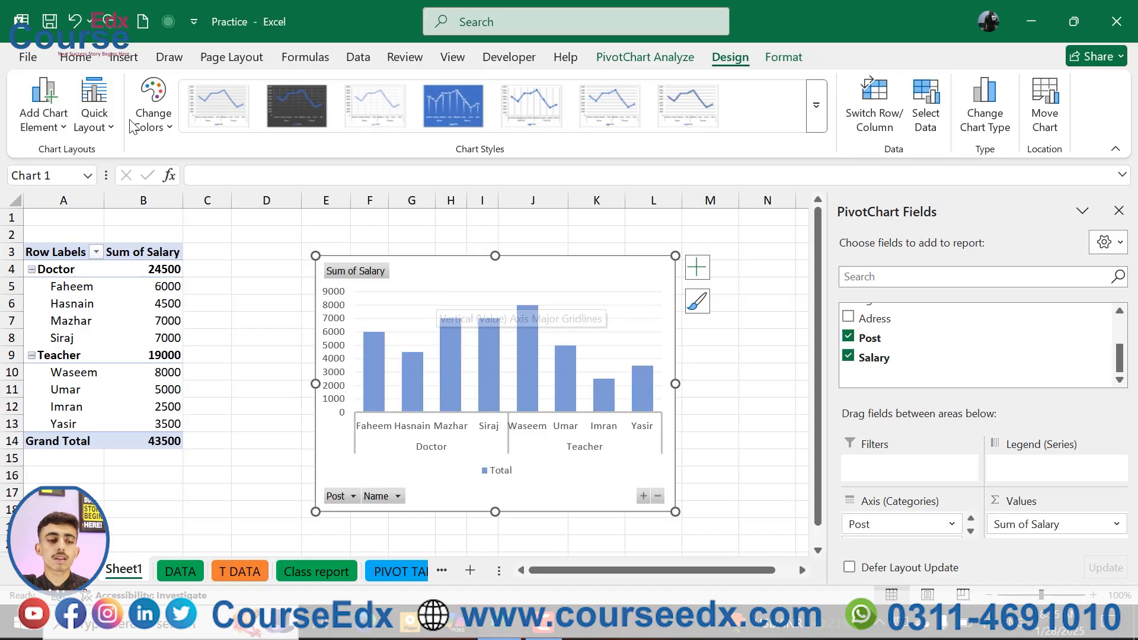
# Apply the orange monochromatic colour palette and the first dark chart style to the PivotChart
pyautogui.click(153, 110)
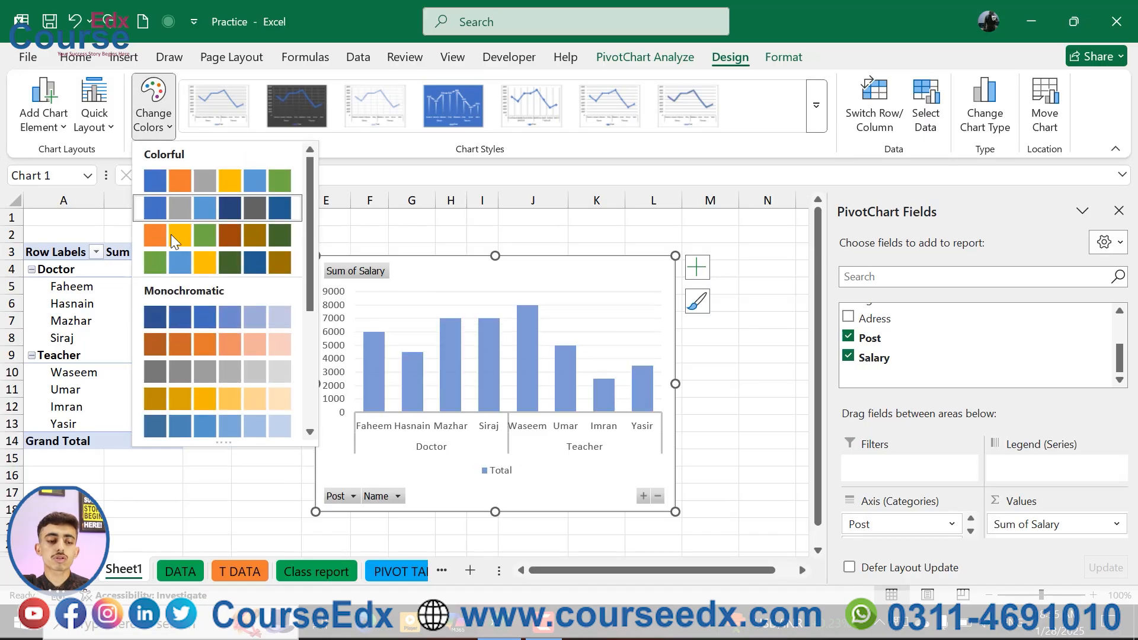
pyautogui.click(222, 344)
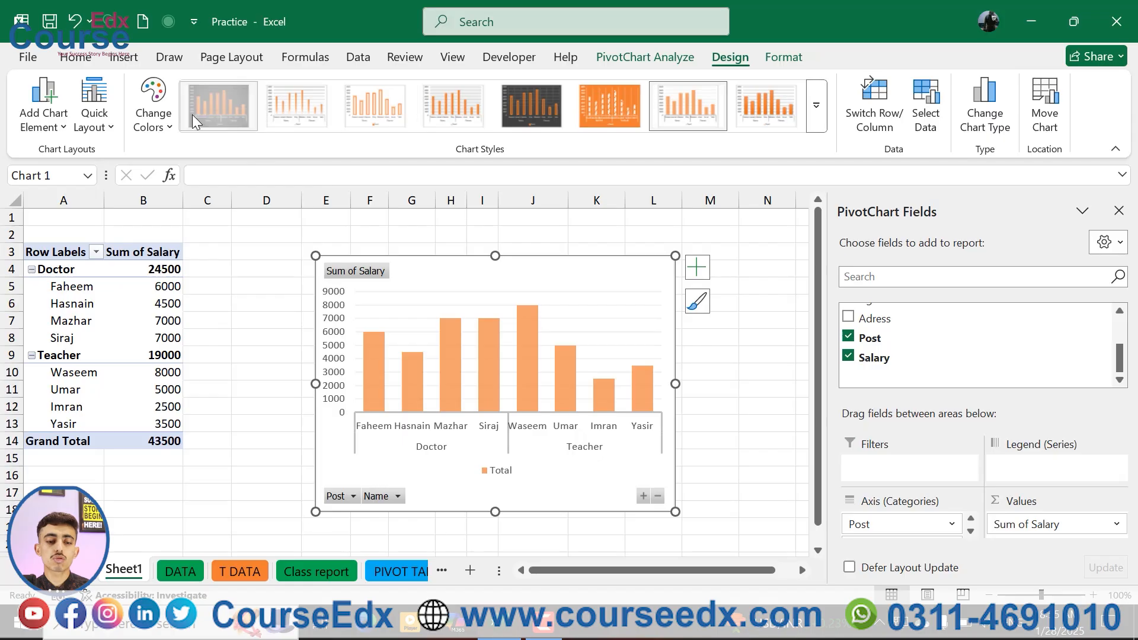
pyautogui.click(192, 115)
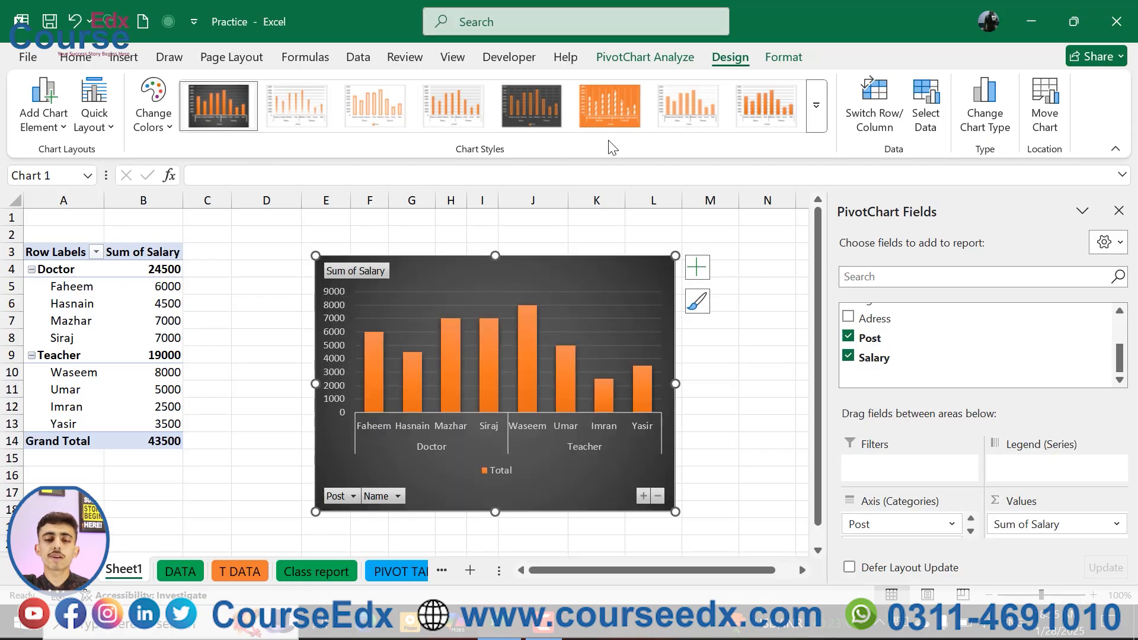
# Switch the PivotChart's rows and columns and switch them back again
pyautogui.click(866, 127)
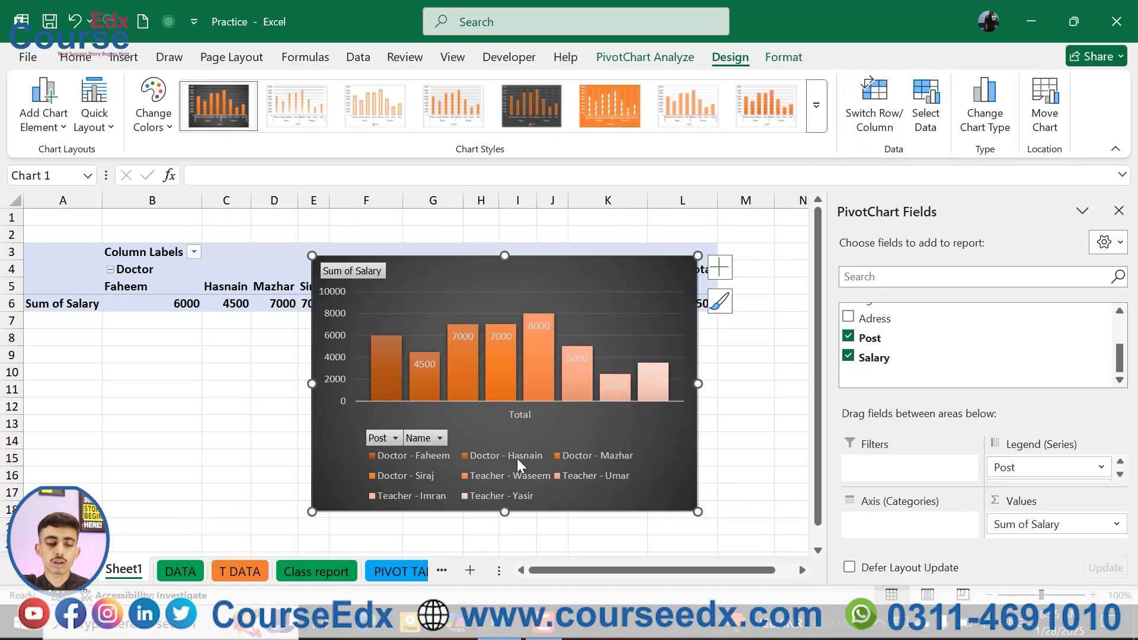
pyautogui.click(866, 130)
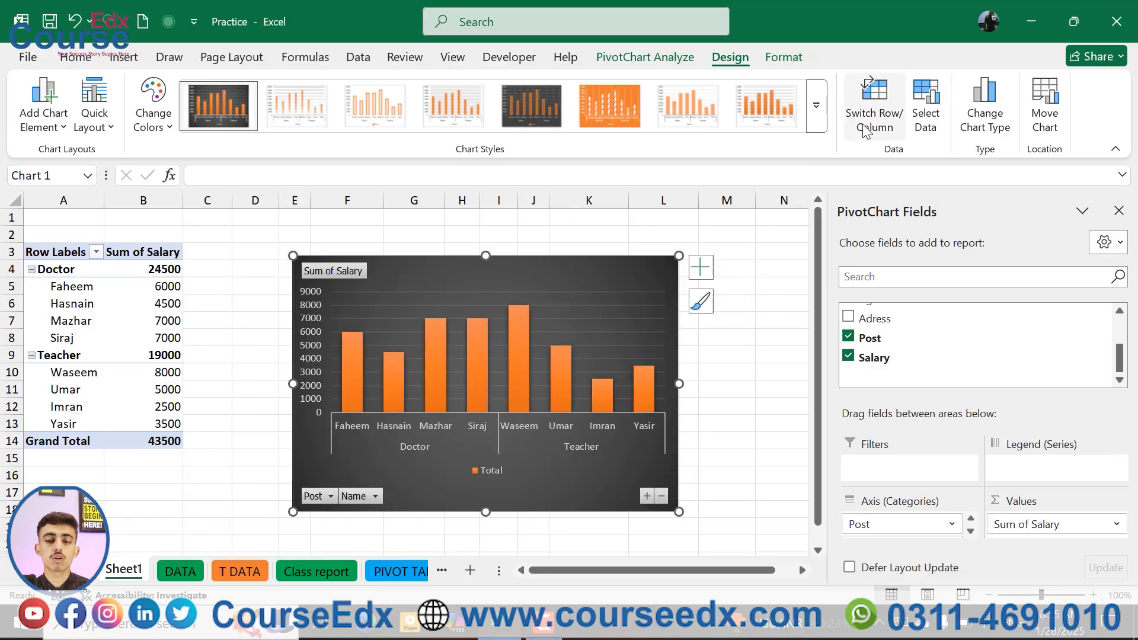
# Inspect the category entries in the PivotChart's data source settings and toggle the row/column arrangement back and forth there
pyautogui.click(924, 109)
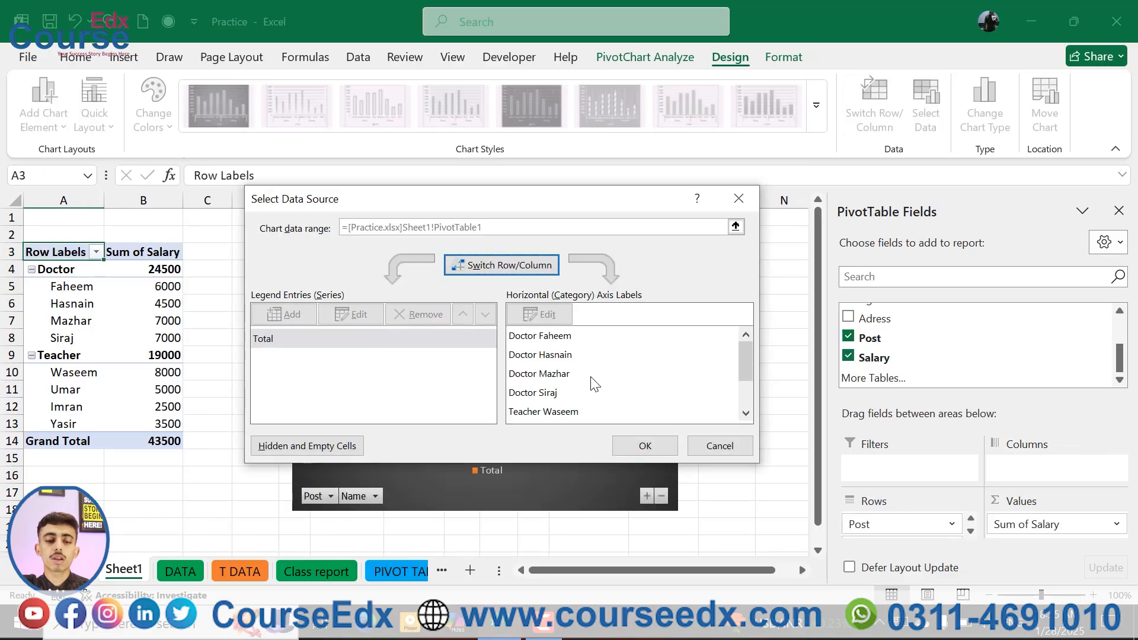
pyautogui.click(540, 362)
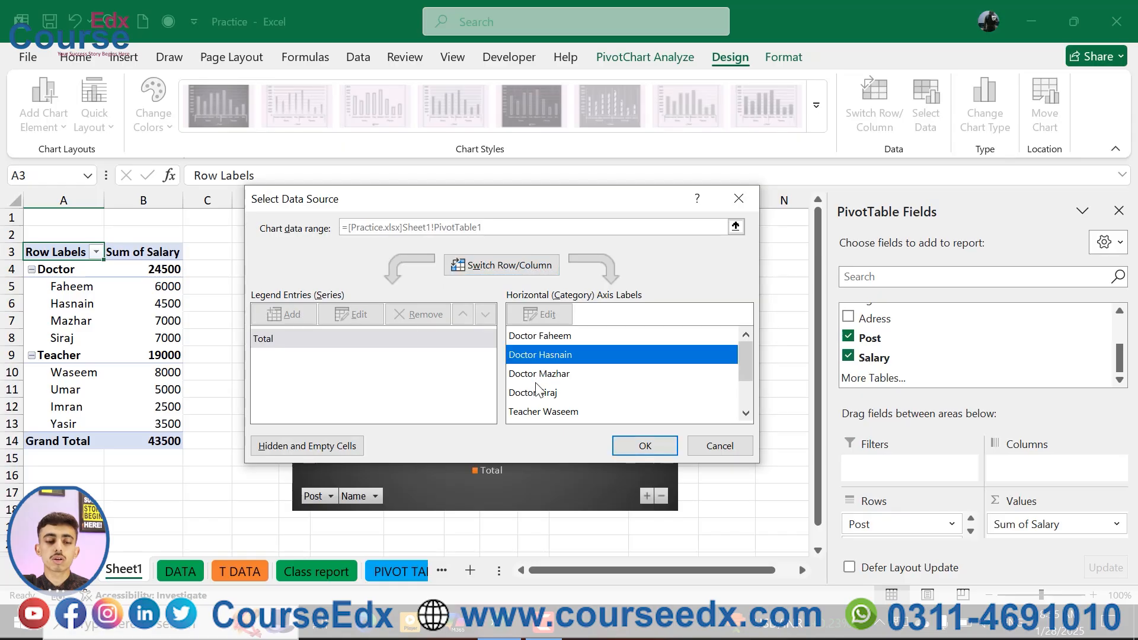
pyautogui.click(539, 376)
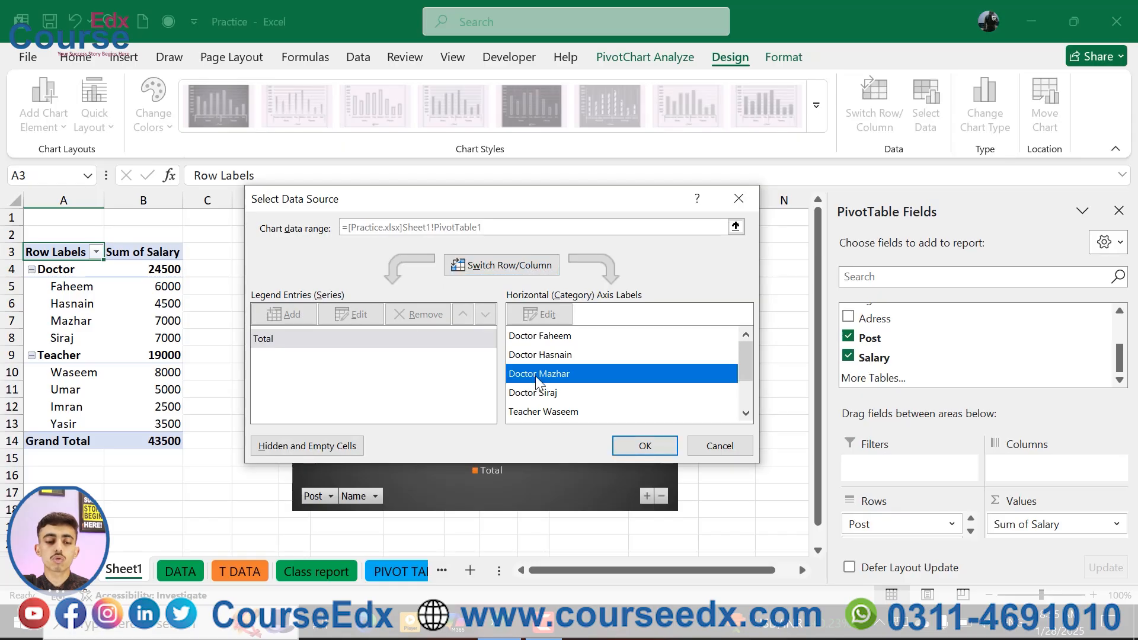
pyautogui.click(550, 338)
pyautogui.click(503, 268)
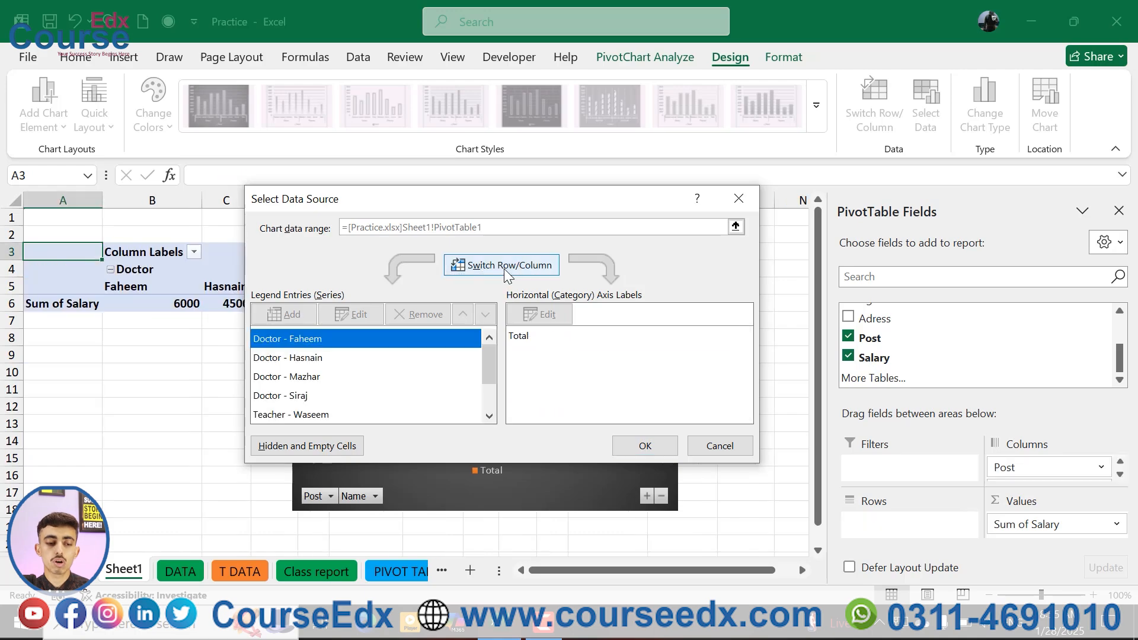
pyautogui.click(503, 268)
pyautogui.click(503, 269)
pyautogui.click(503, 269)
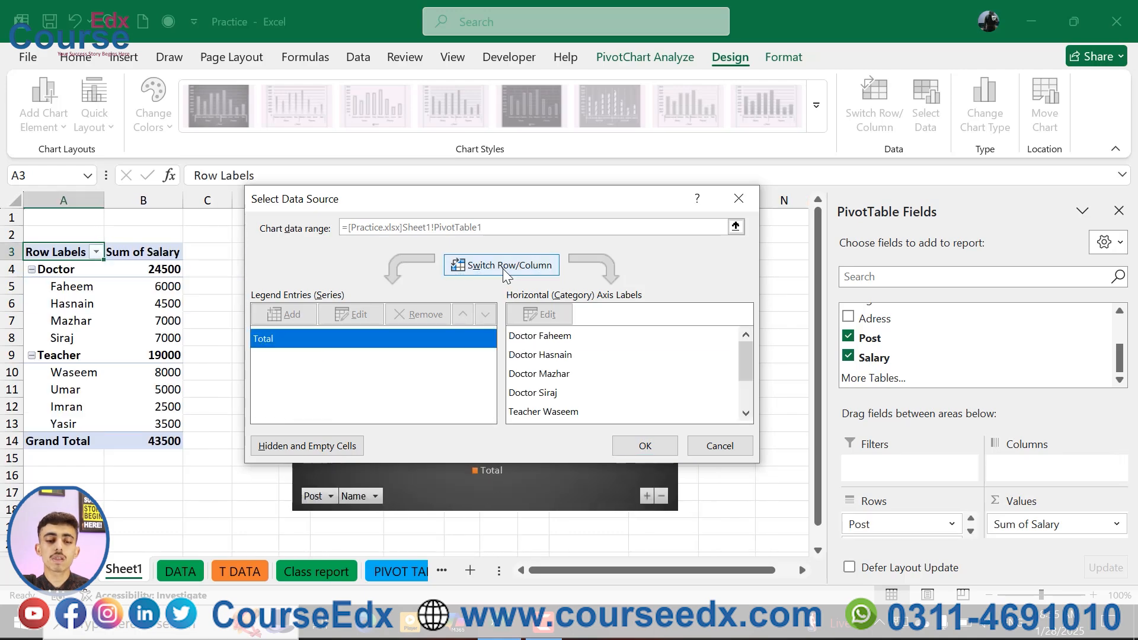
pyautogui.click(658, 442)
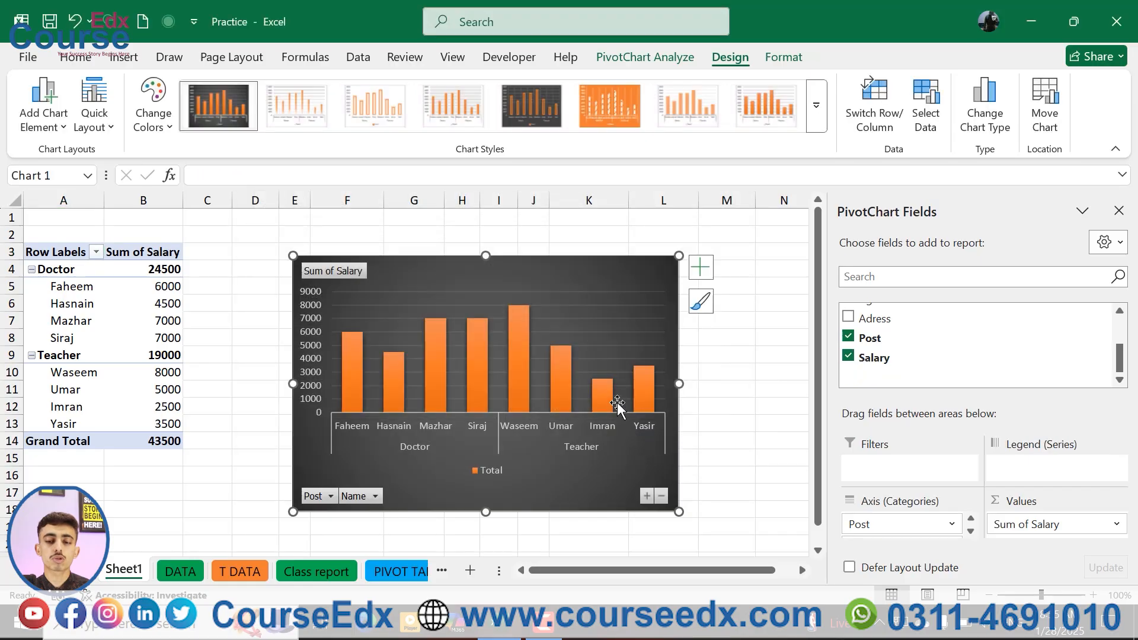
# Preview column chart subtypes, try the PivotChart as a 3-D Clustered Column chart, and undo the change
pyautogui.click(984, 124)
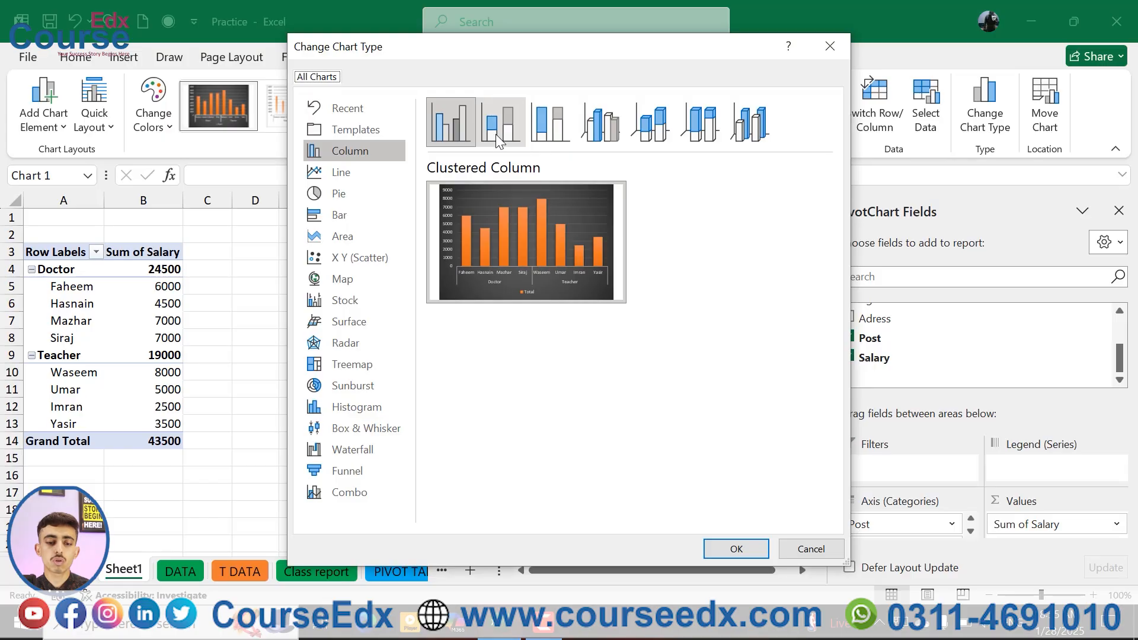
pyautogui.click(496, 134)
pyautogui.click(557, 129)
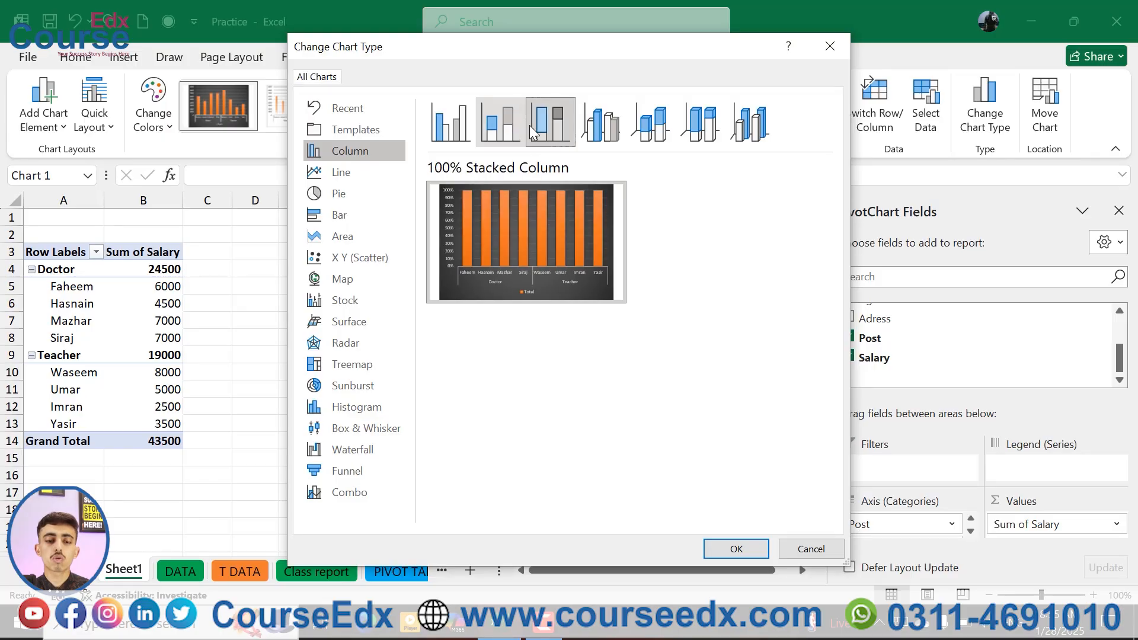
pyautogui.click(607, 121)
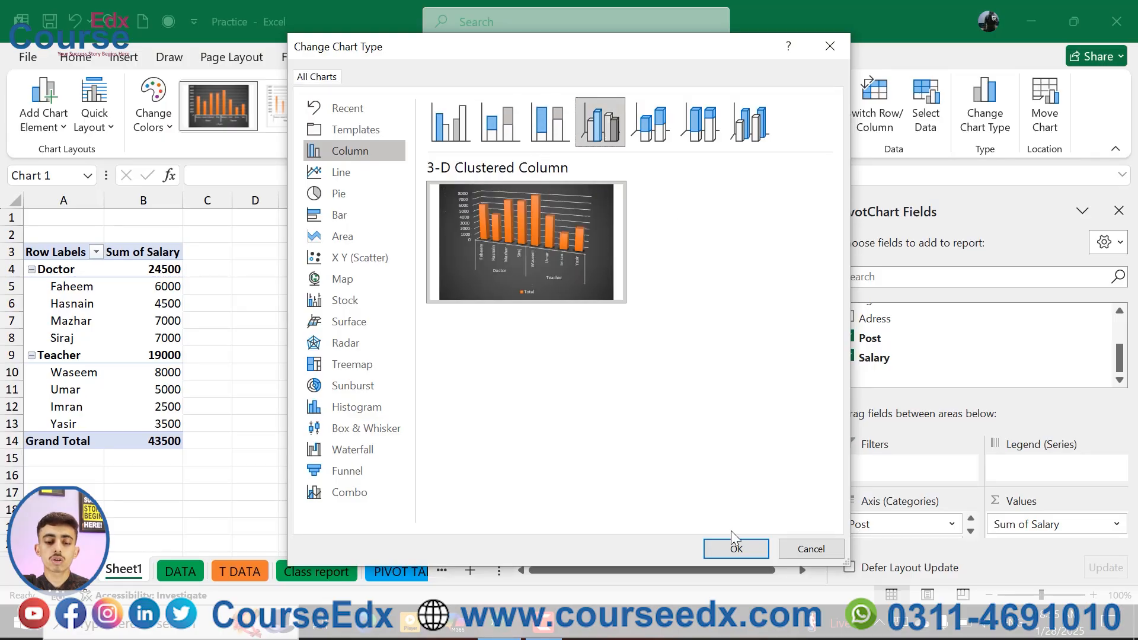
pyautogui.click(735, 545)
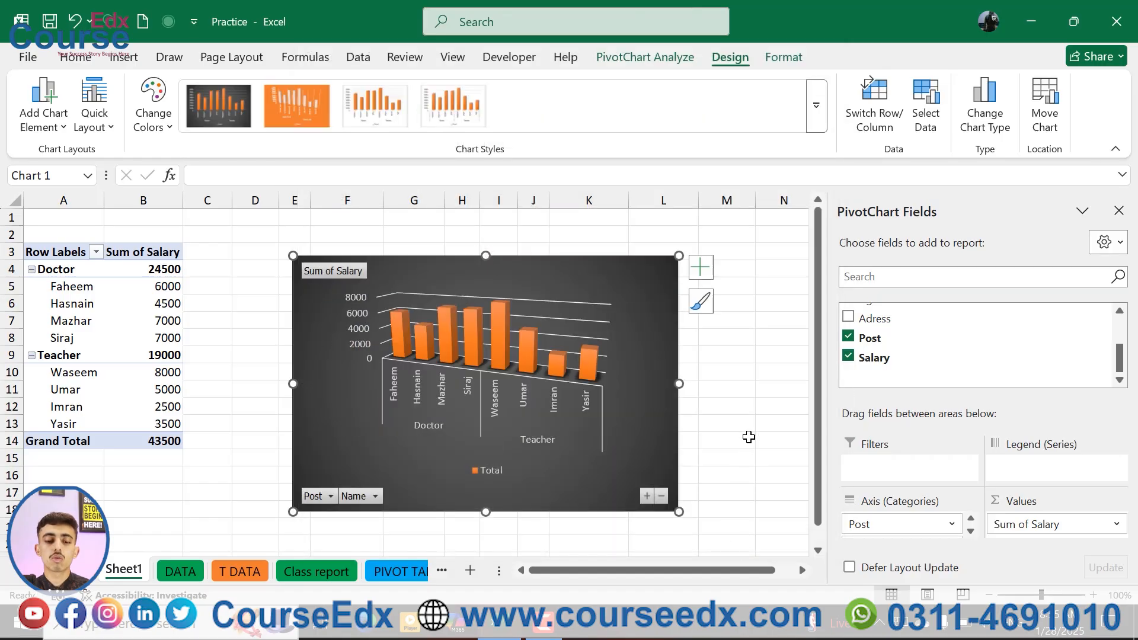
pyautogui.hotkey('ctrl', 'z')
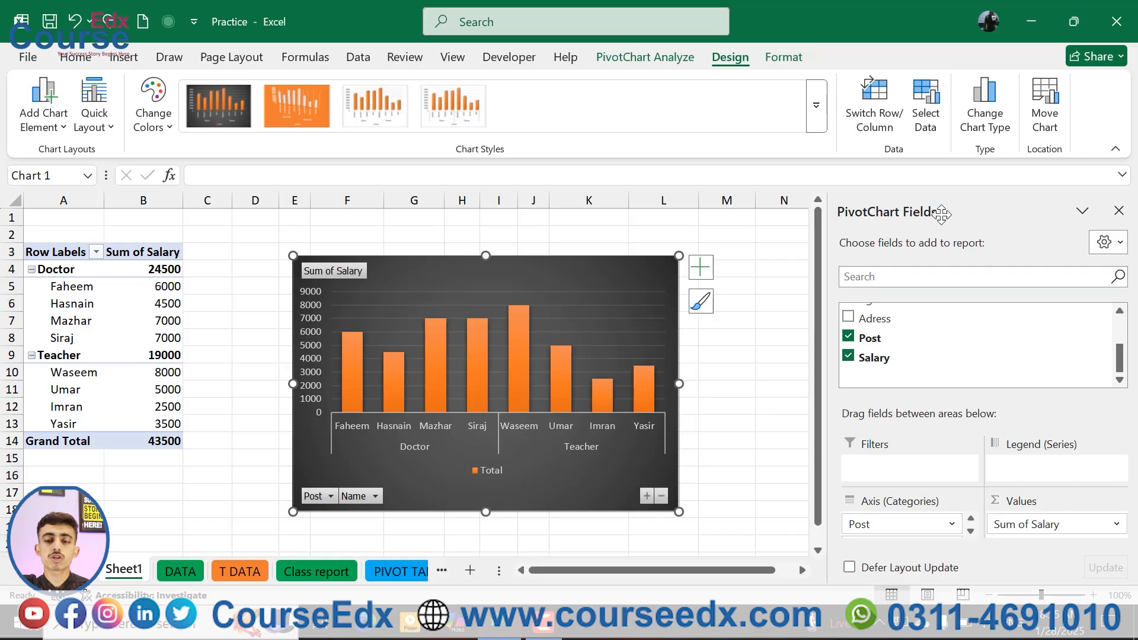
# Move the PivotChart to a new chart sheet named Chart1
pyautogui.click(1045, 118)
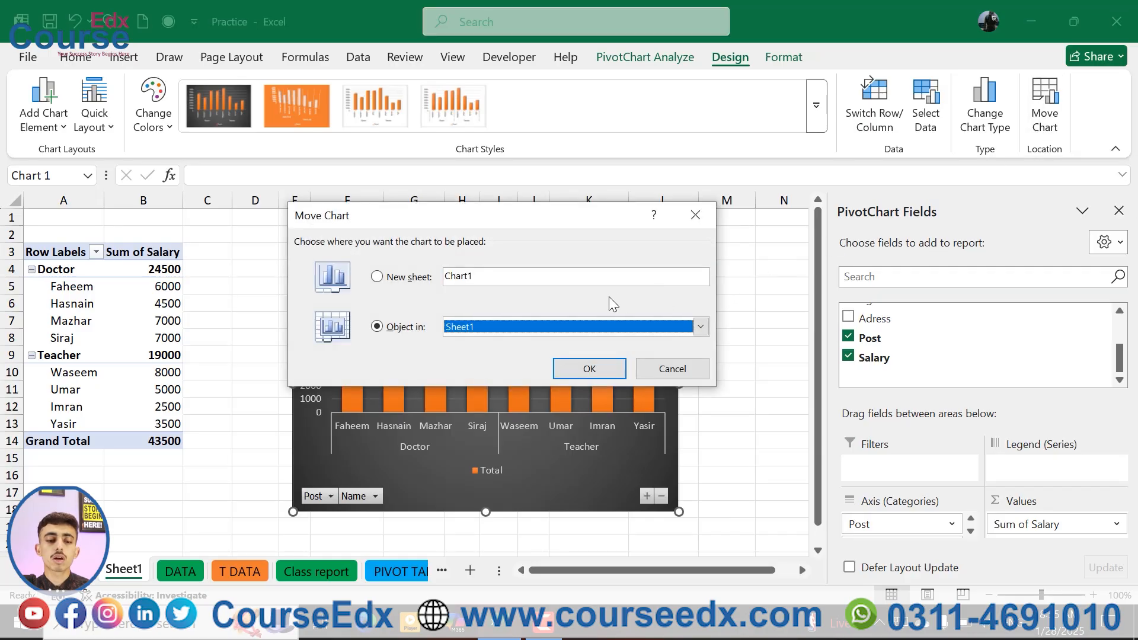
pyautogui.click(408, 279)
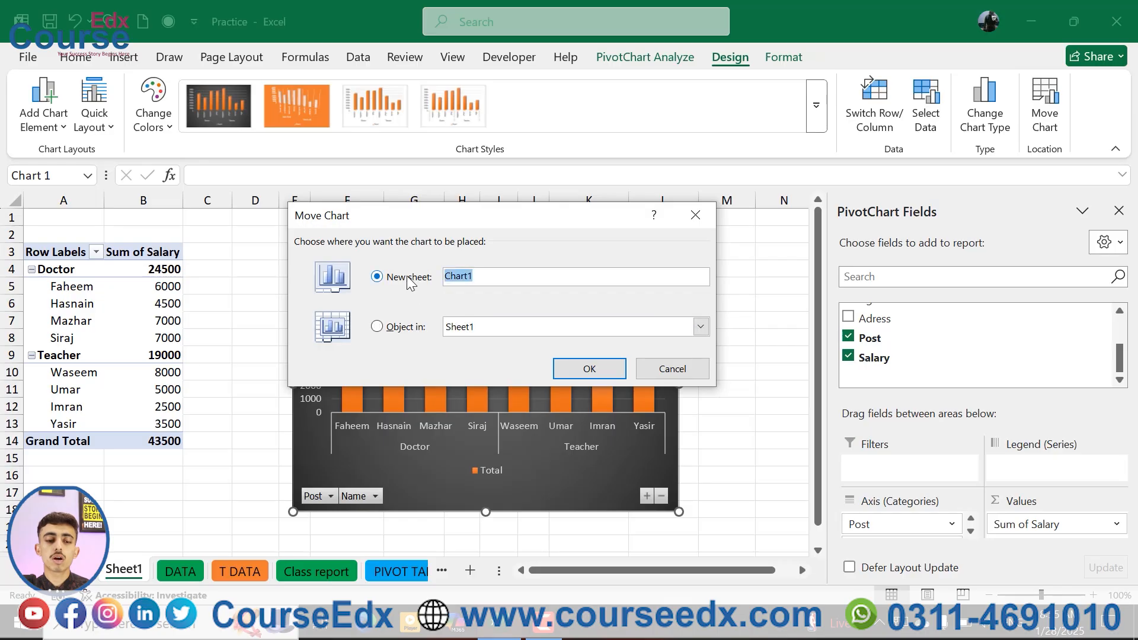
pyautogui.click(576, 370)
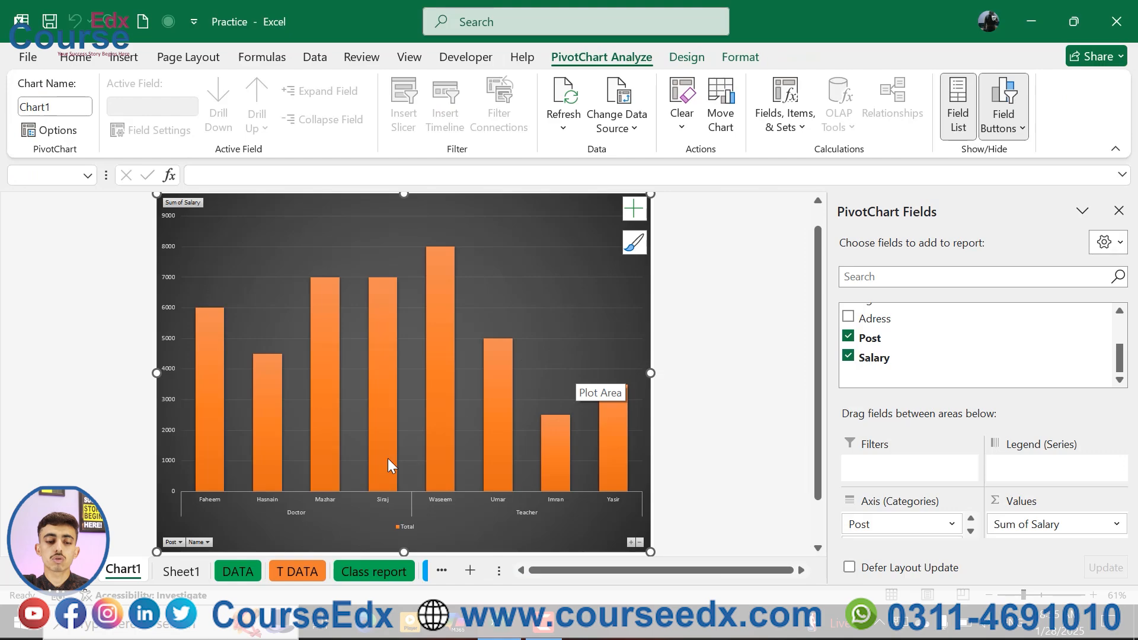
pyautogui.click(726, 384)
pyautogui.click(407, 424)
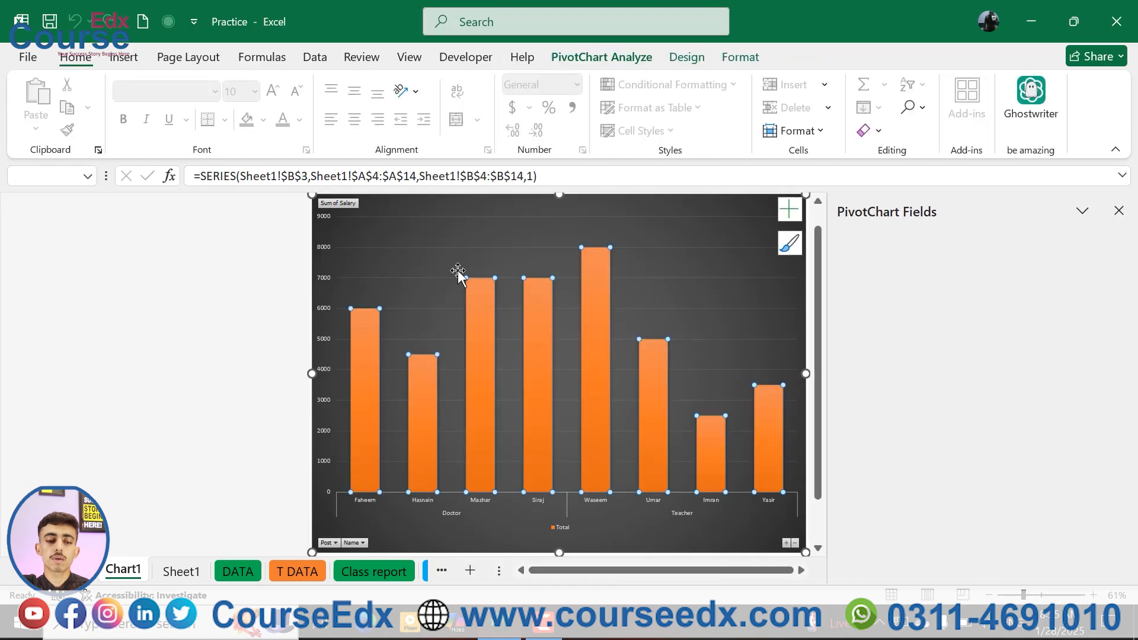
pyautogui.click(172, 571)
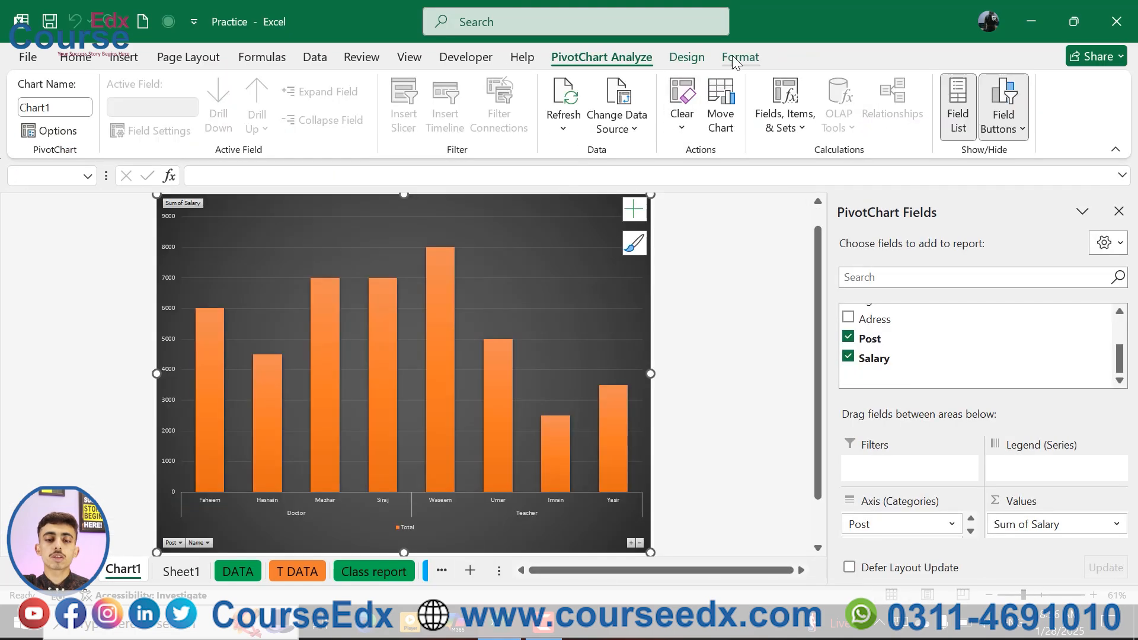
# Show the chart's formatting tools and alternate the selection between the plot area and chart area, ending on the plot area
pyautogui.click(736, 60)
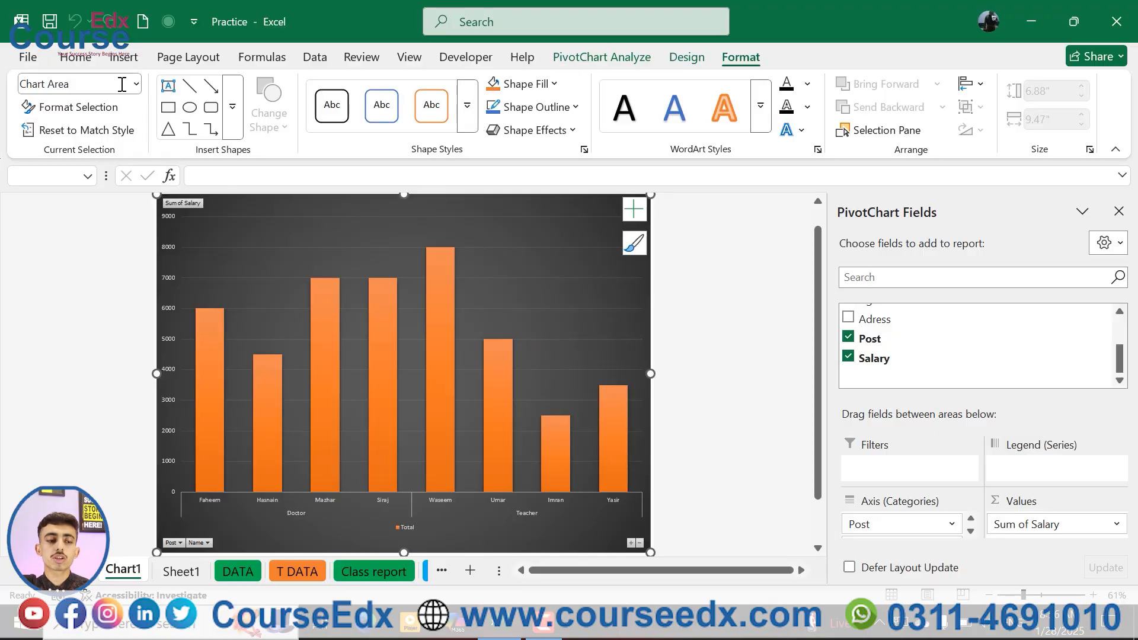
pyautogui.click(265, 242)
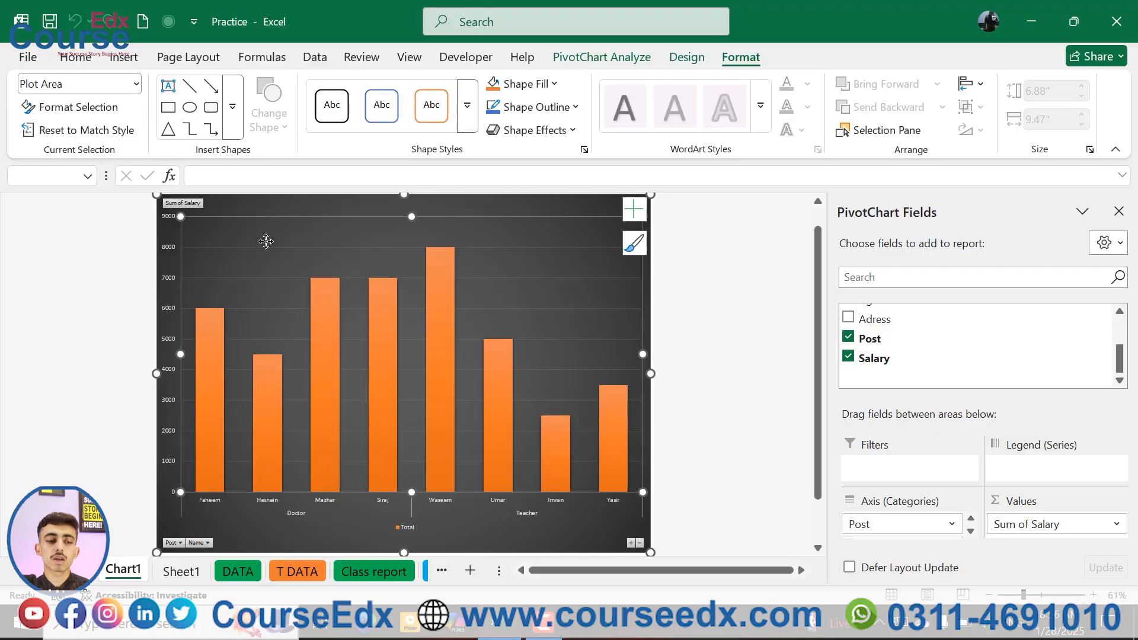
pyautogui.click(260, 210)
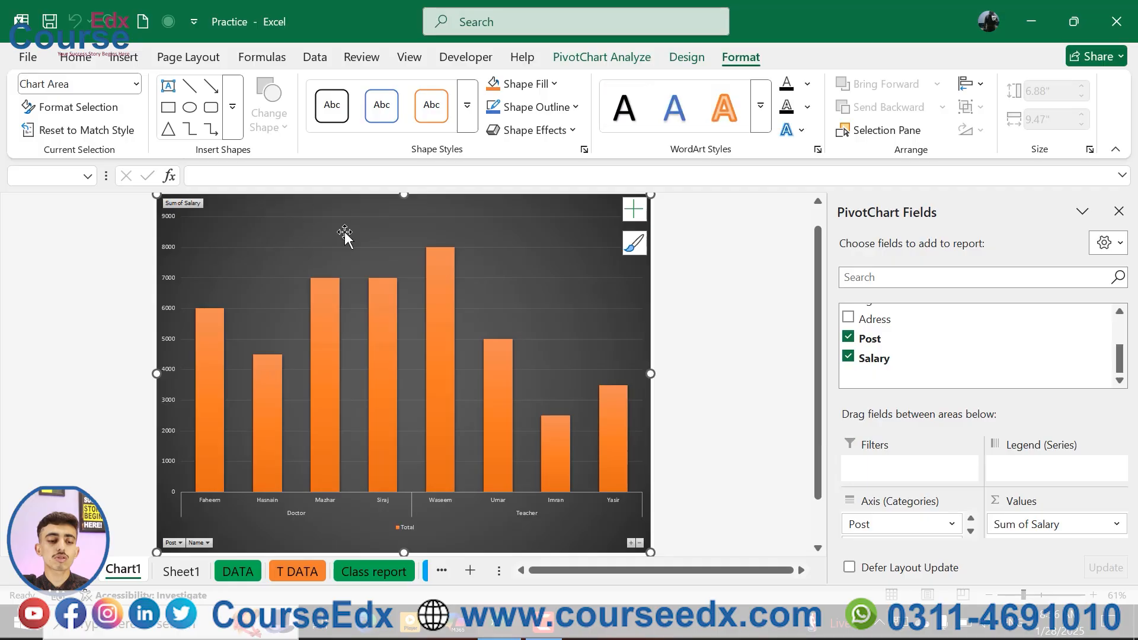
pyautogui.click(252, 222)
pyautogui.scroll(-2, 252, 222)
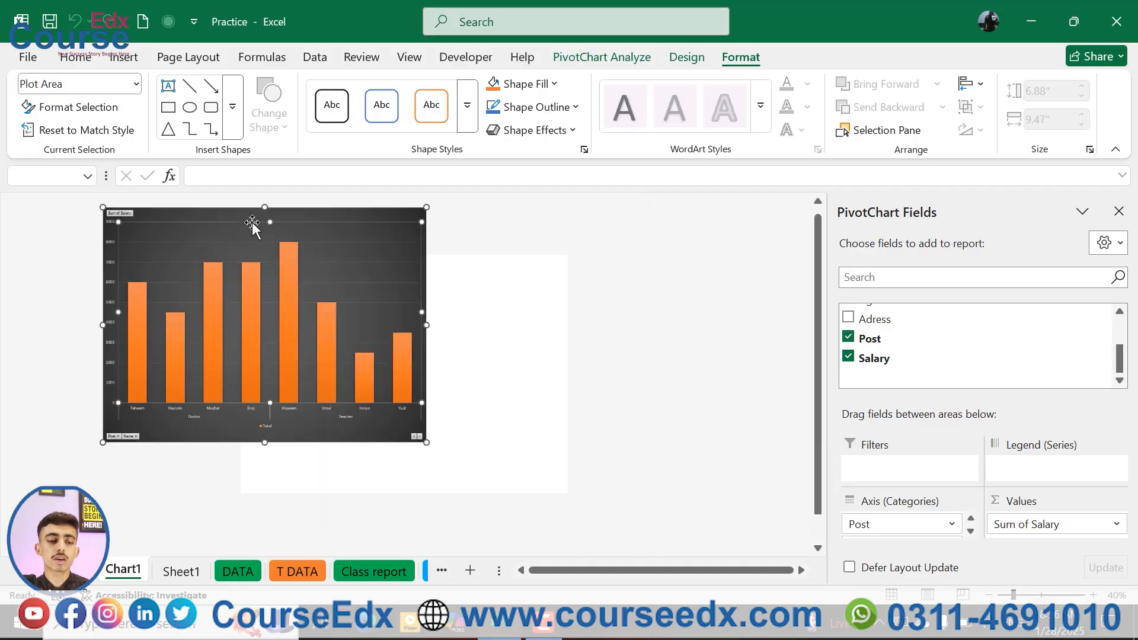
# Open the formatting settings for the chart's salary column series
pyautogui.click(346, 334)
pyautogui.doubleClick(347, 334)
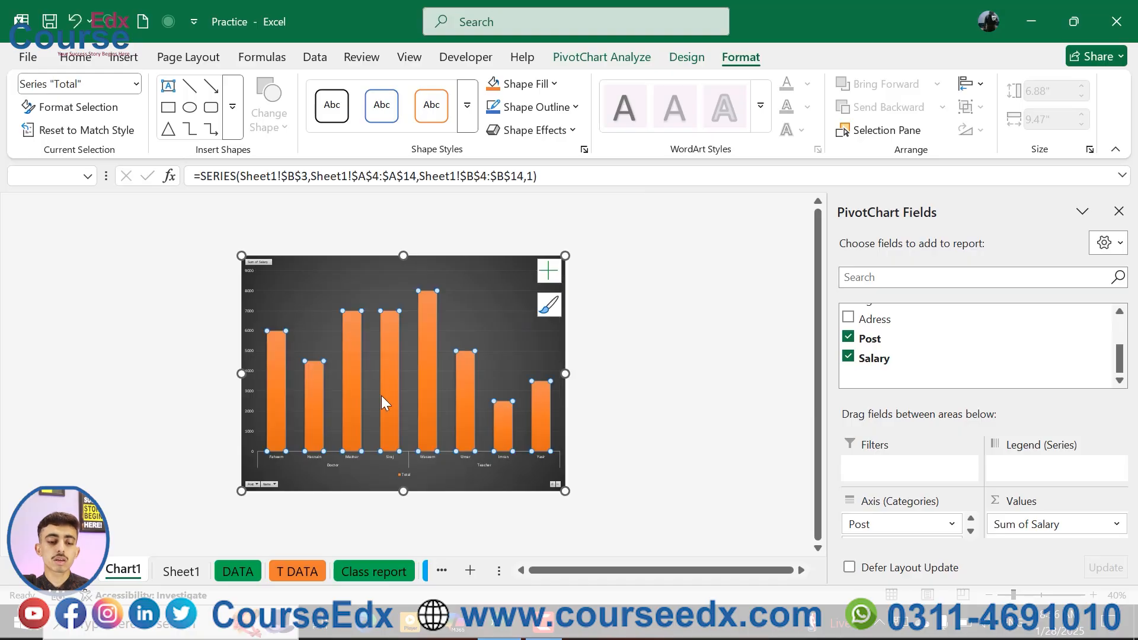
pyautogui.scroll(3, 345, 386)
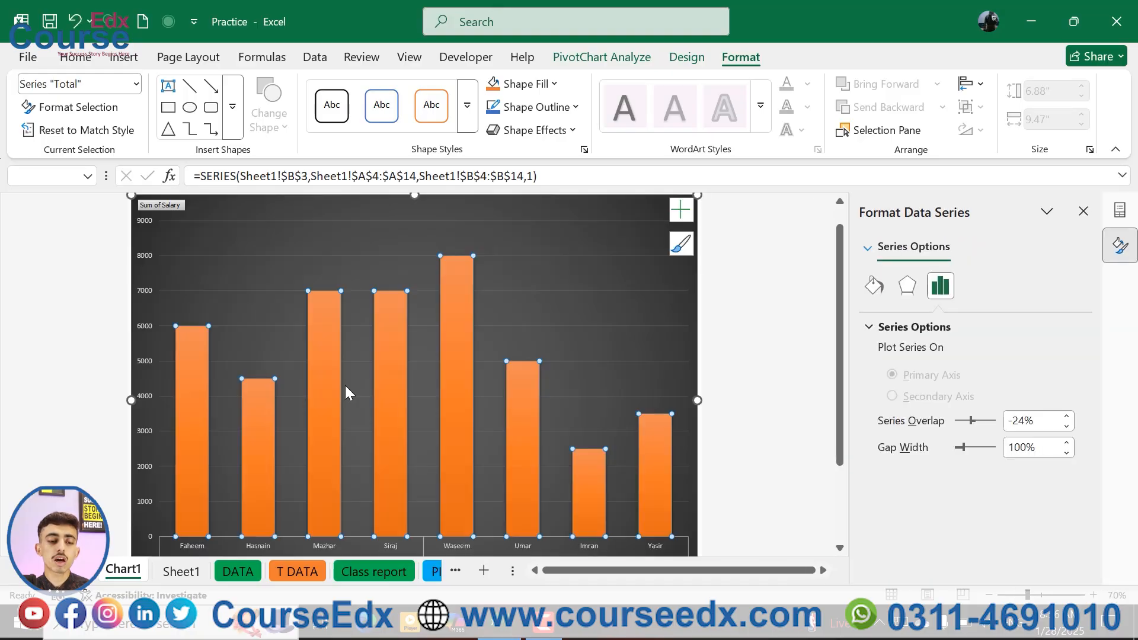
# Select the chart area, the Post button, the legend and the plot area in turn to see each element's formatting options
pyautogui.click(297, 203)
pyautogui.click(136, 84)
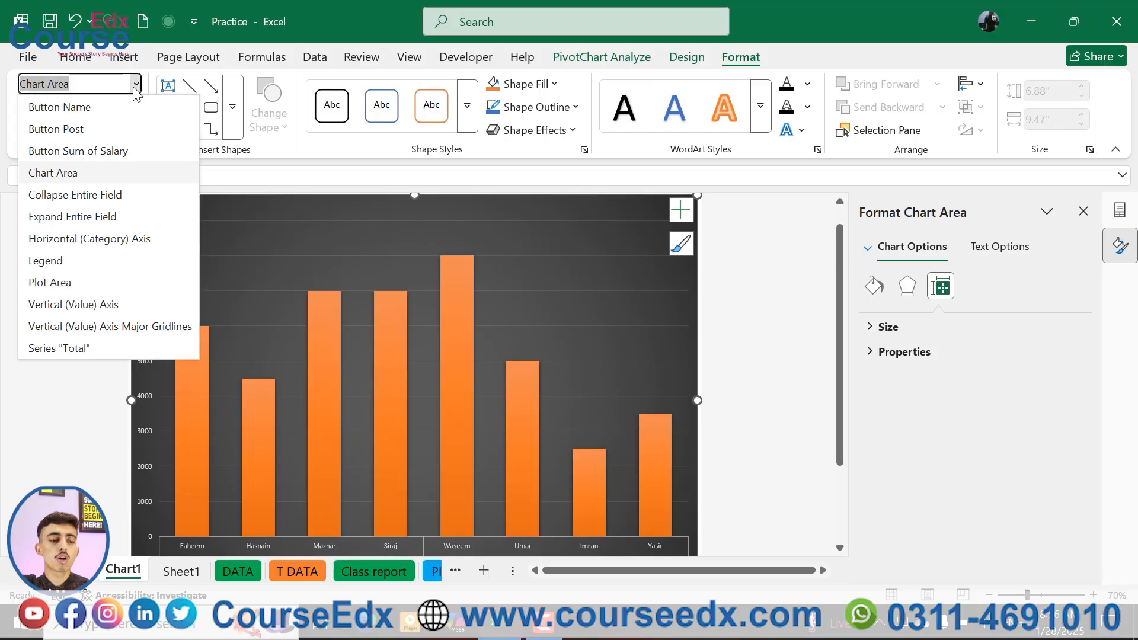
pyautogui.click(77, 132)
pyautogui.scroll(-3, 302, 333)
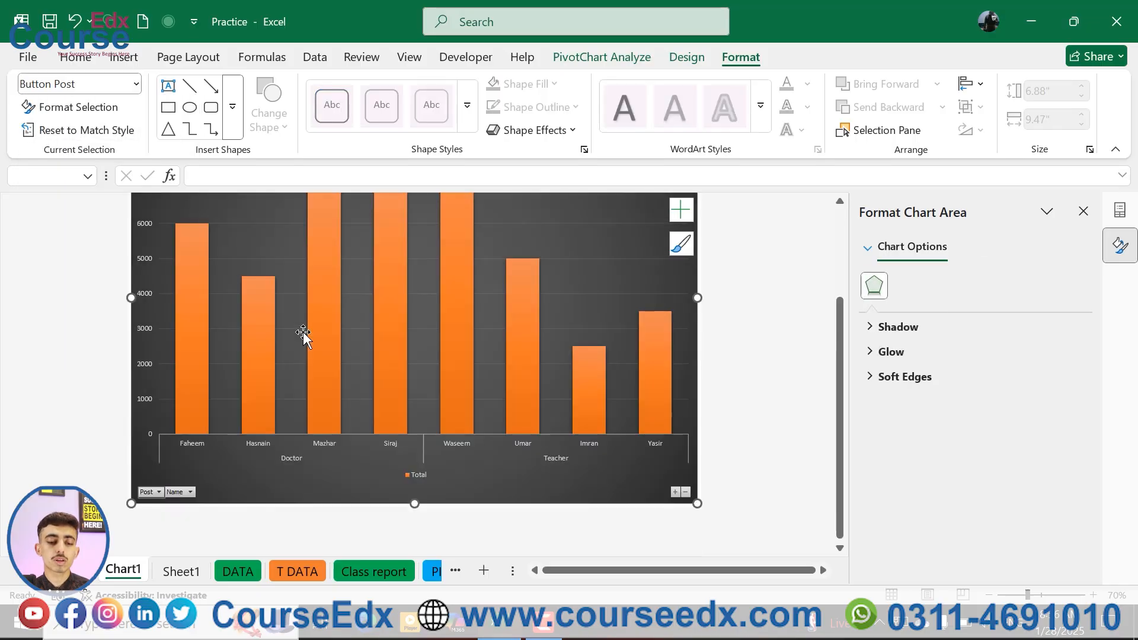
pyautogui.scroll(1, 303, 335)
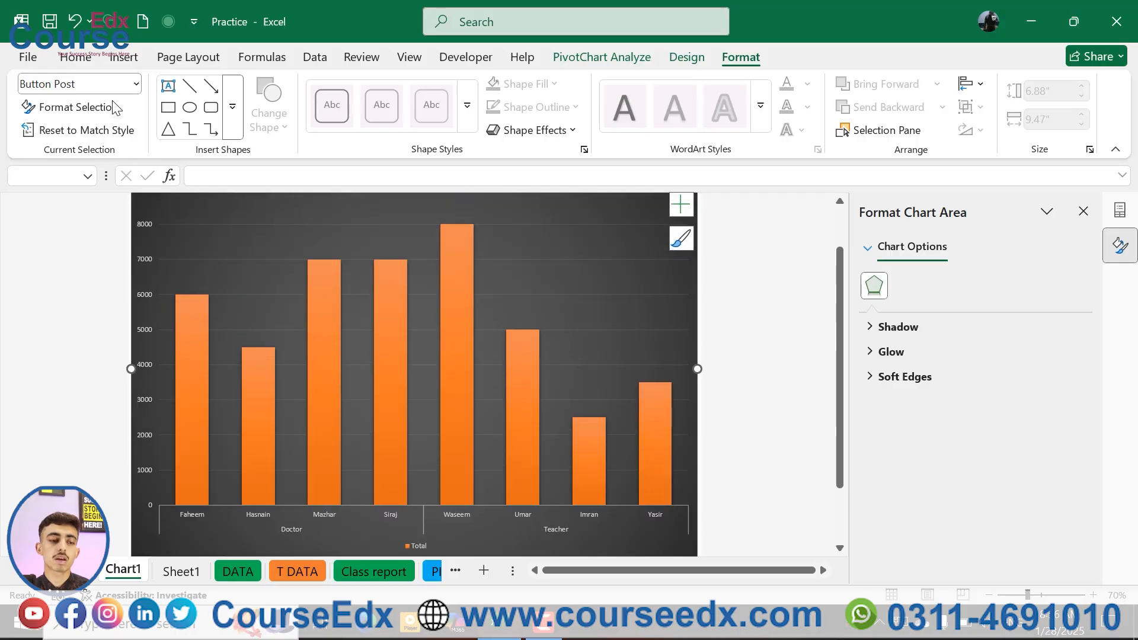
pyautogui.click(136, 83)
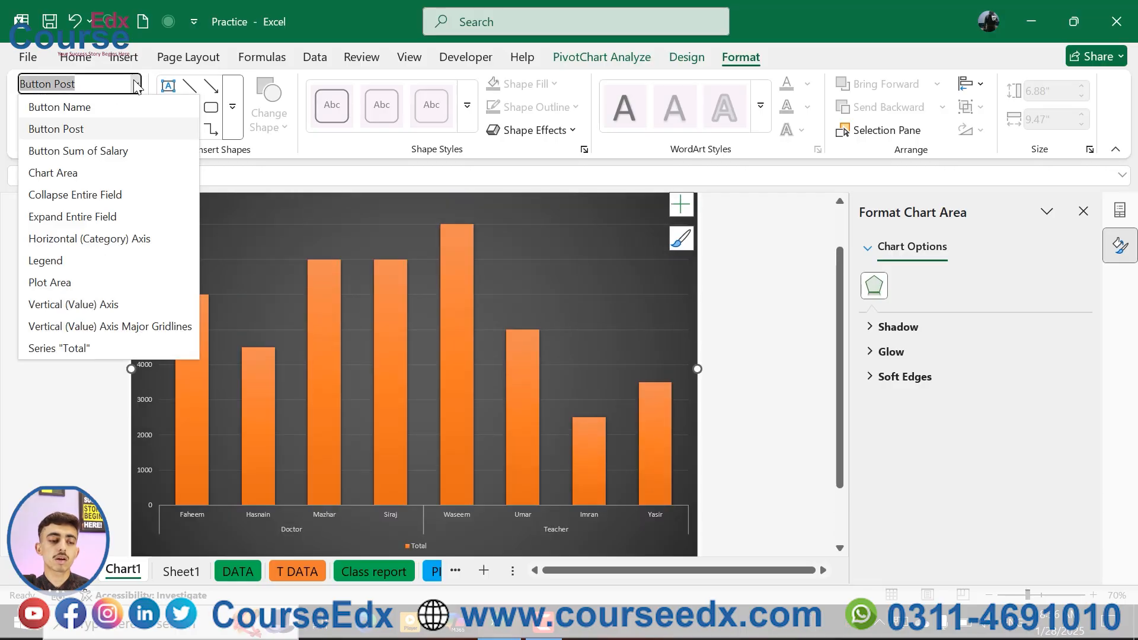
pyautogui.click(96, 260)
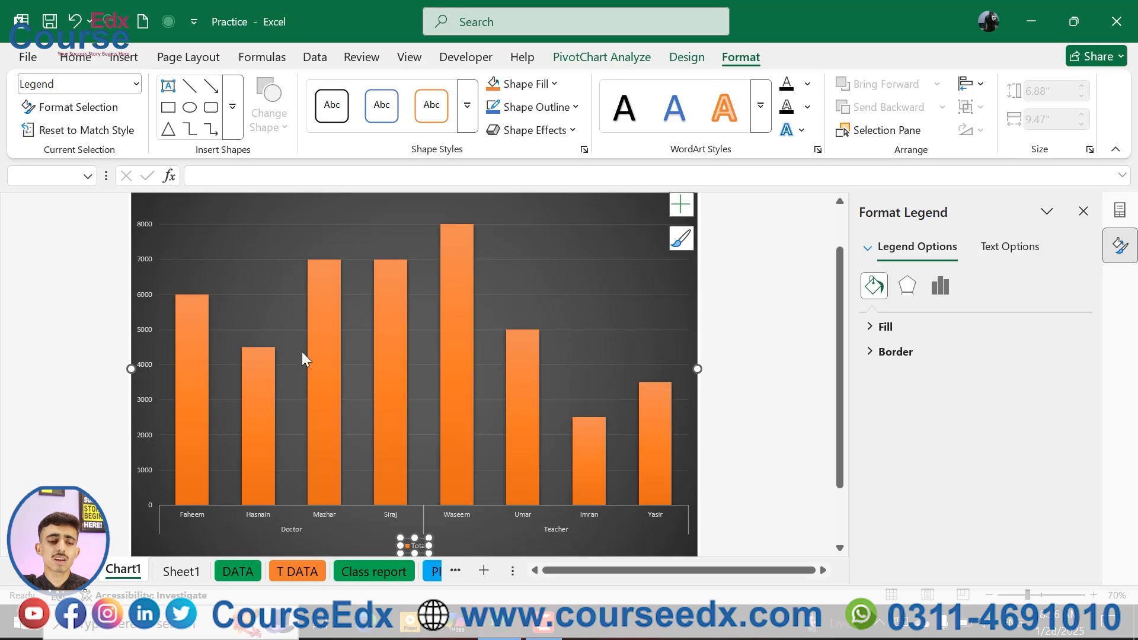
pyautogui.click(267, 204)
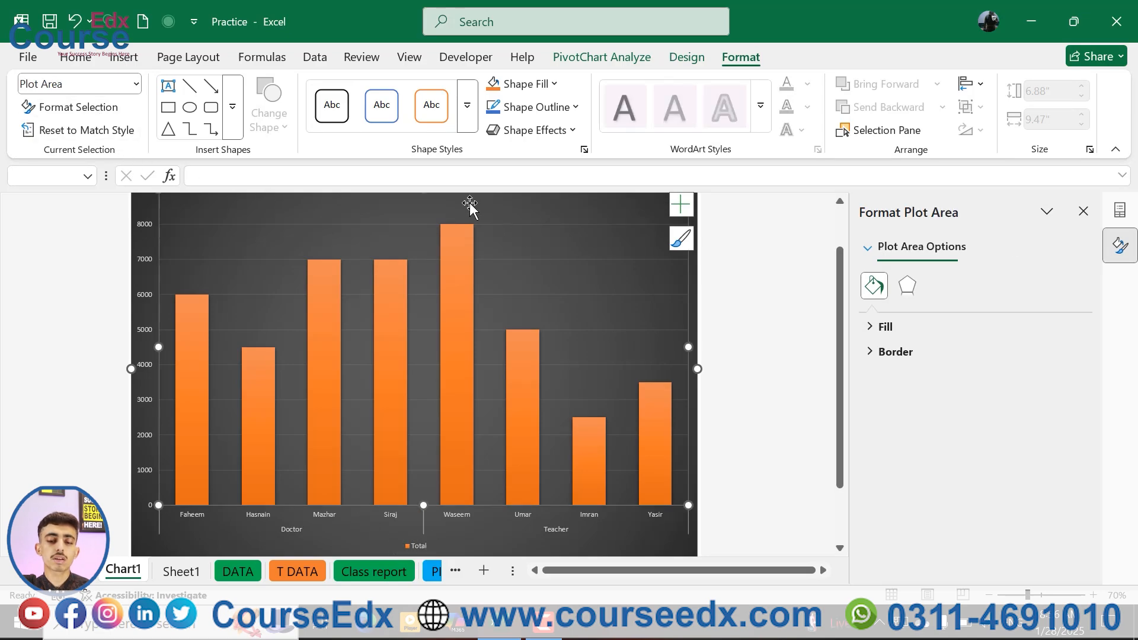
# Give the chart area a solid light blue fill
pyautogui.click(145, 202)
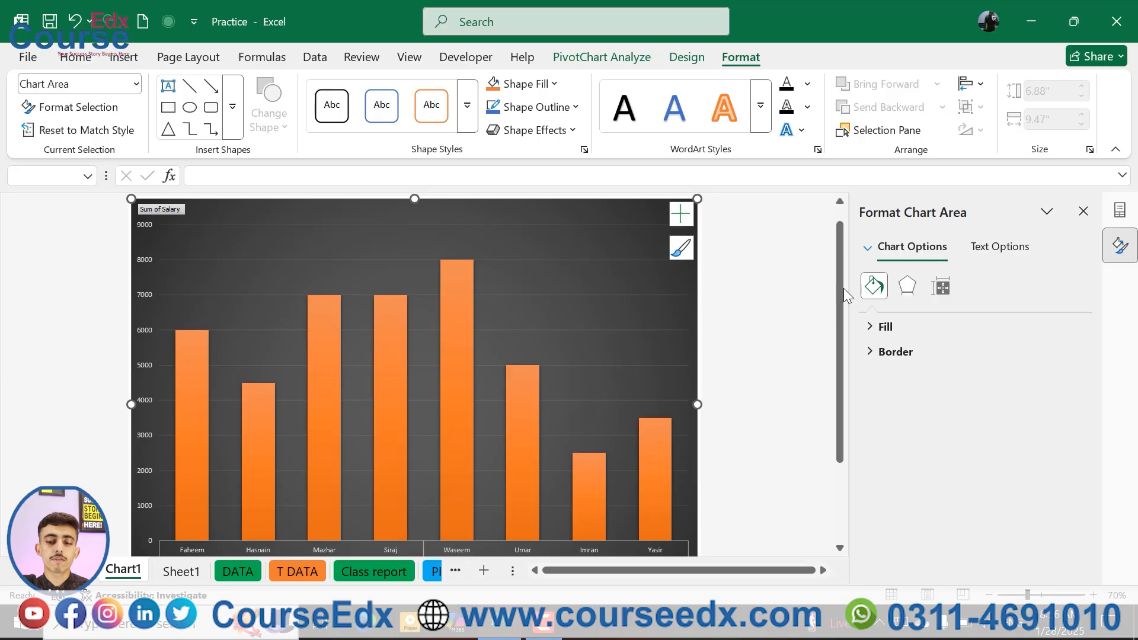
pyautogui.click(882, 327)
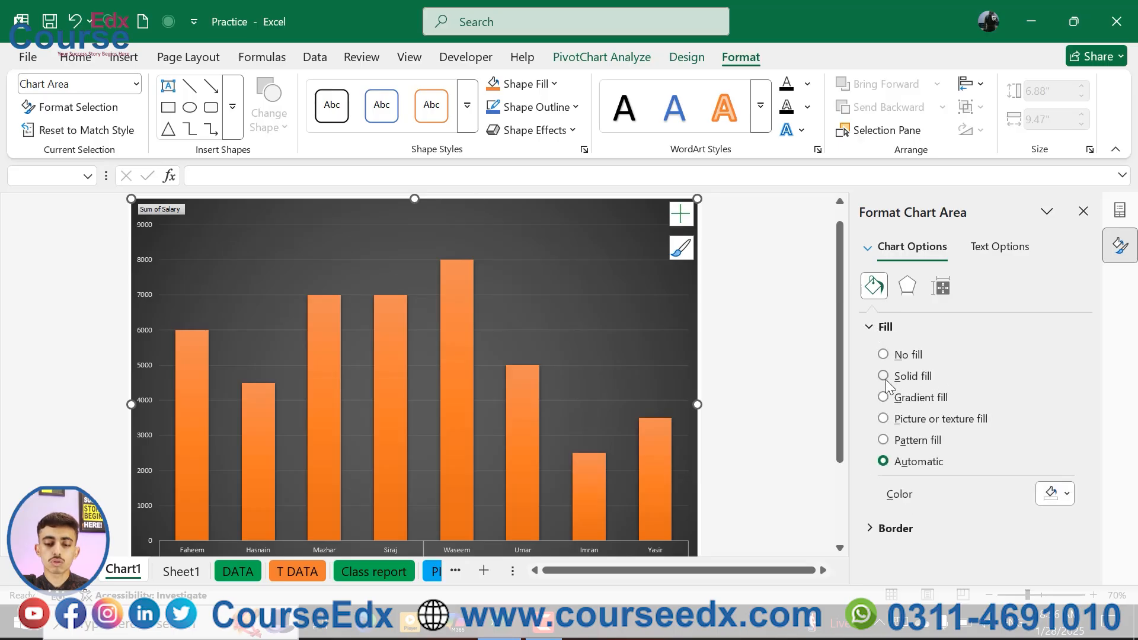
pyautogui.click(885, 377)
pyautogui.click(1058, 495)
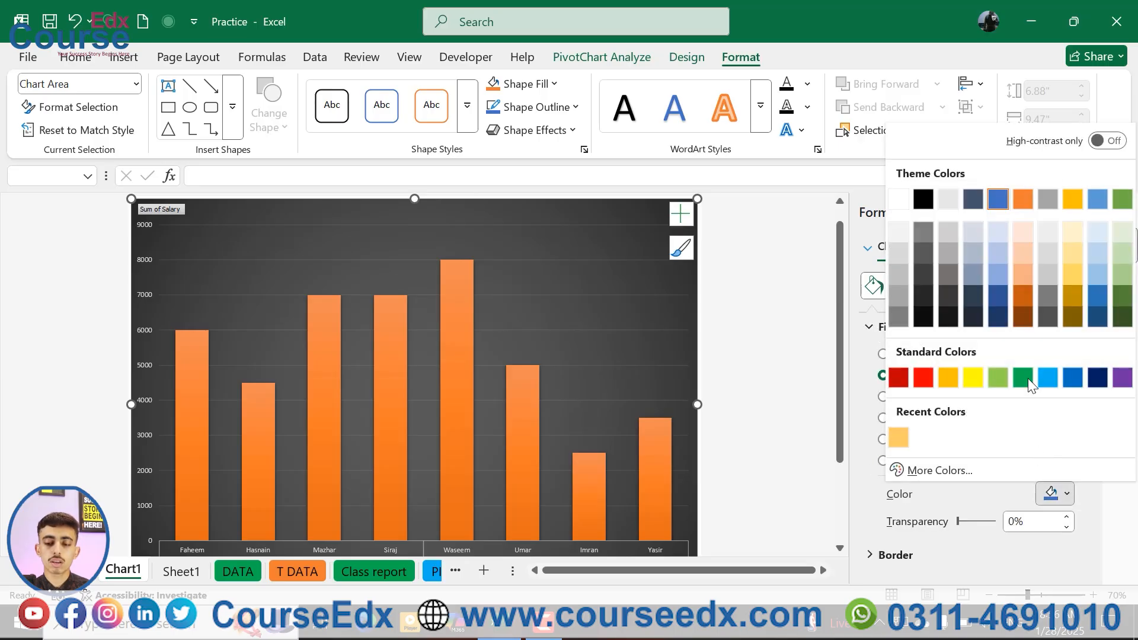
pyautogui.click(1047, 378)
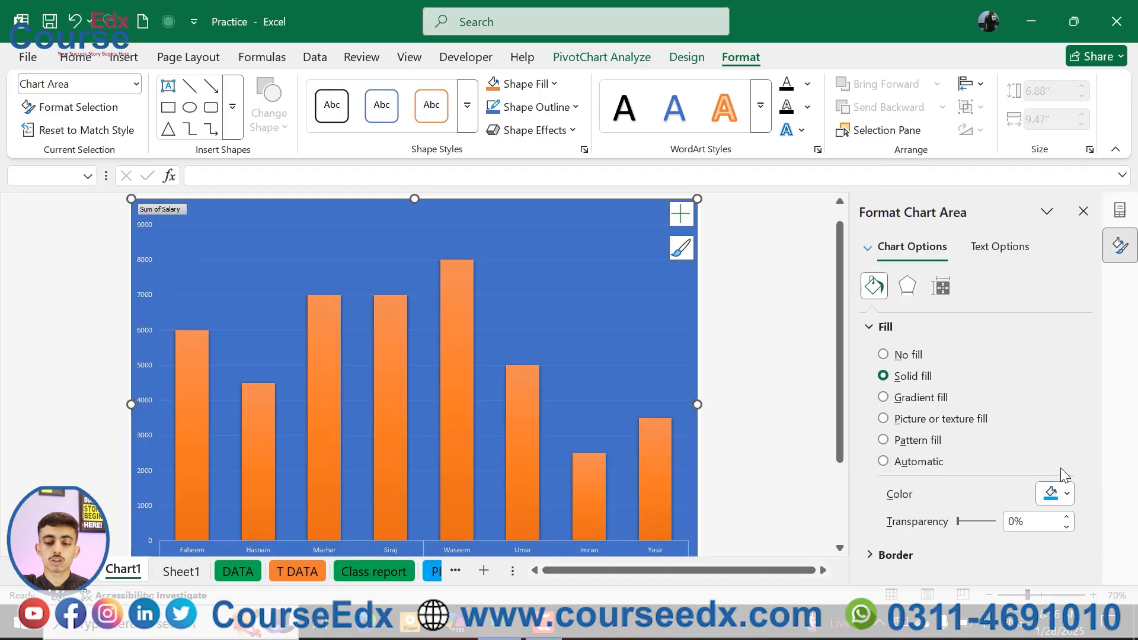
# Recolor the chart area's solid fill to black, and switch it to the darkest shade in the black column
pyautogui.click(1054, 494)
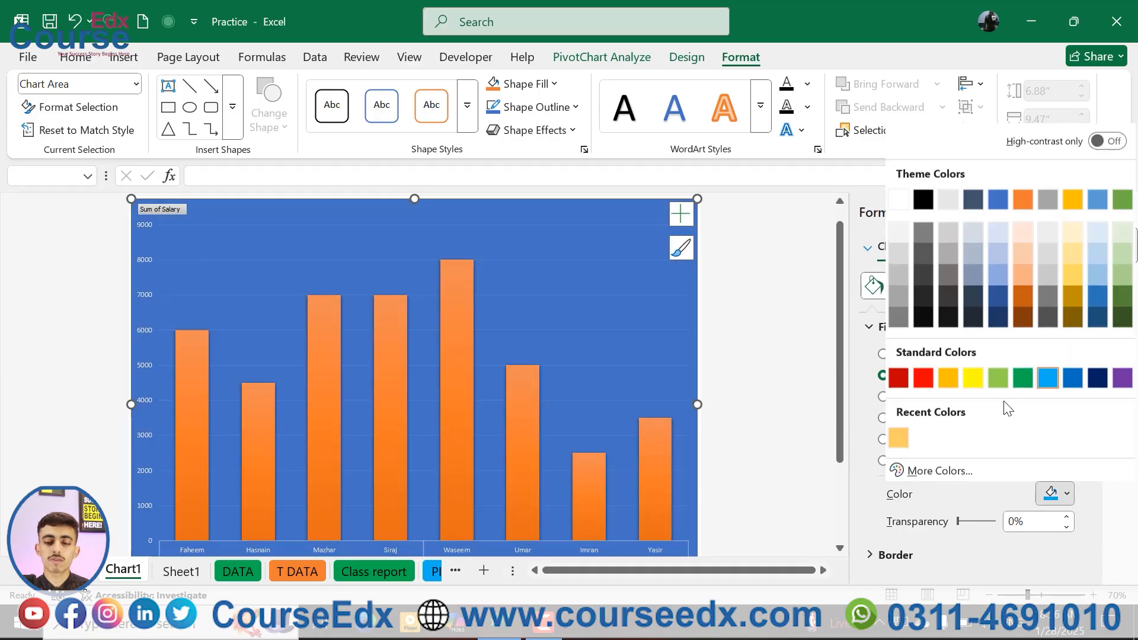
pyautogui.click(929, 202)
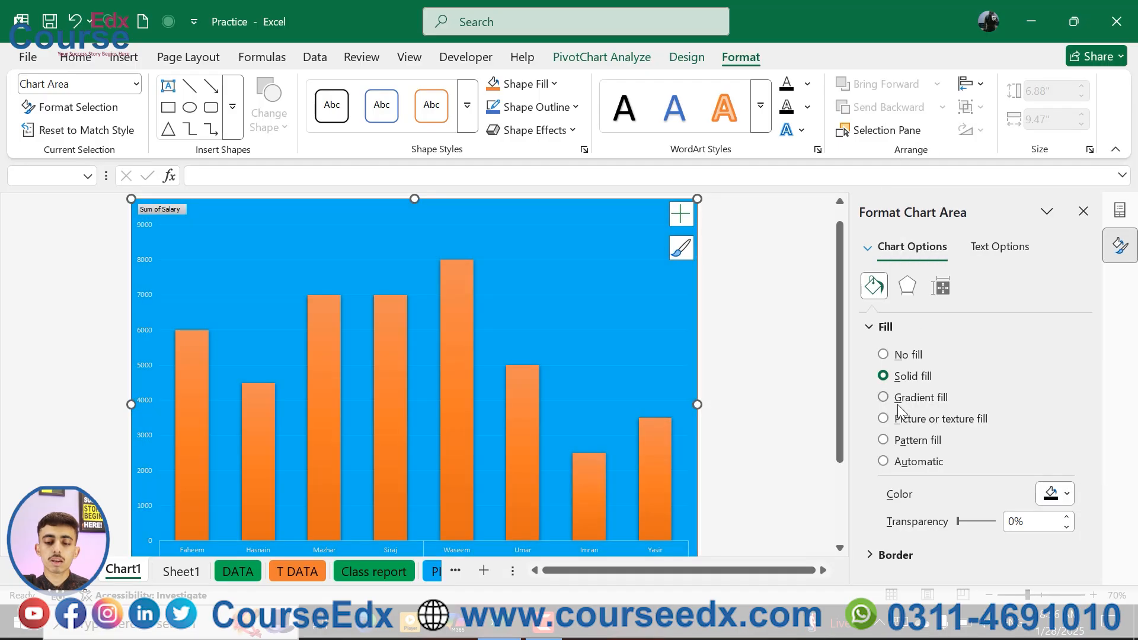
pyautogui.click(1055, 493)
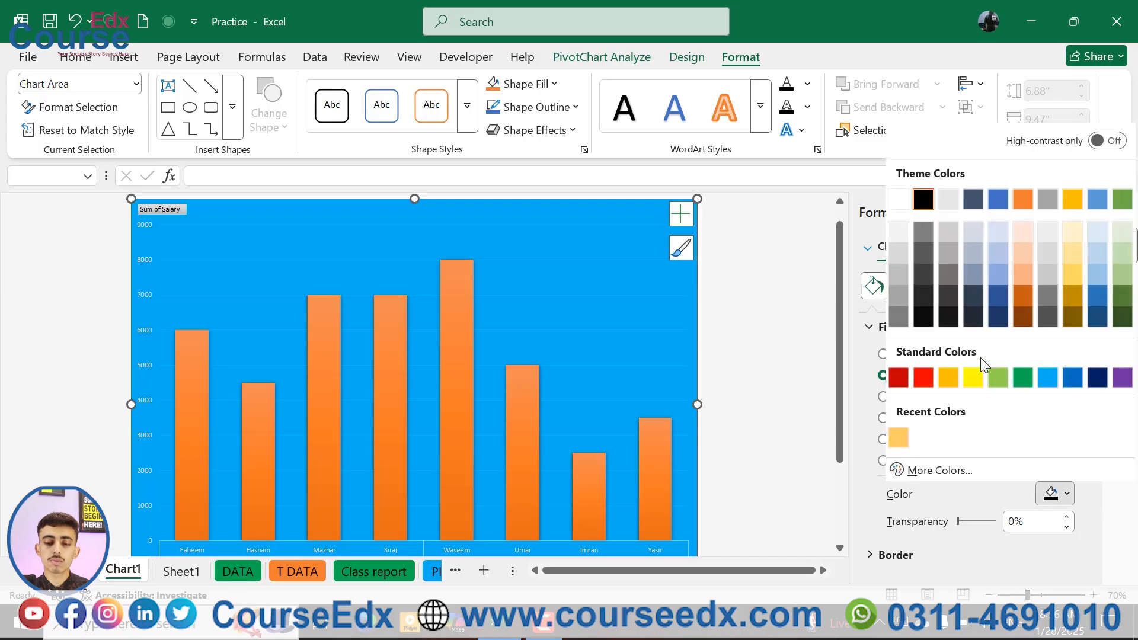
pyautogui.click(923, 318)
# Switch the chart area to a gradient fill, remove one inner gradient stop and move the remaining inner stop to about 56%
pyautogui.click(884, 398)
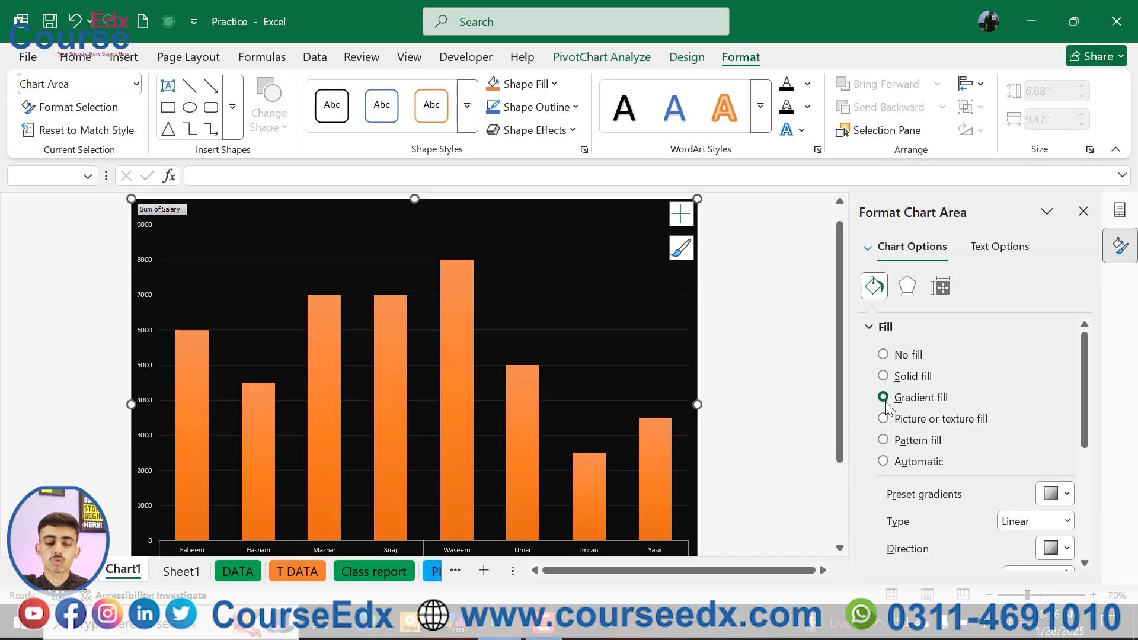
pyautogui.scroll(-4, 1000, 497)
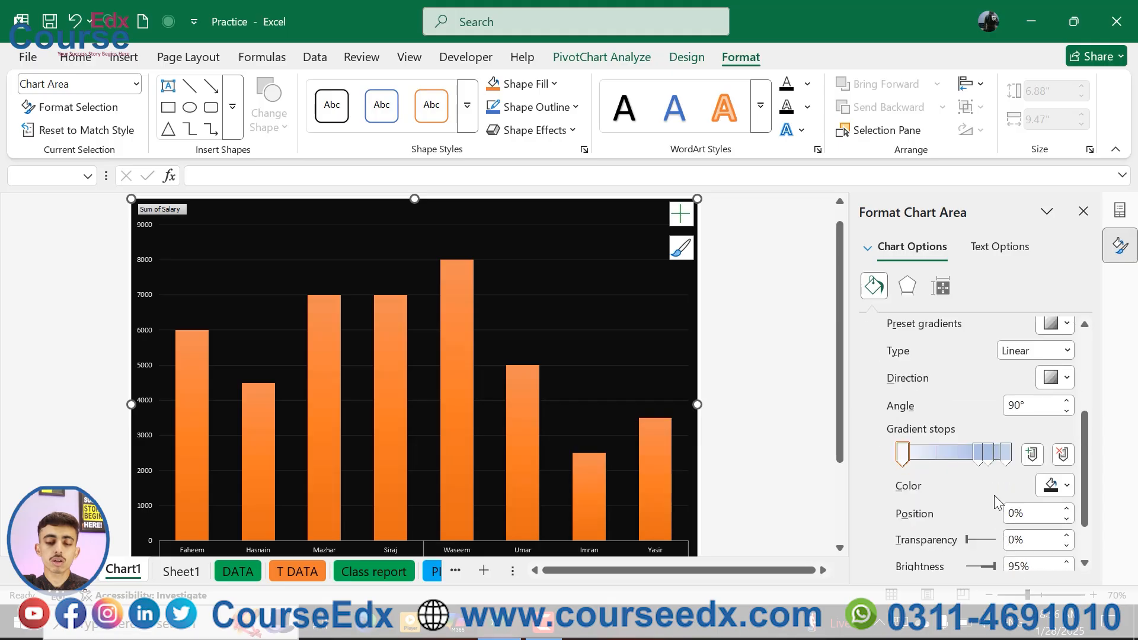
pyautogui.moveTo(984, 467); pyautogui.dragTo(955, 460)
pyautogui.click(1062, 455)
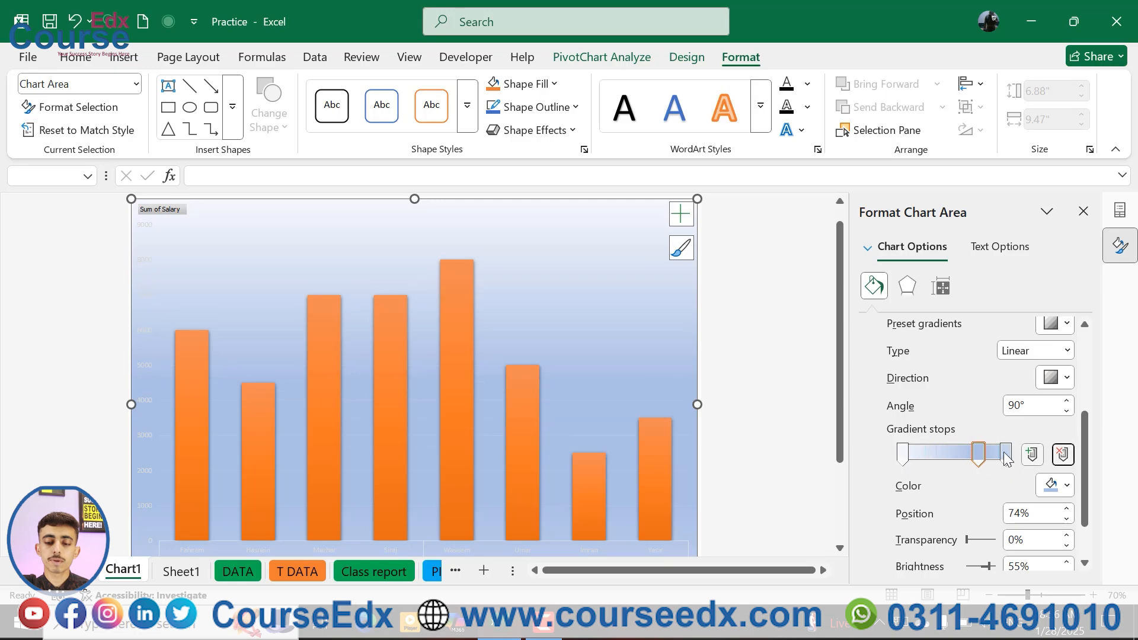
pyautogui.moveTo(978, 457)
pyautogui.mouseDown()
pyautogui.moveTo(945, 457)
pyautogui.moveTo(960, 456)
pyautogui.mouseUp()
# Color the first gradient stop of the chart area standard orange and the last stop red
pyautogui.click(903, 455)
pyautogui.click(1054, 485)
pyautogui.click(948, 369)
pyautogui.click(1006, 454)
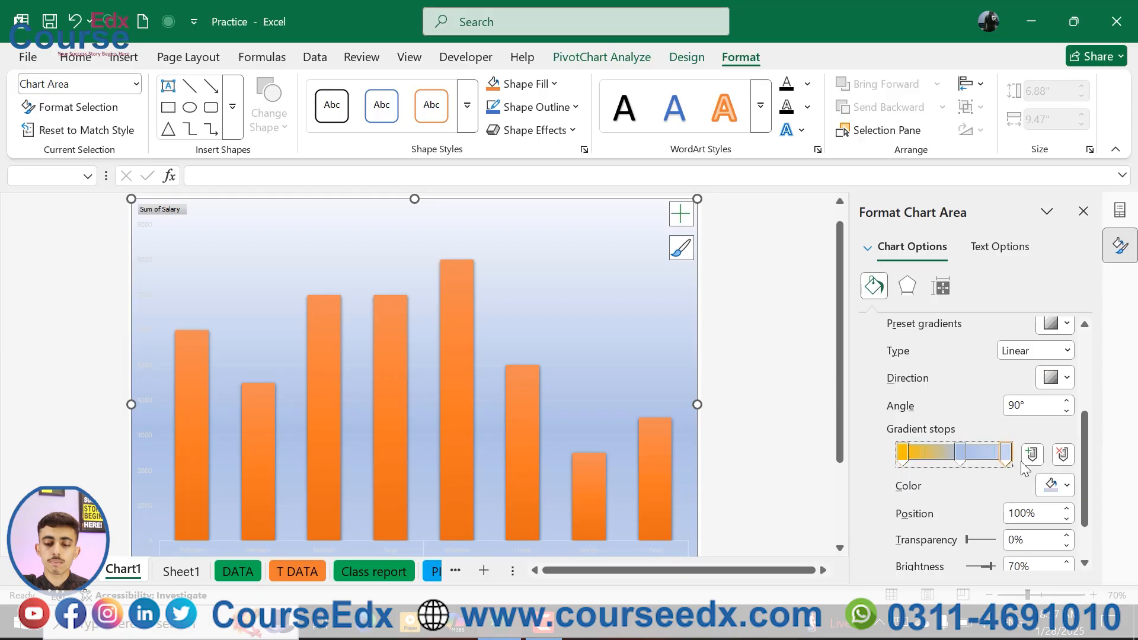
pyautogui.click(1055, 485)
pyautogui.click(930, 368)
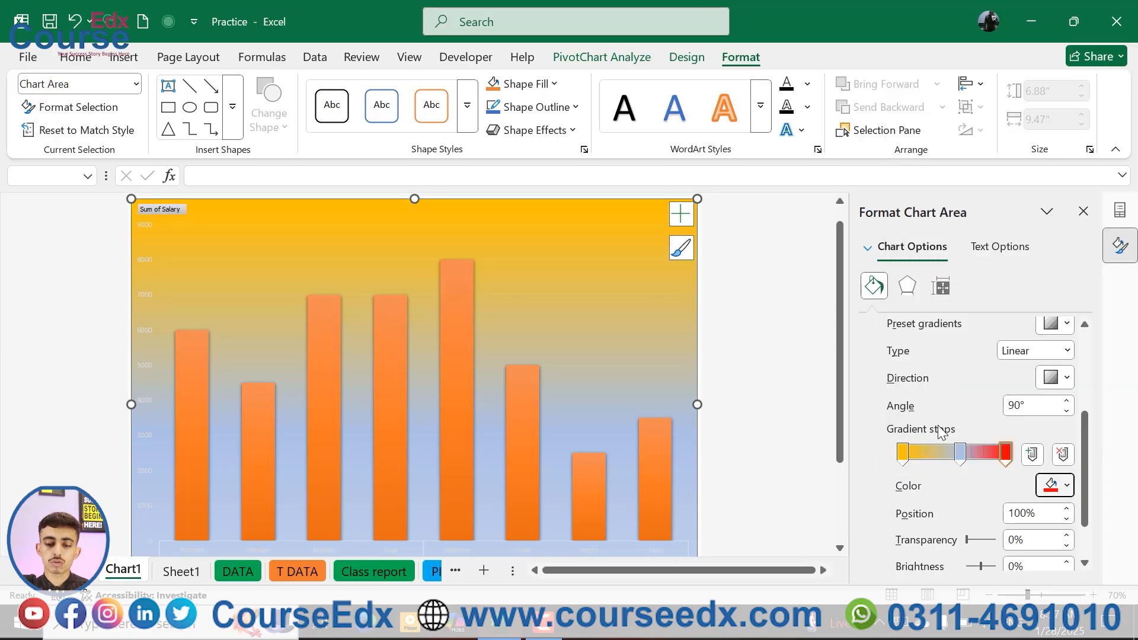
# Remove the blue middle stop from the chart area's gradient
pyautogui.moveTo(961, 455); pyautogui.dragTo(956, 456)
pyautogui.click(1063, 454)
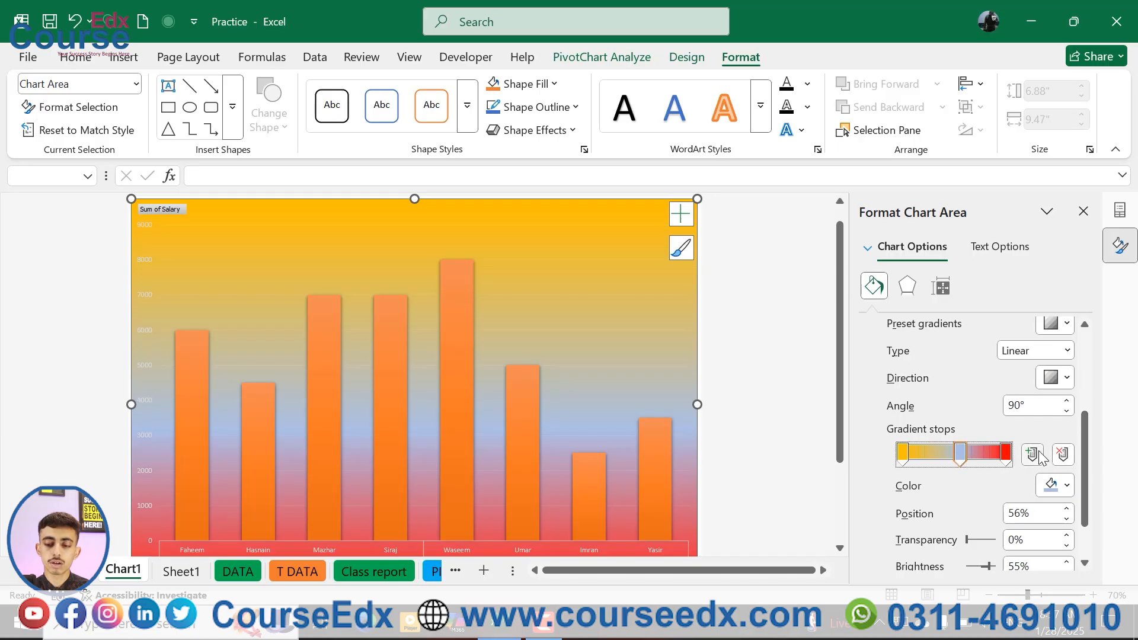
pyautogui.click(1063, 454)
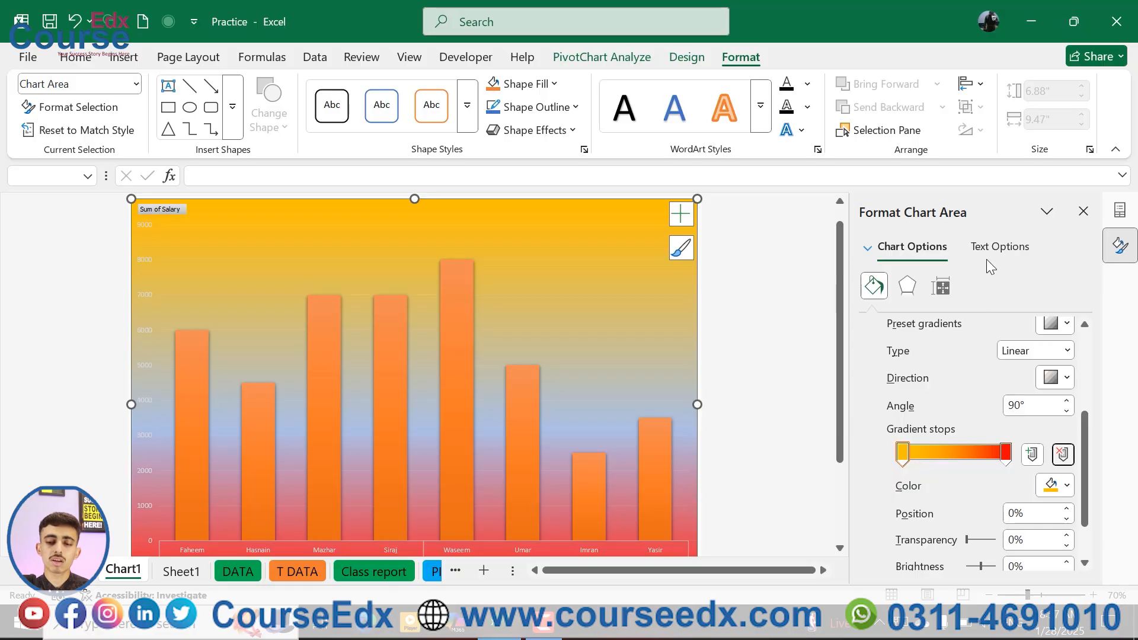
# Reset the chart area to match its style, closing both the formatting settings and the PivotChart field list
pyautogui.click(1083, 213)
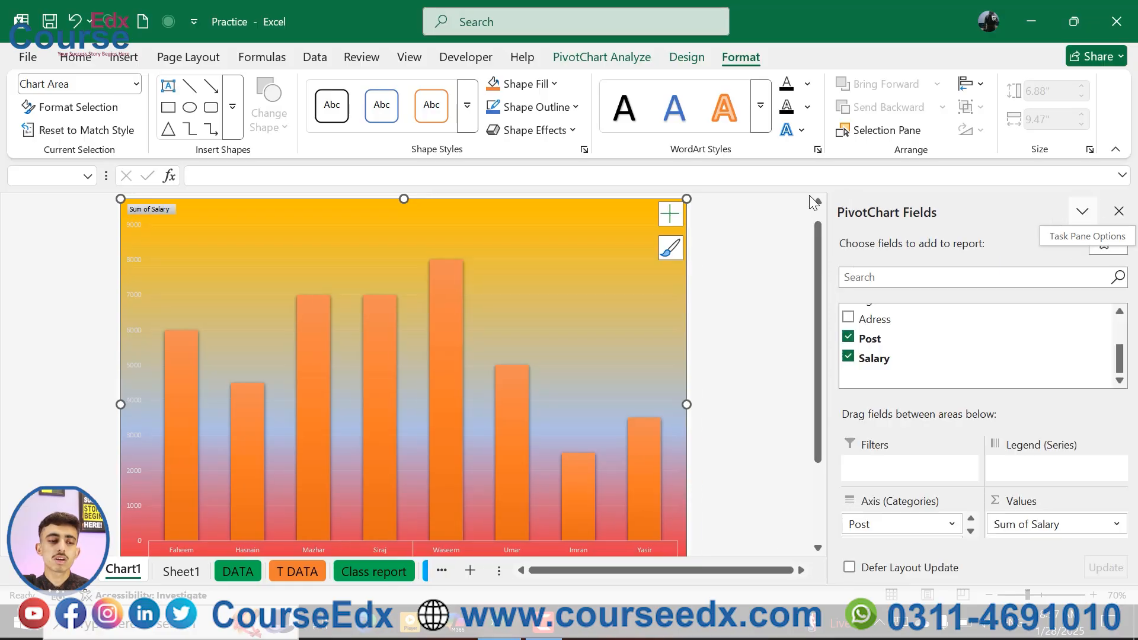
pyautogui.click(107, 131)
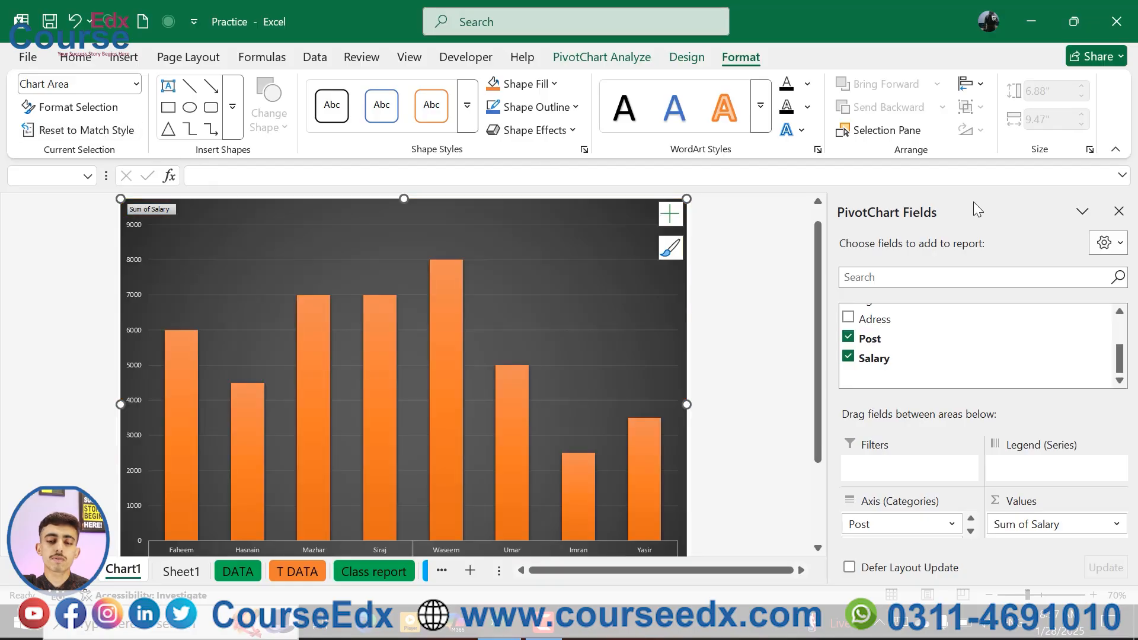
pyautogui.click(1119, 210)
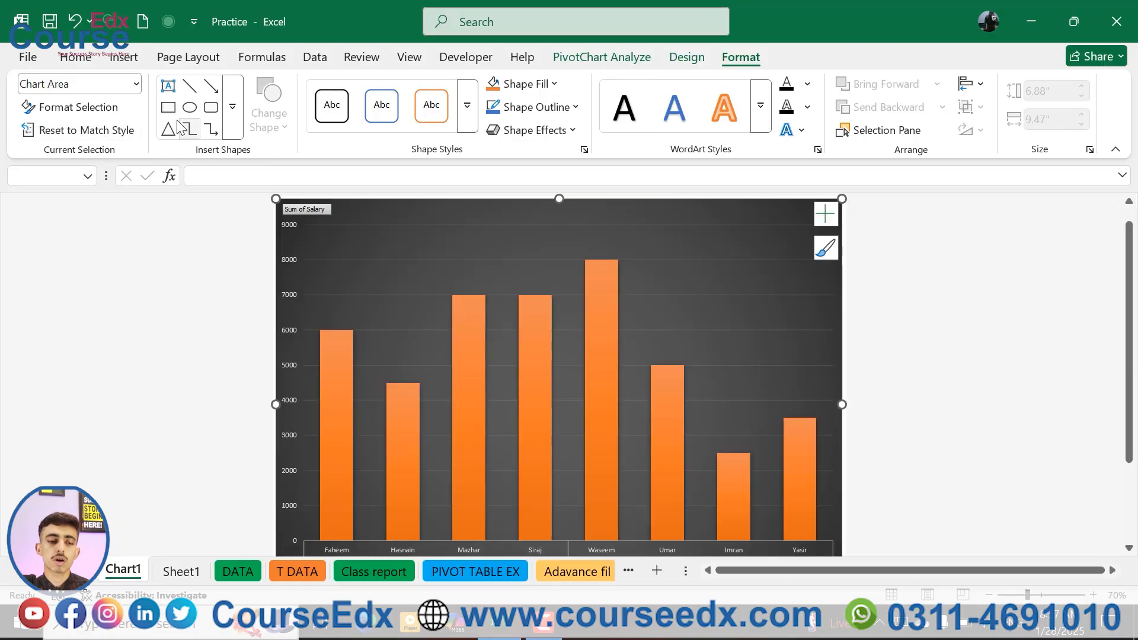
# Draw a diagonal arrow about 0.96" high and 1.18" wide above the first columns, and delete it
pyautogui.click(211, 87)
pyautogui.moveTo(373, 233); pyautogui.dragTo(443, 290)
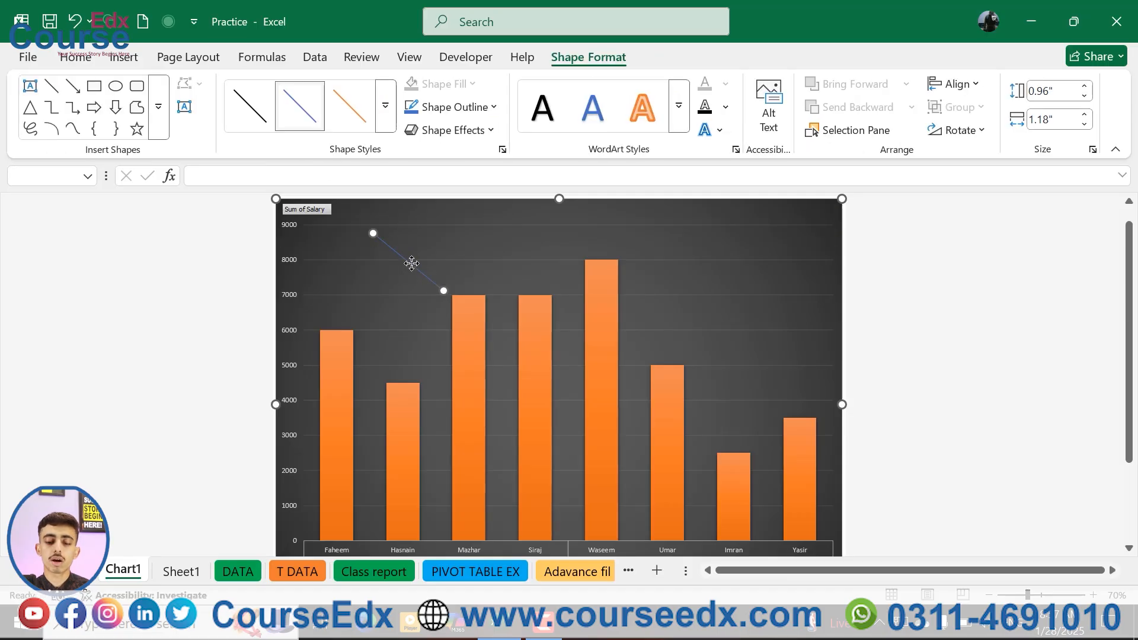
pyautogui.press('Delete')
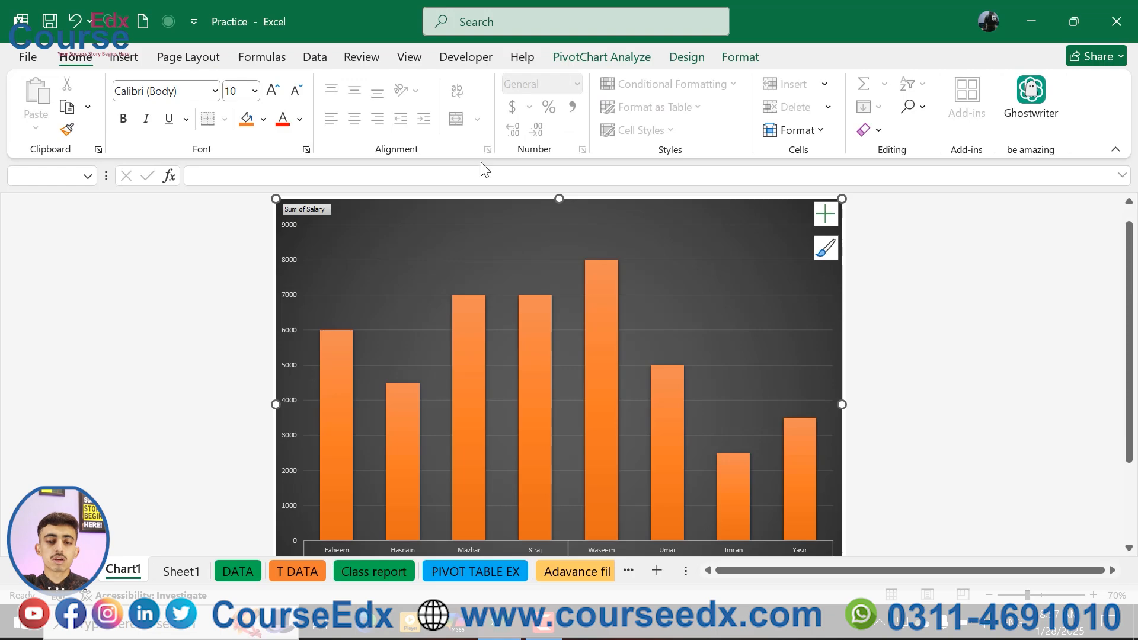
# Apply the black shaded theme shape style from the last theme row to the chart area and set its shape fill to black
pyautogui.click(741, 57)
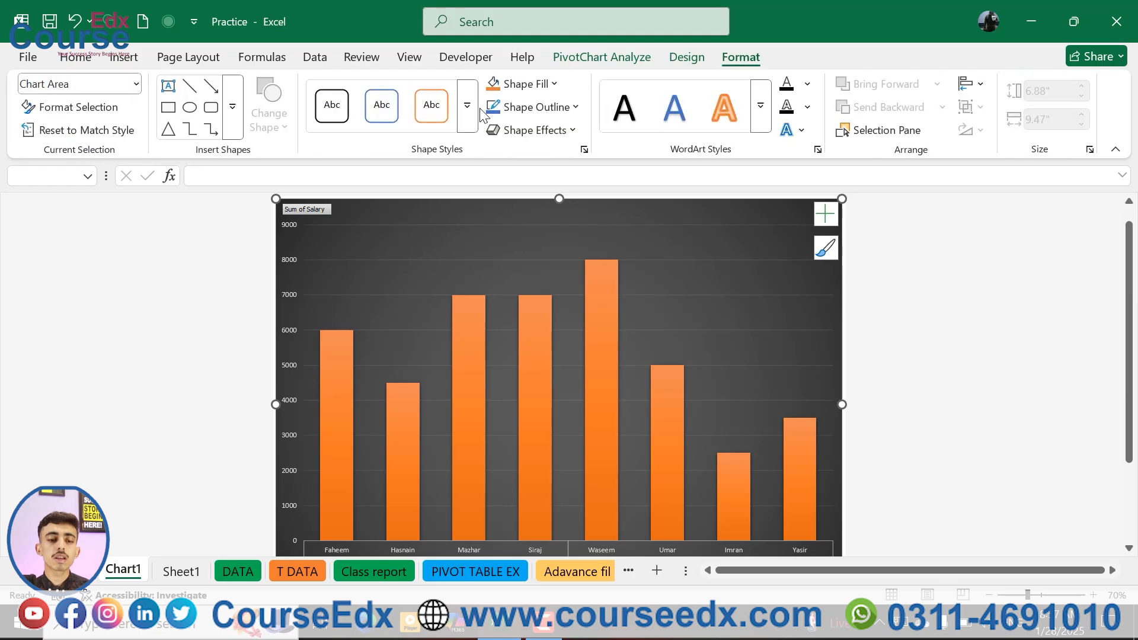
pyautogui.click(468, 110)
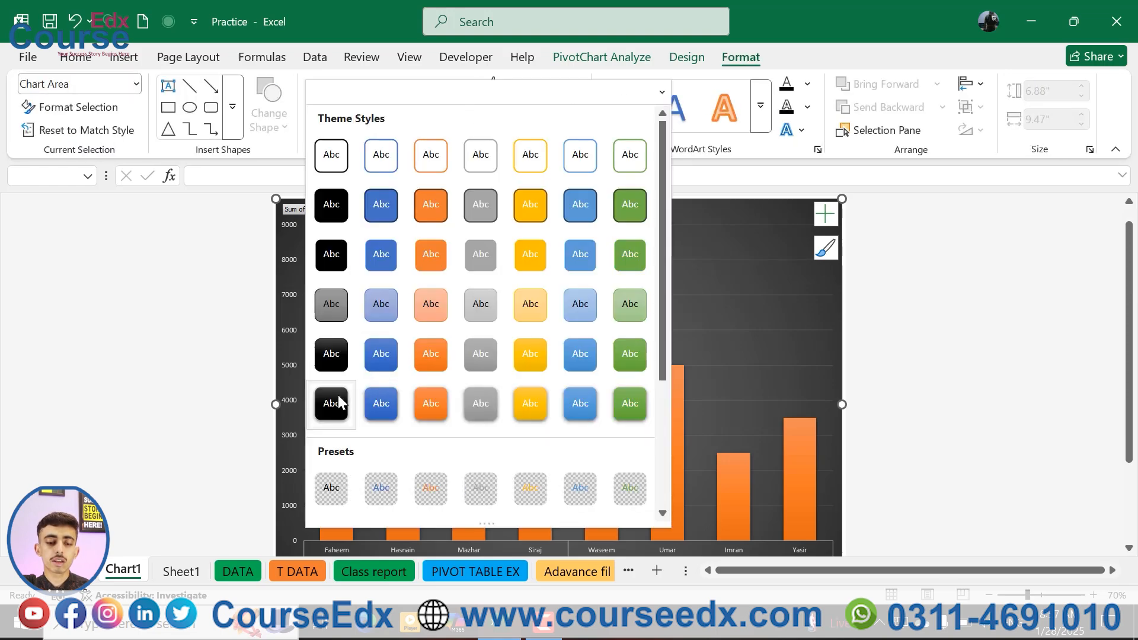
pyautogui.click(338, 397)
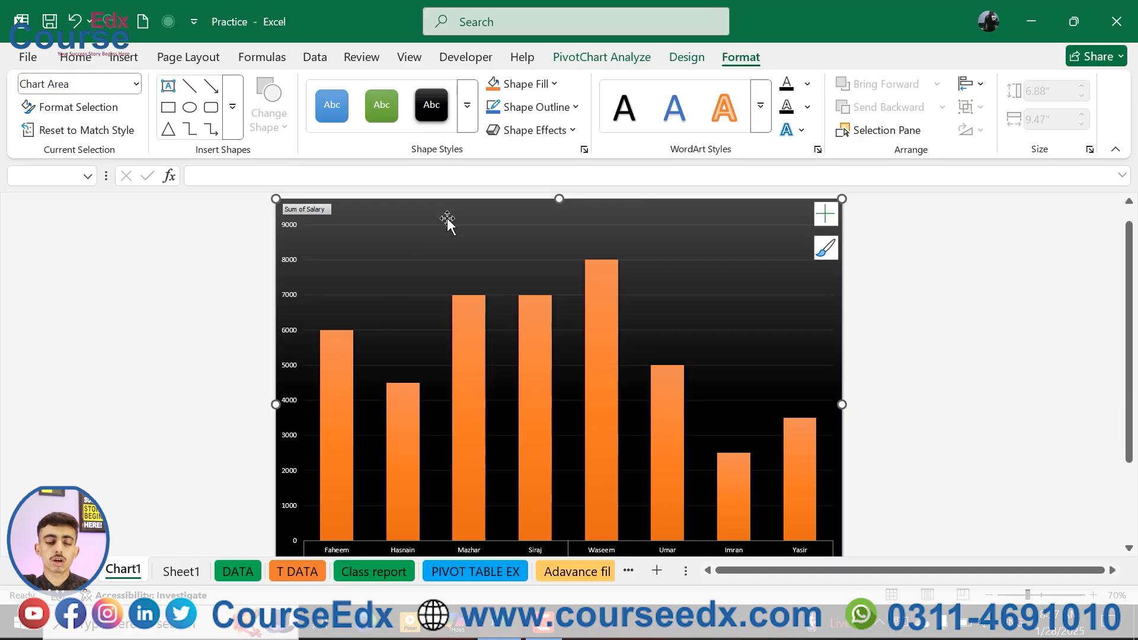
pyautogui.click(521, 90)
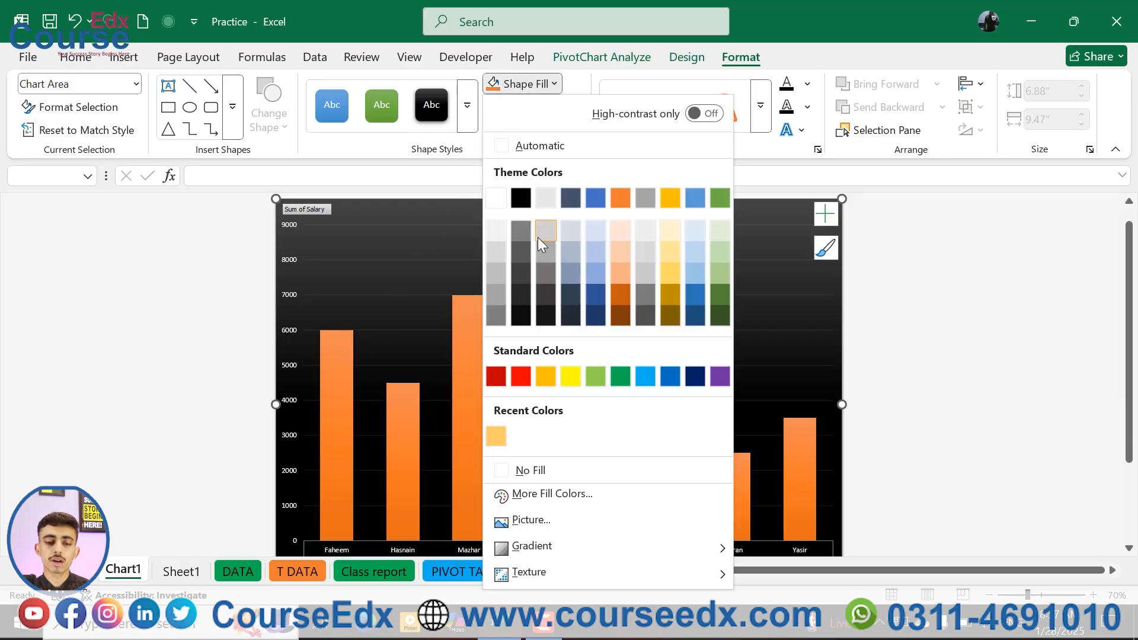
pyautogui.click(521, 198)
# Fill the chart area with the QR code picture from the Downloads folder, and undo the picture fill
pyautogui.click(514, 88)
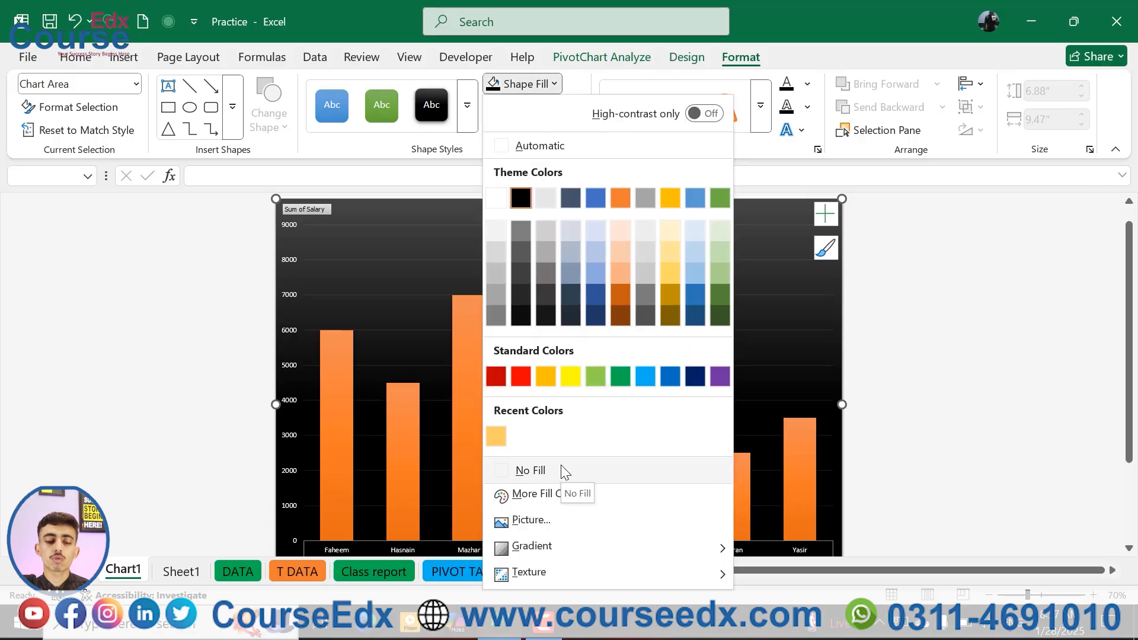
pyautogui.click(557, 516)
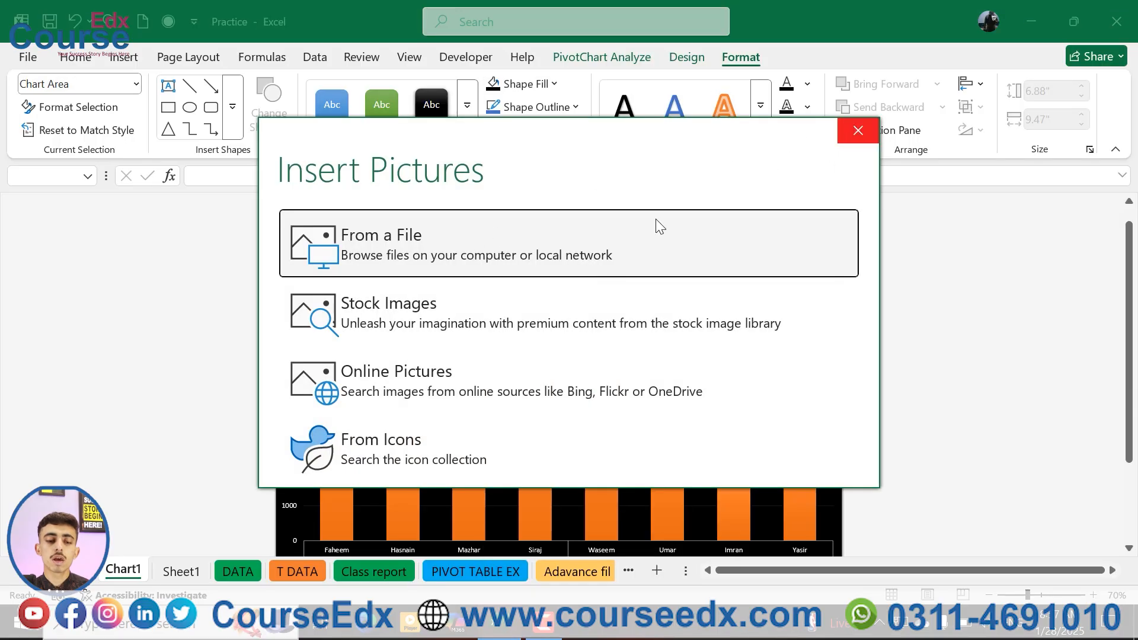
pyautogui.click(433, 269)
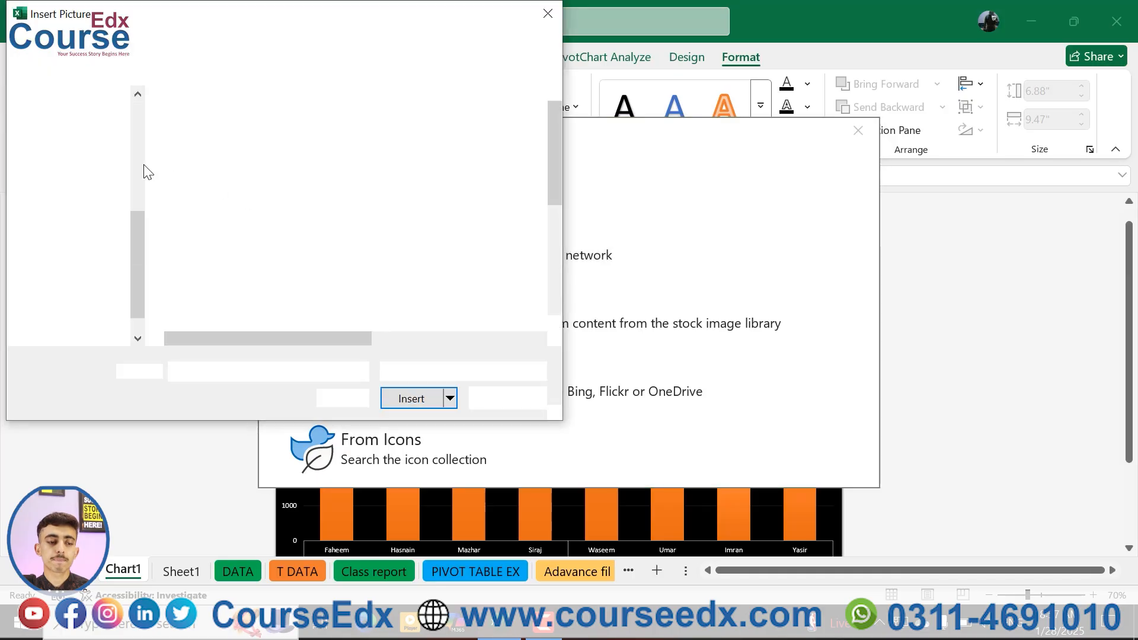
pyautogui.click(83, 217)
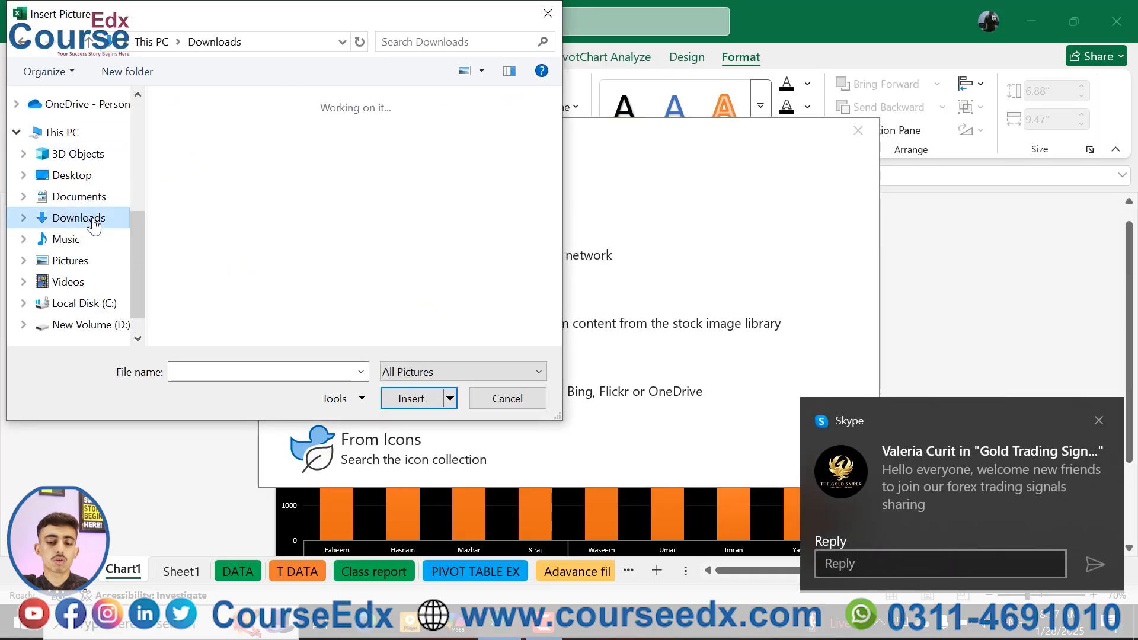
pyautogui.doubleClick(282, 189)
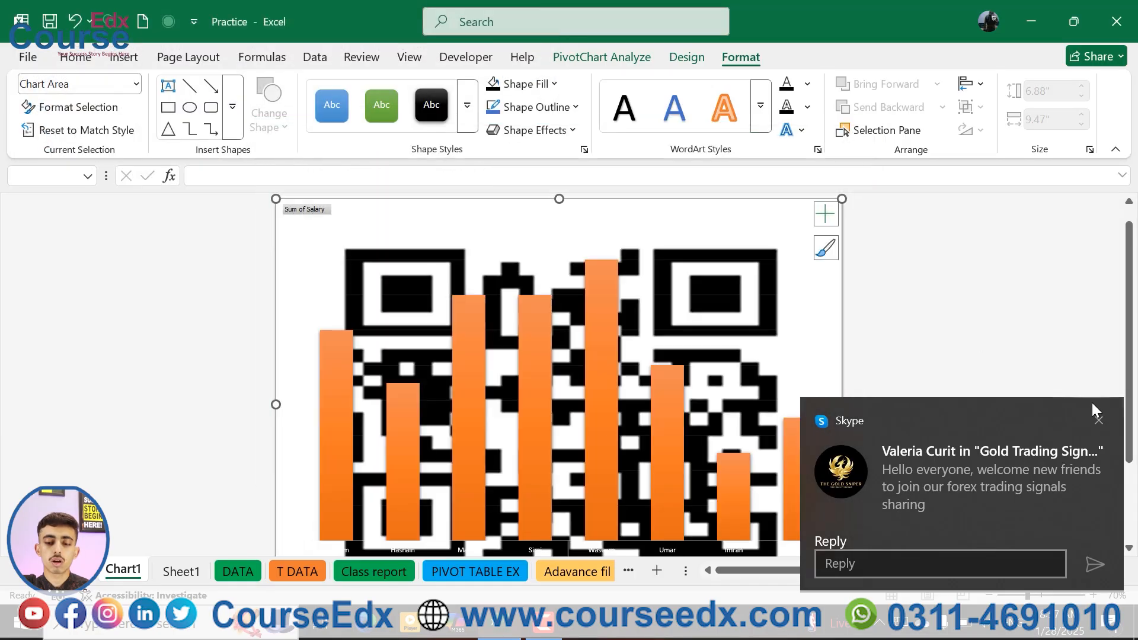
pyautogui.click(1099, 418)
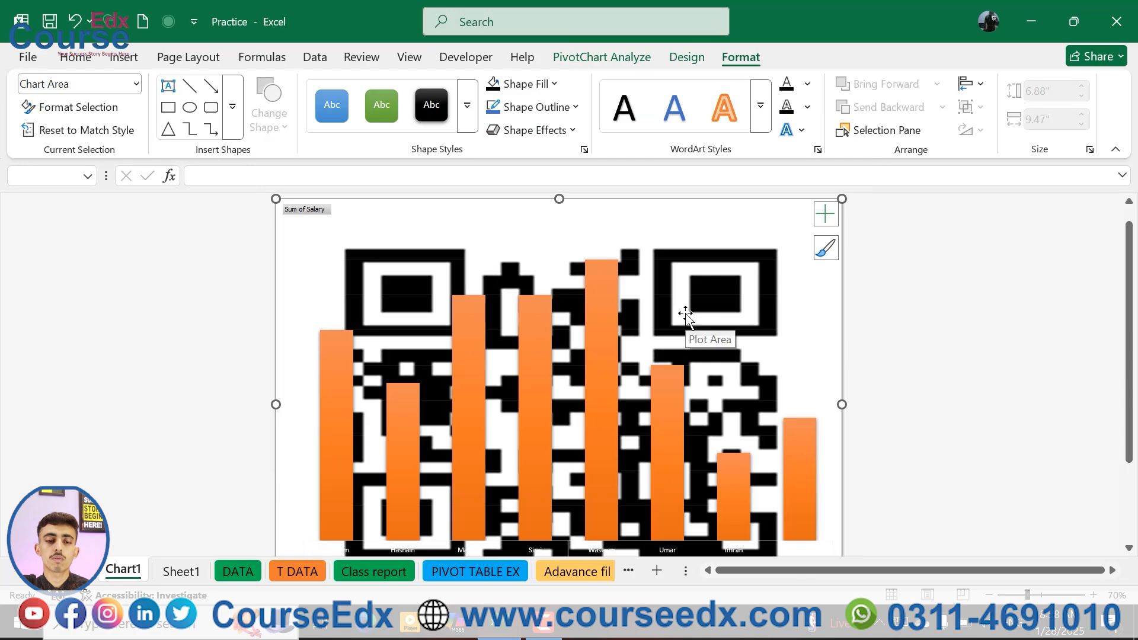
pyautogui.hotkey('ctrl', 'z')
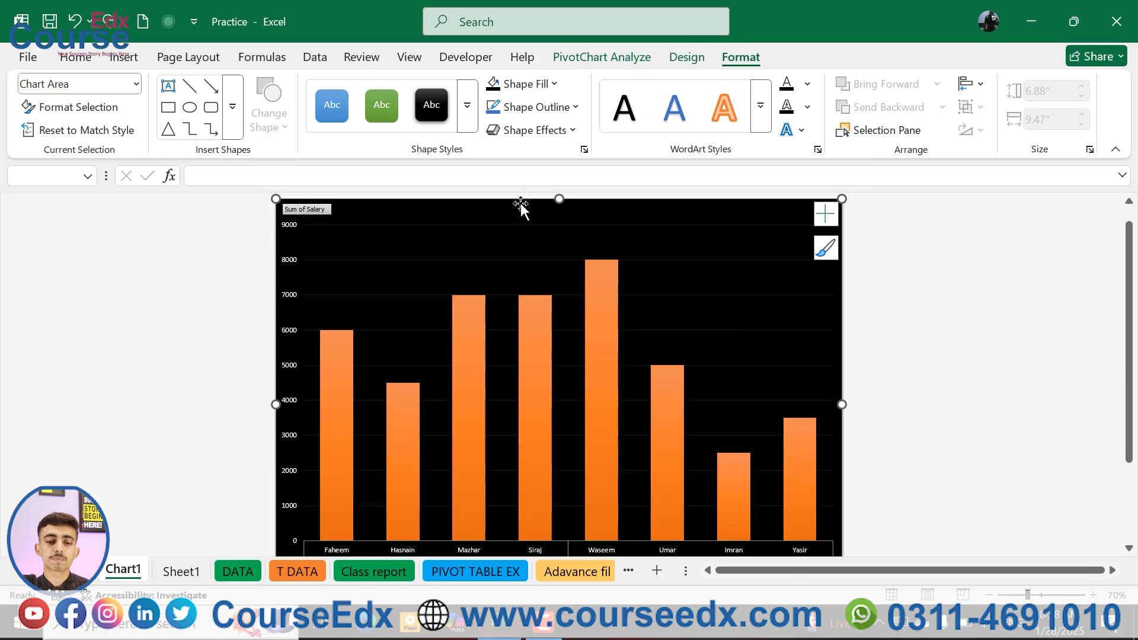
# Examine the gradient and texture fill options for the chart area, previewing a wood texture without applying it
pyautogui.click(552, 83)
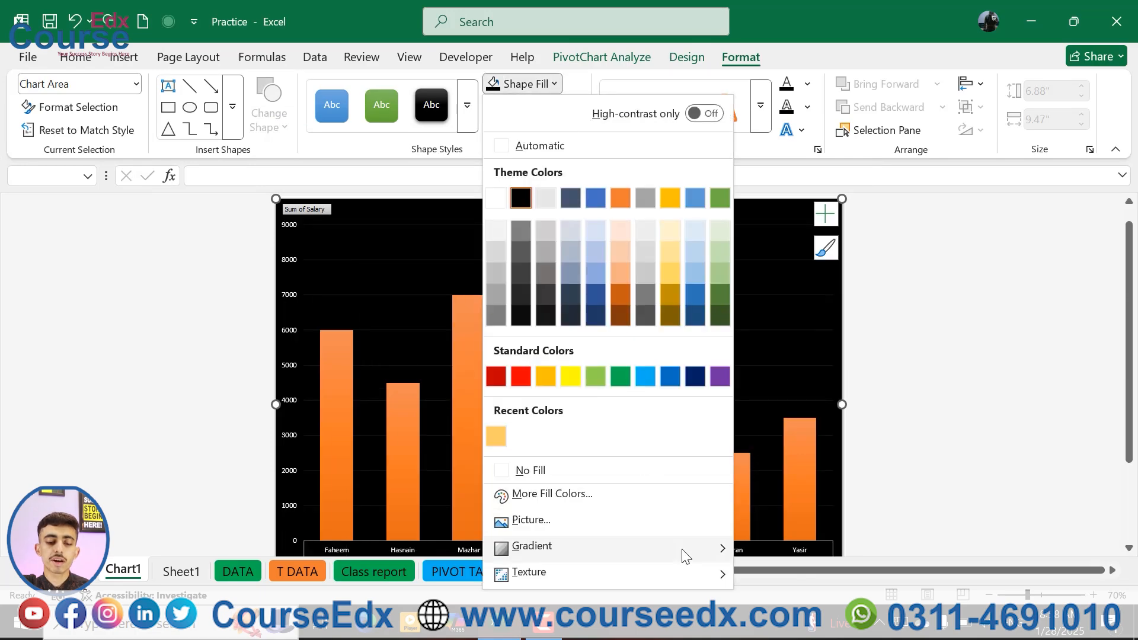
pyautogui.moveTo(686, 556)
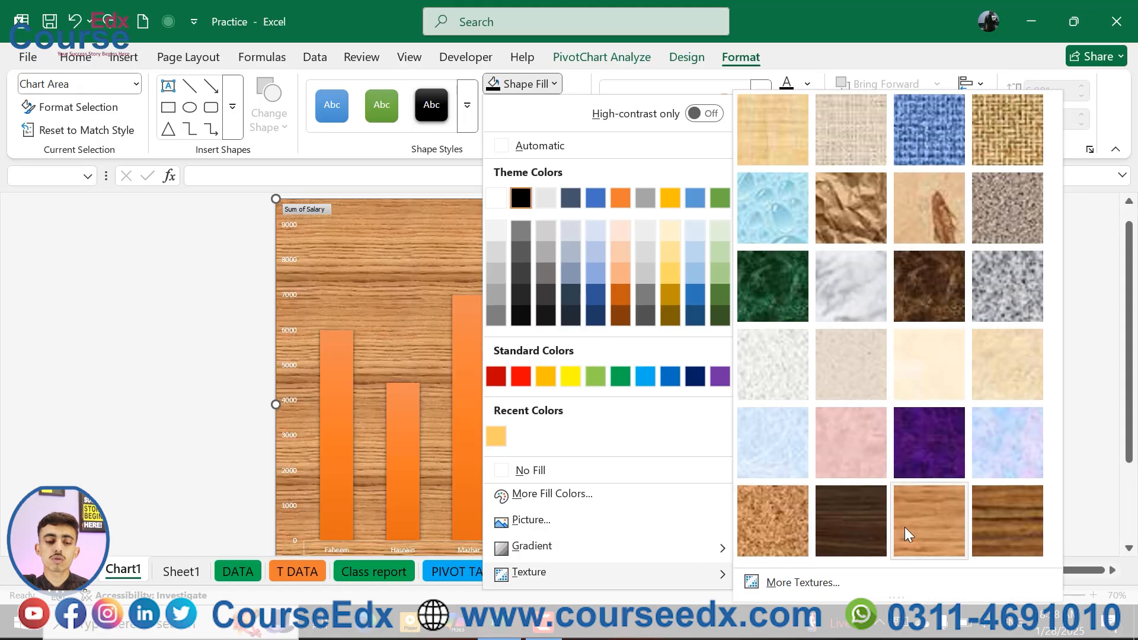
pyautogui.press('Escape')
pyautogui.press('Escape')
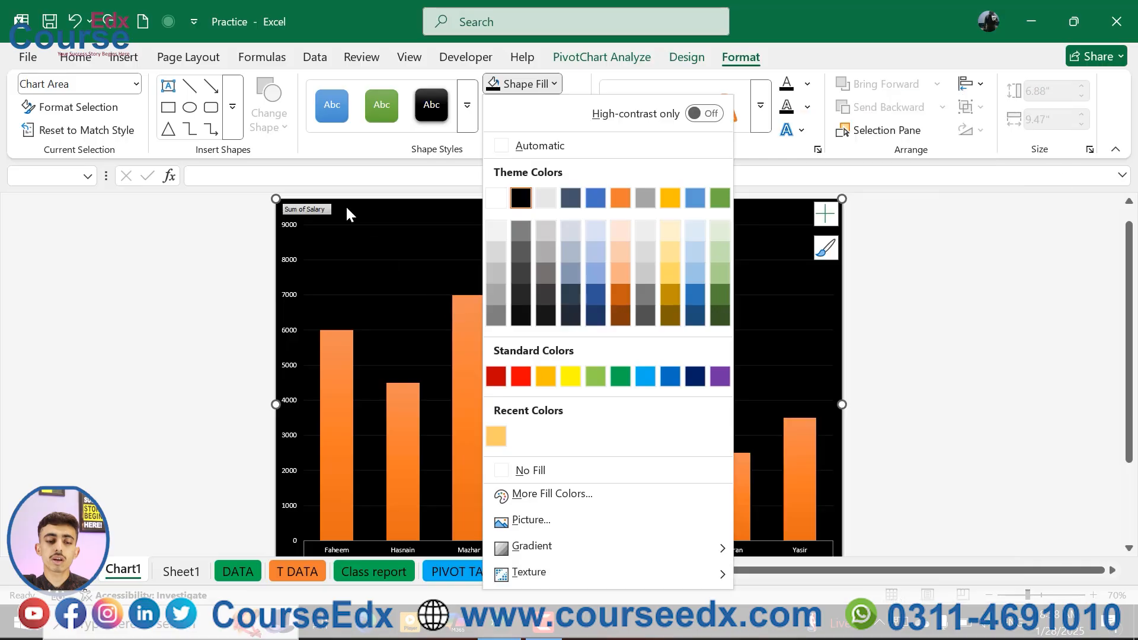
pyautogui.click(526, 108)
pyautogui.click(538, 83)
pyautogui.click(538, 84)
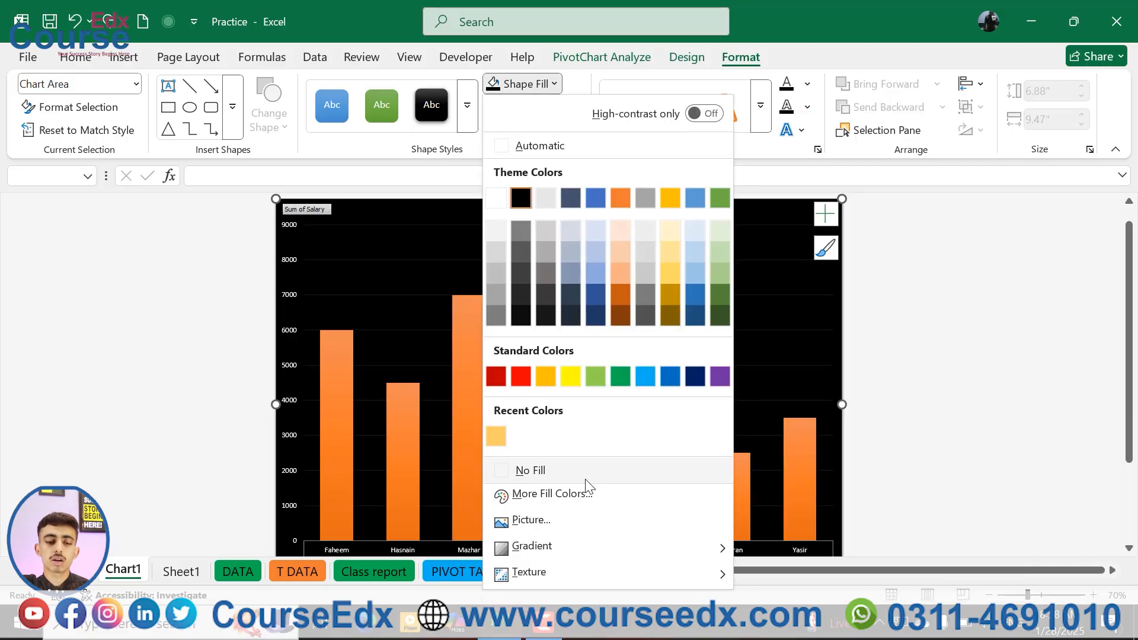
pyautogui.press('Escape')
# Give the chart area a red outline with a weight of 6 pt
pyautogui.click(547, 108)
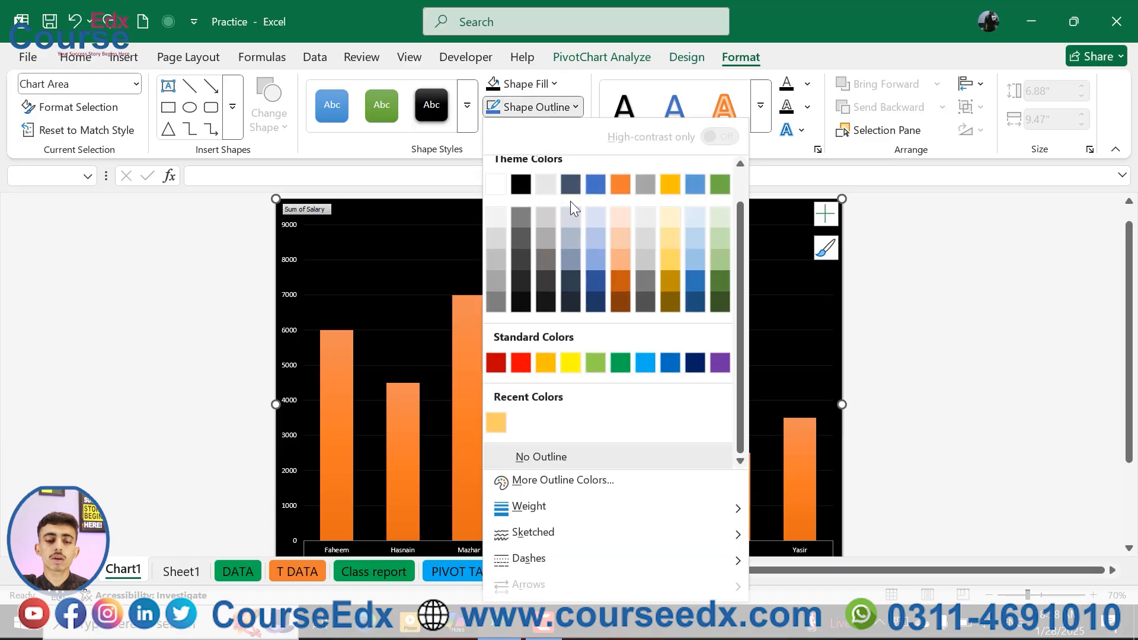
pyautogui.click(521, 364)
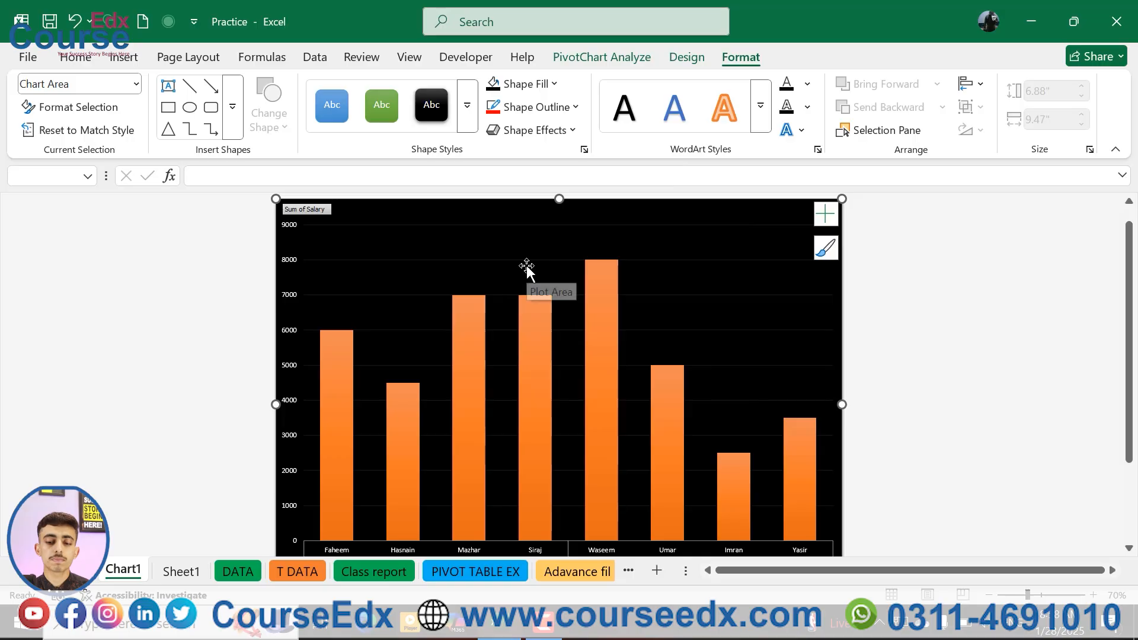
pyautogui.click(540, 107)
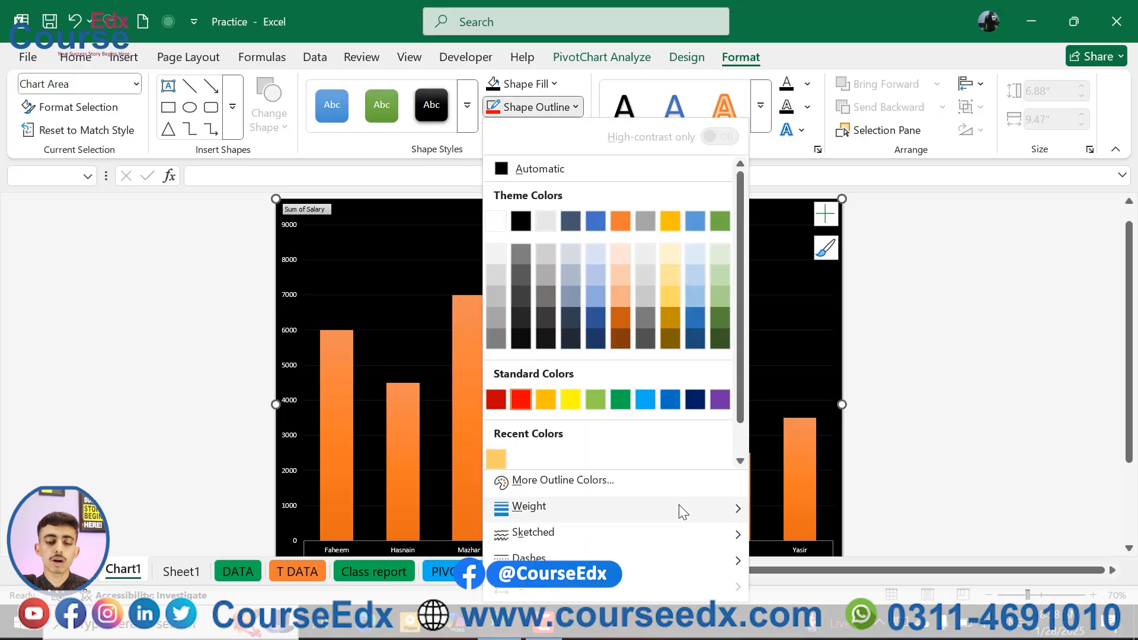
pyautogui.moveTo(680, 508)
pyautogui.click(827, 556)
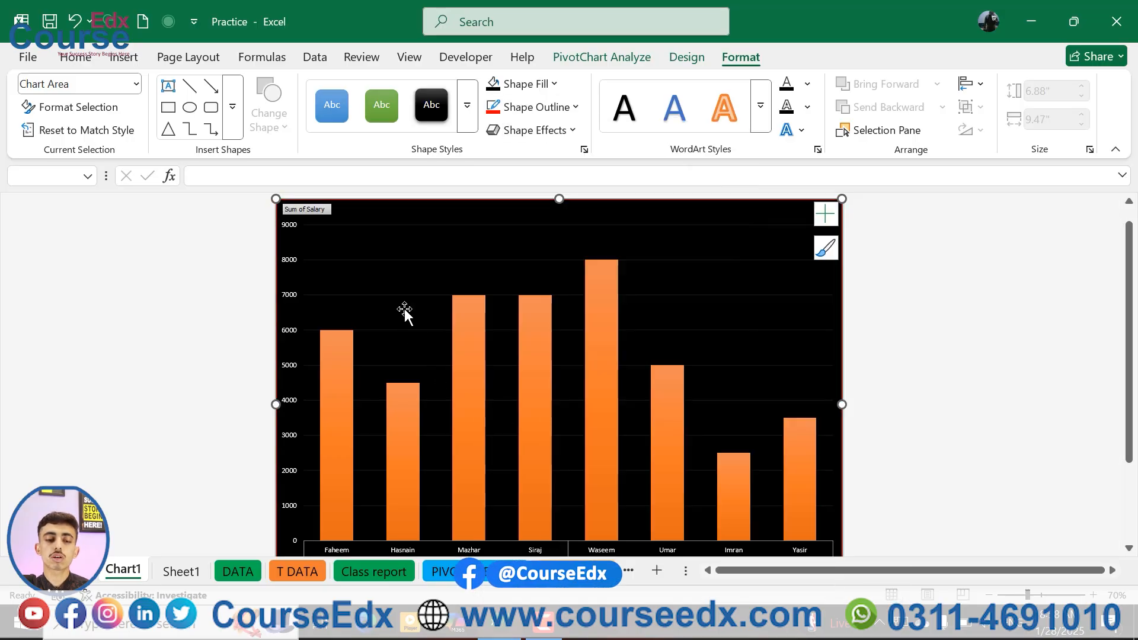
pyautogui.click(533, 108)
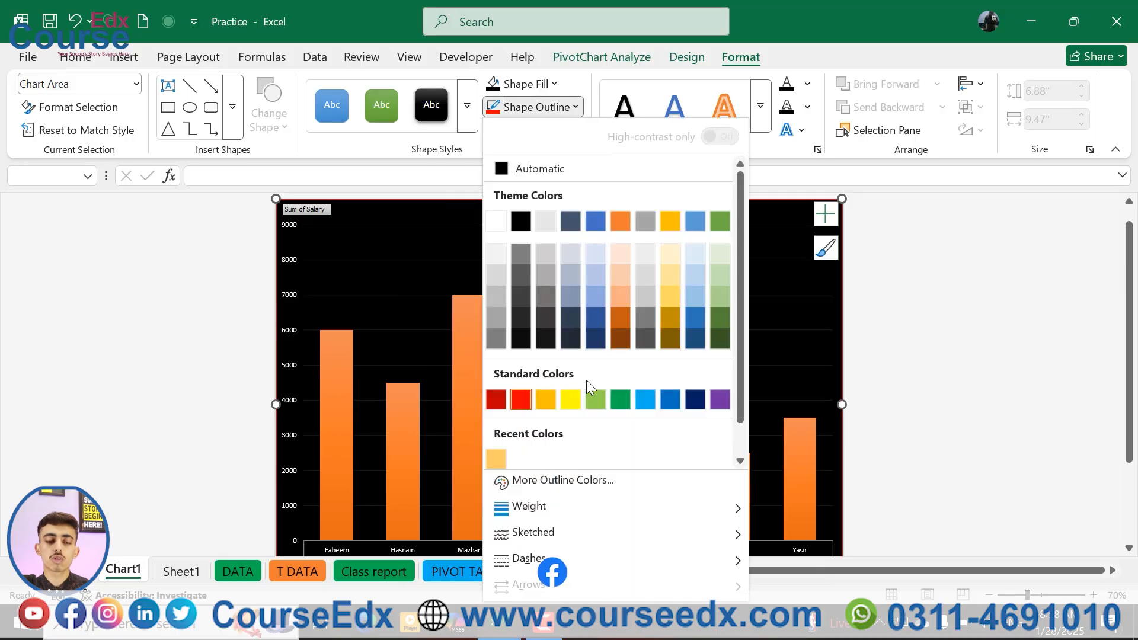
pyautogui.moveTo(647, 505)
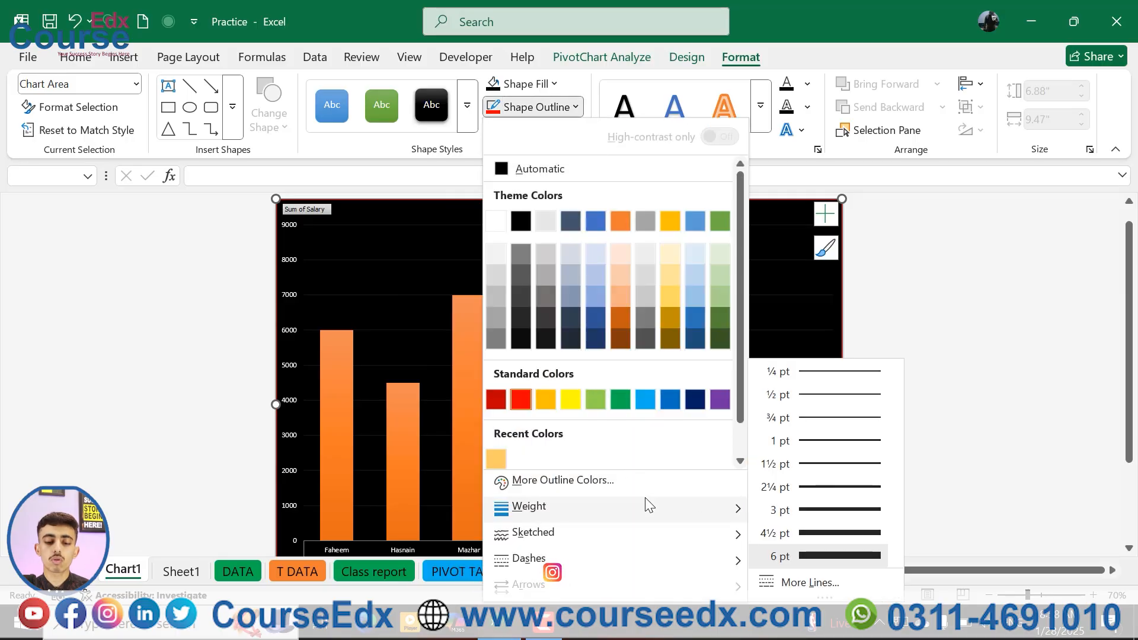
pyautogui.click(806, 557)
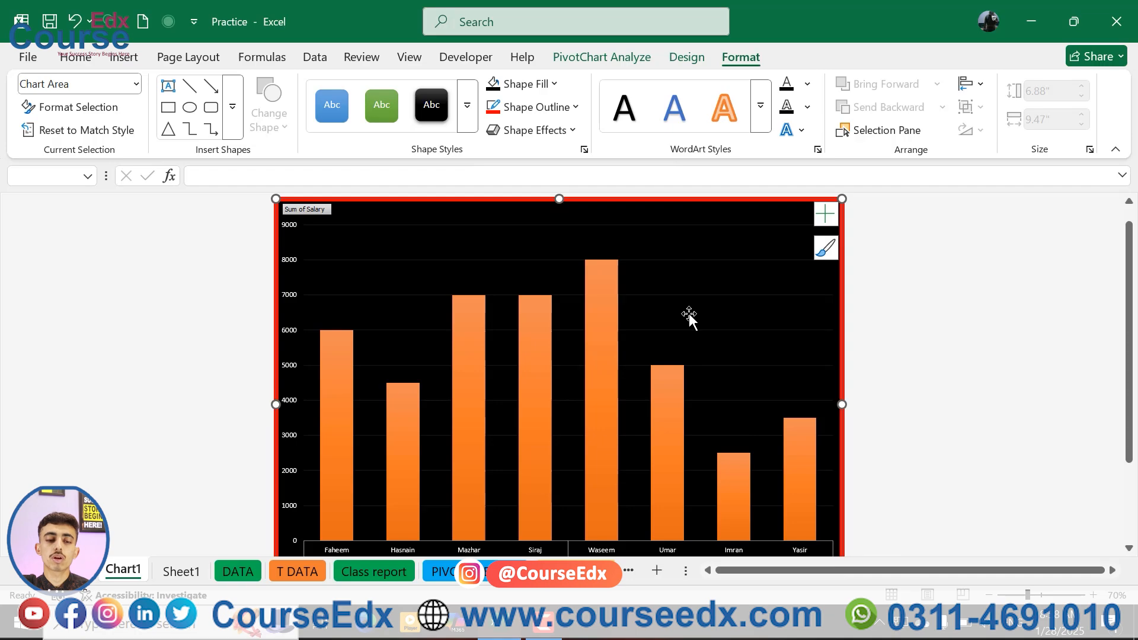
# Apply the wavy sketched style to the chart area's red outline, and undo it
pyautogui.click(534, 106)
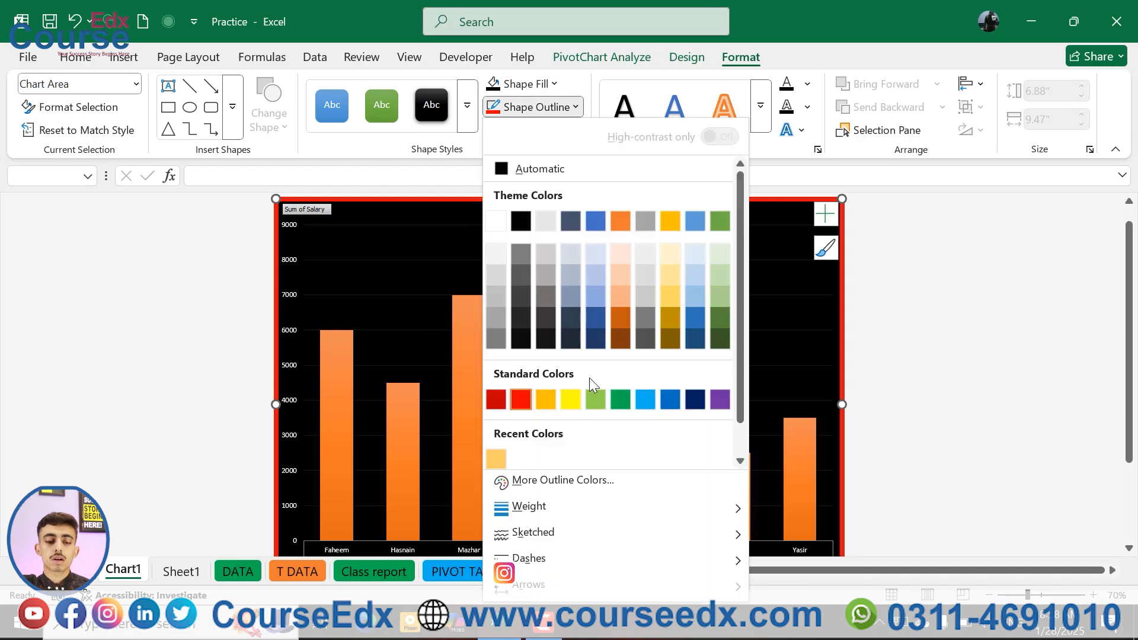
pyautogui.moveTo(668, 524)
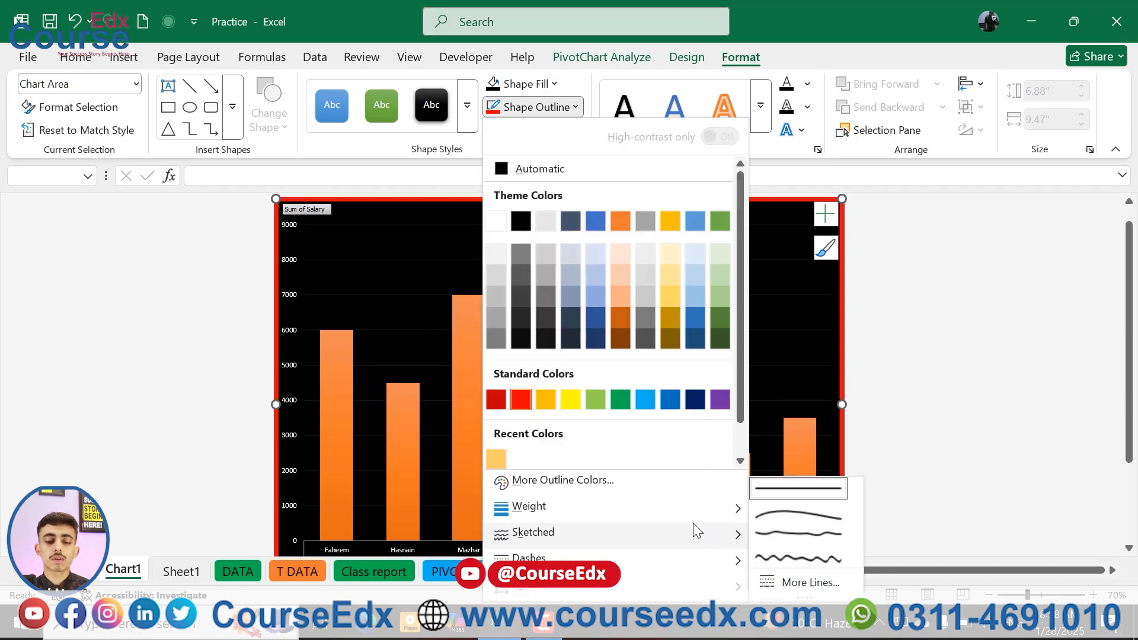
pyautogui.click(797, 560)
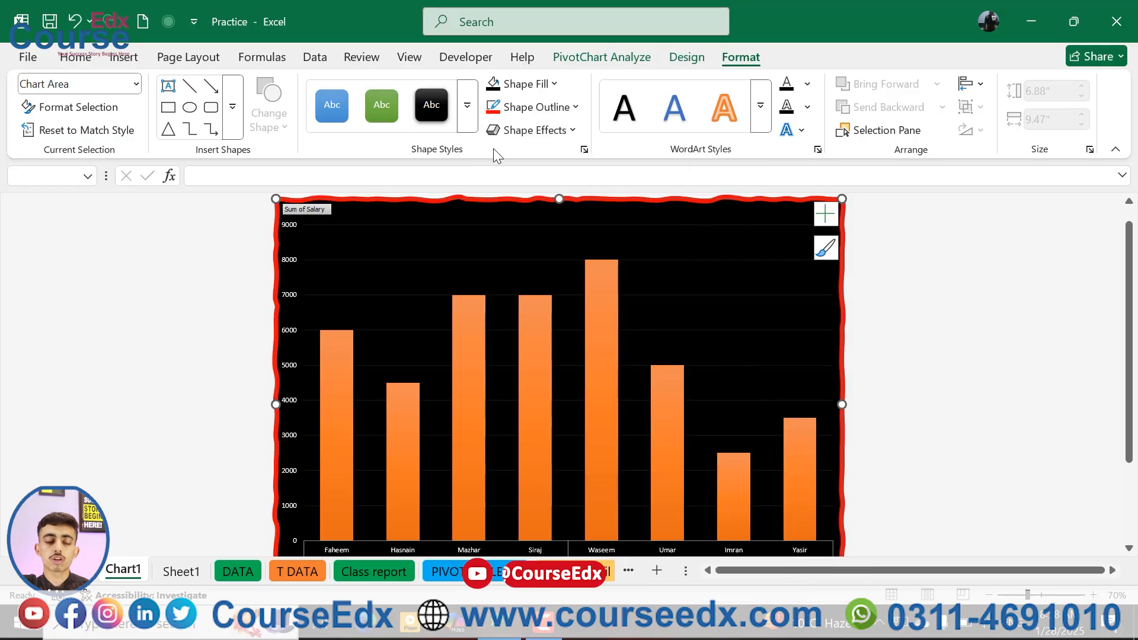
pyautogui.hotkey('ctrl', 'z')
# Preview the dash-dot style on the chart area's outline and check the dash and arrow options without applying any
pyautogui.doubleClick(540, 104)
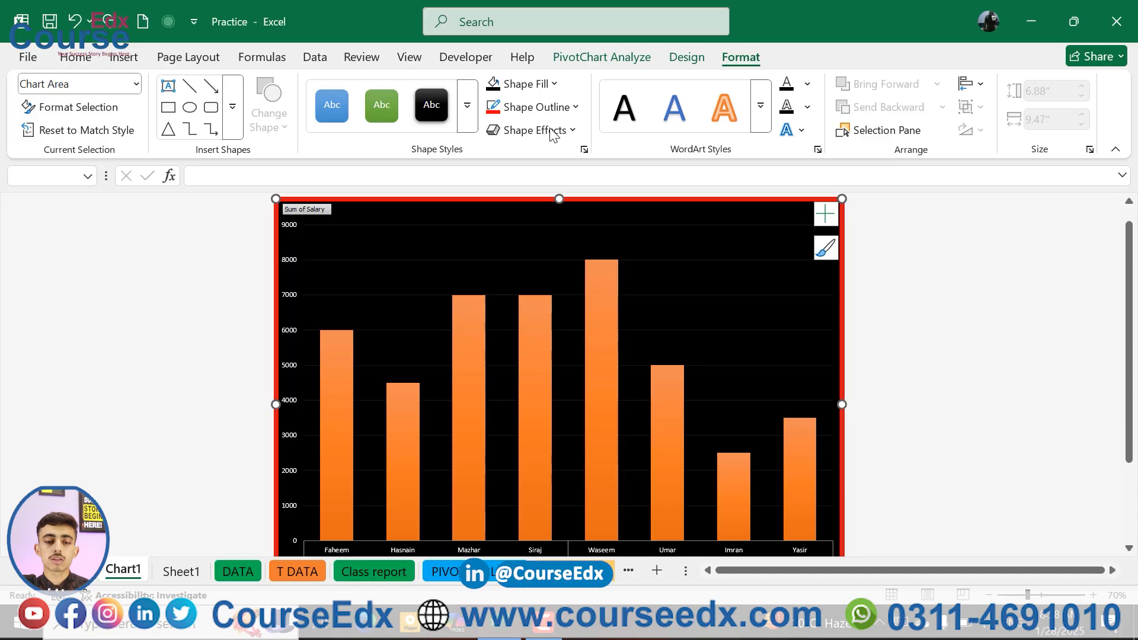
pyautogui.click(542, 107)
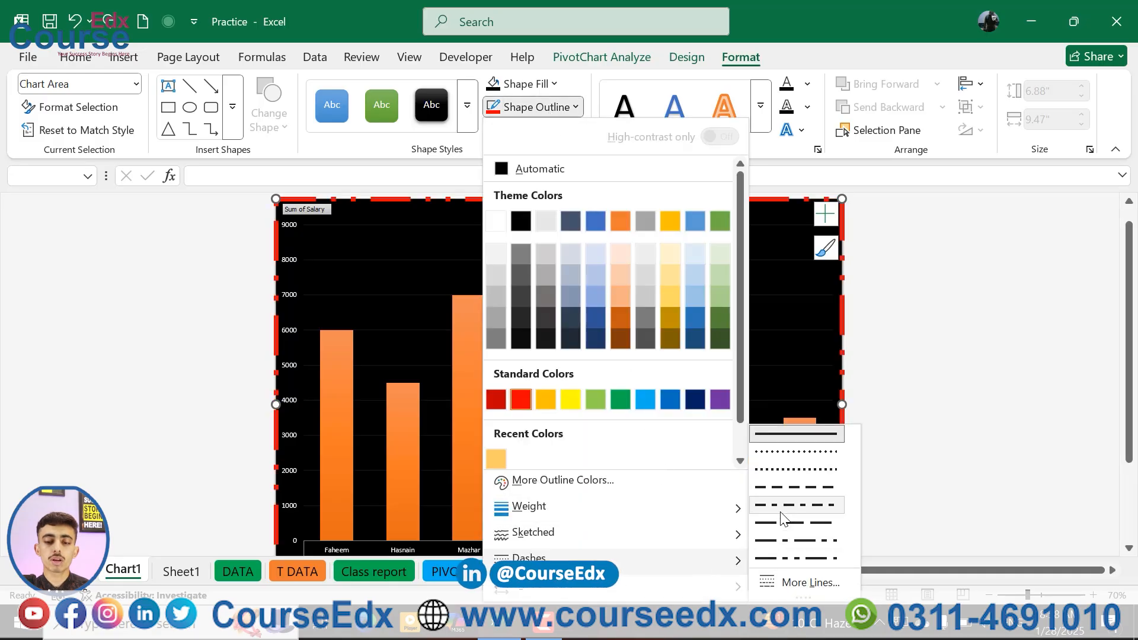
pyautogui.click(414, 221)
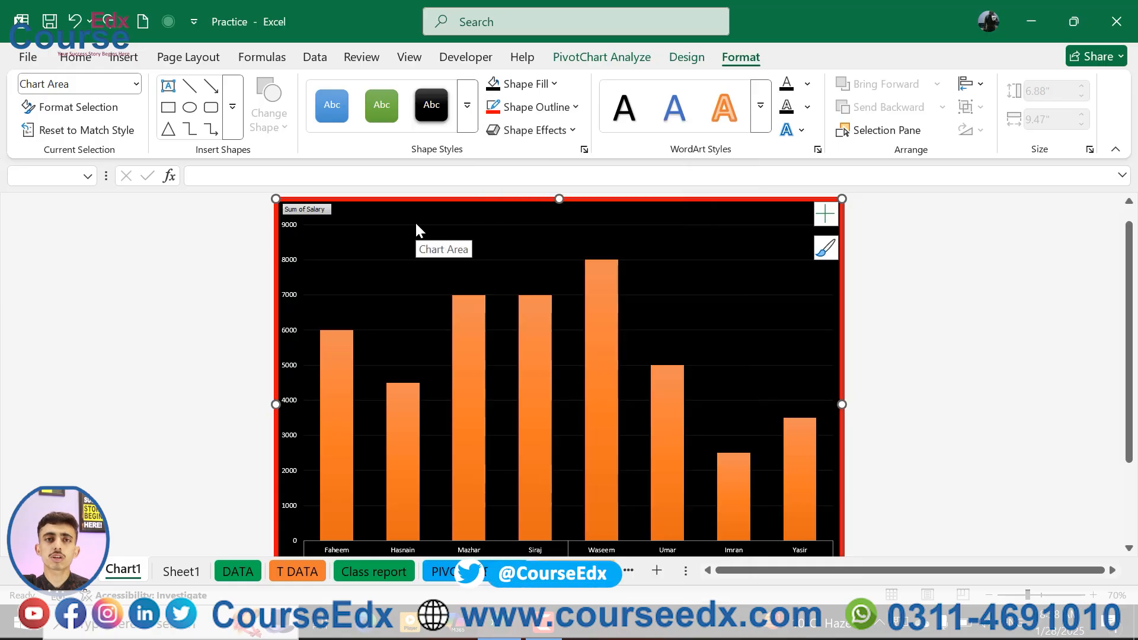
pyautogui.click(536, 107)
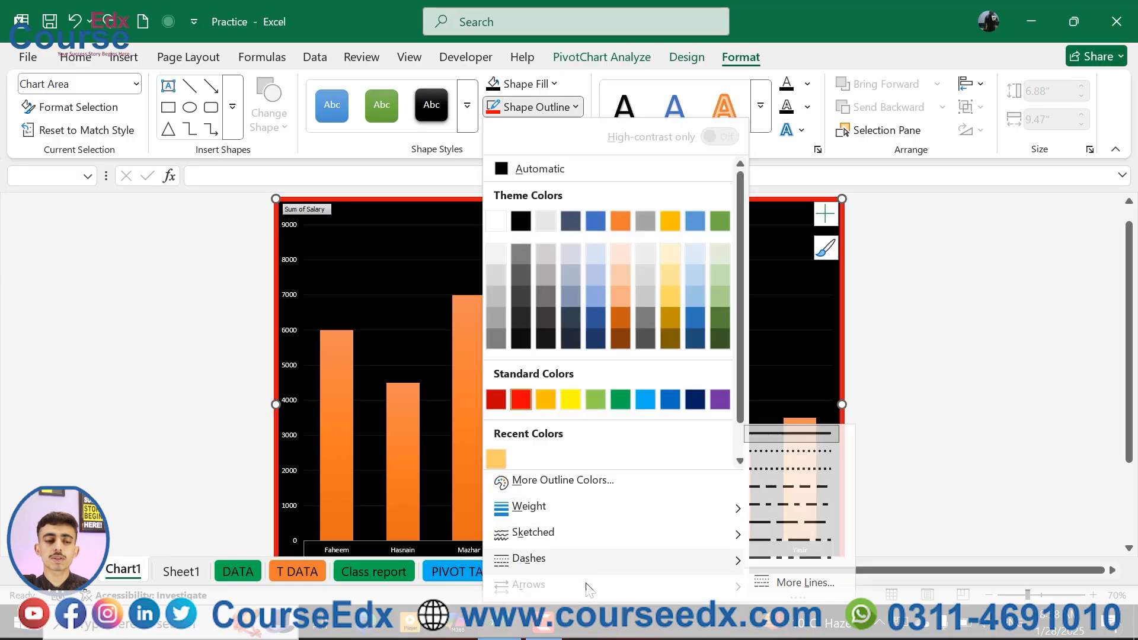
# Draw a diagonal line in the empty space beside the chart, check its outline options, and remove it
pyautogui.click(195, 87)
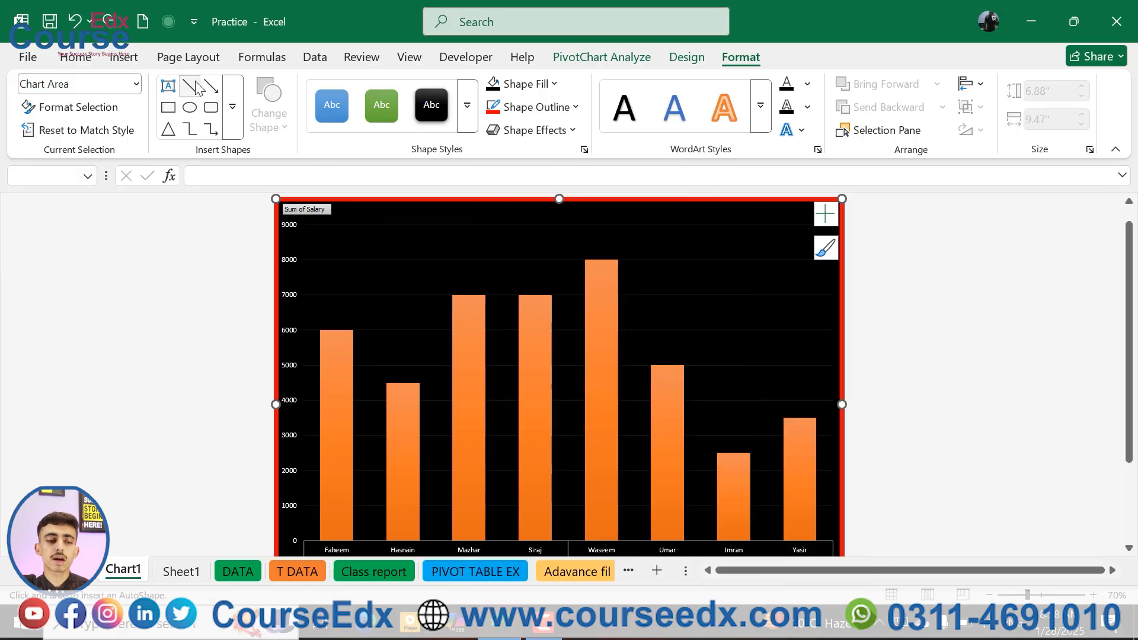
pyautogui.moveTo(113, 376); pyautogui.dragTo(245, 235)
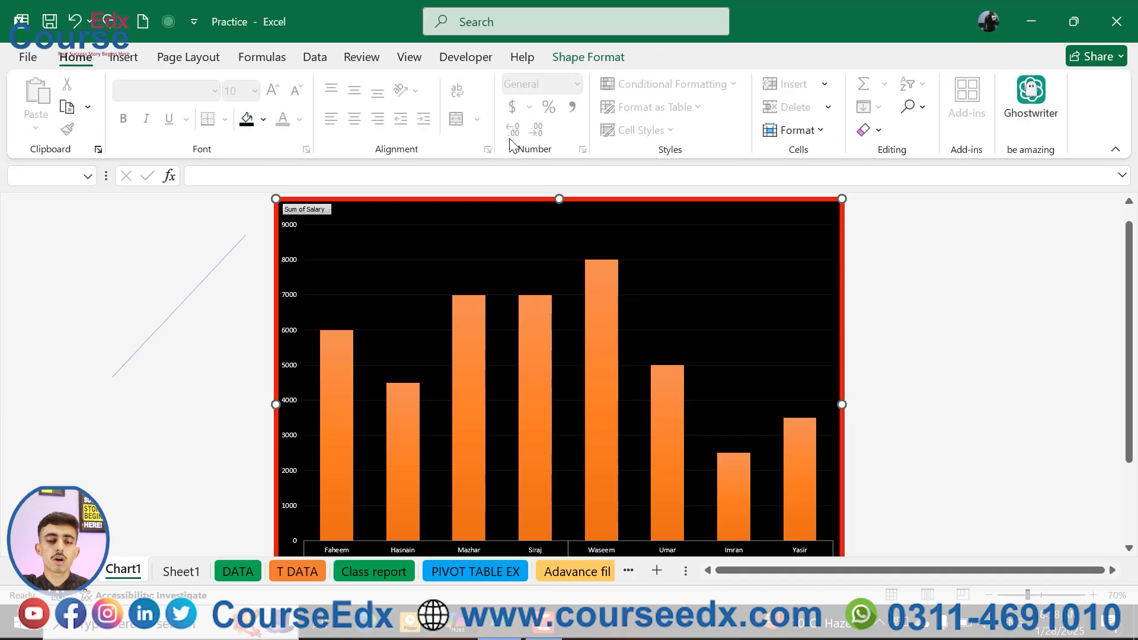
pyautogui.click(601, 58)
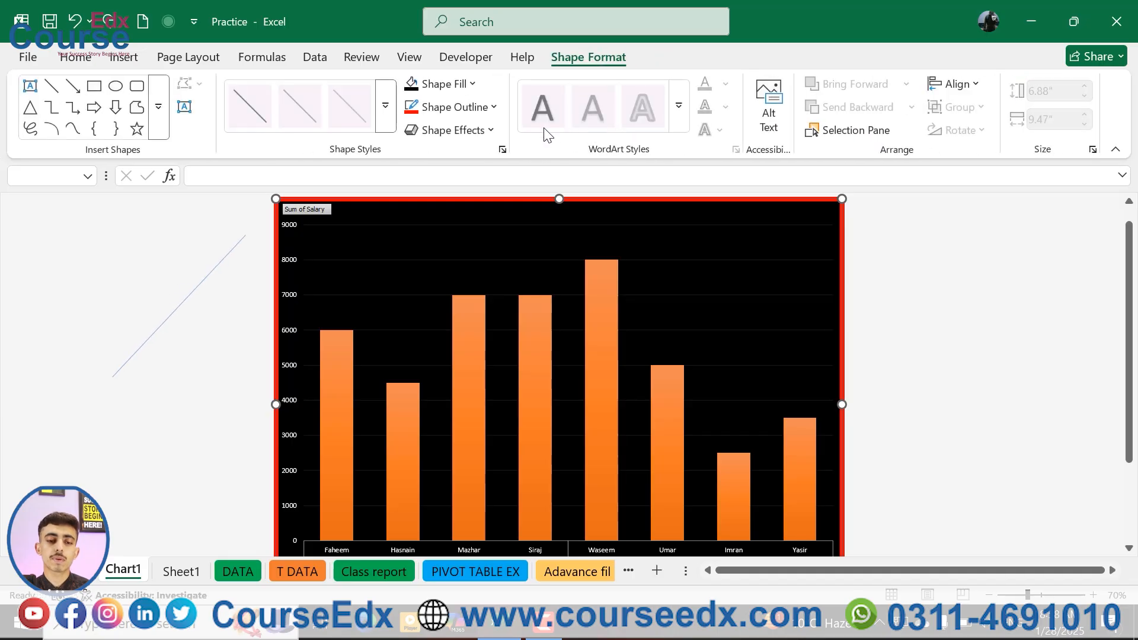
pyautogui.click(467, 110)
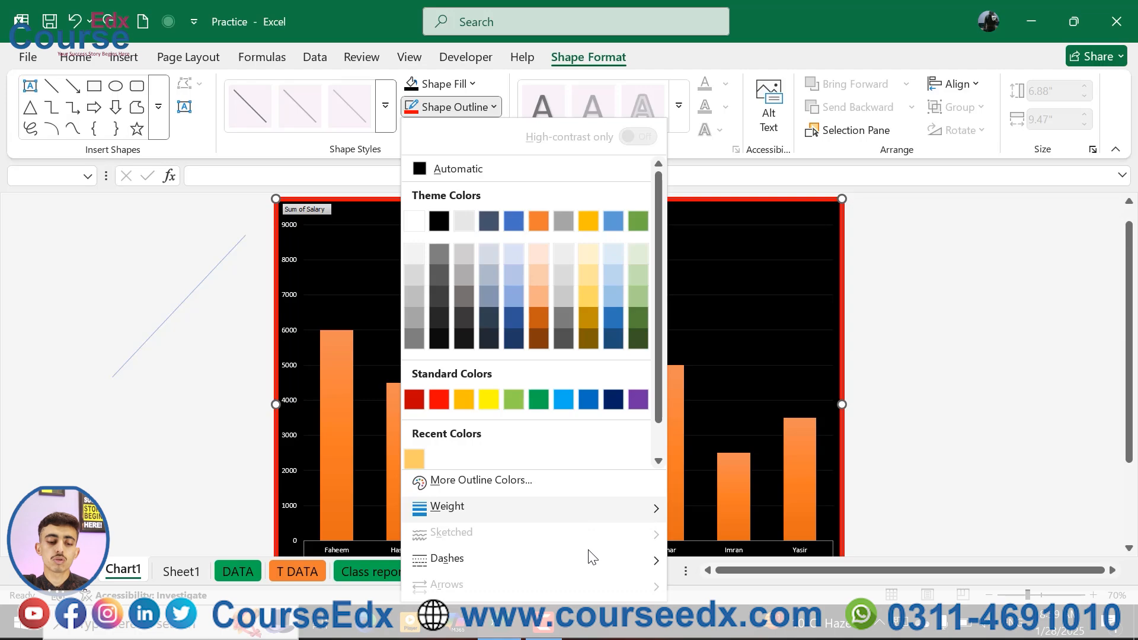
pyautogui.click(193, 295)
pyautogui.click(193, 290)
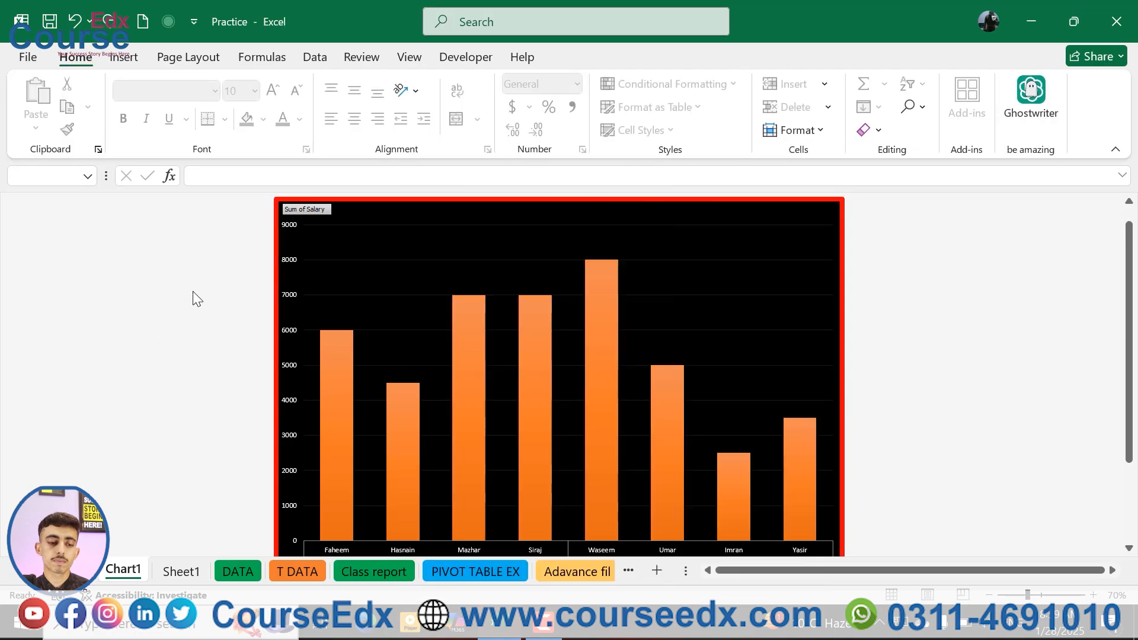
# Draw a diagonal line about 1.6" high and 3.08" wide inside the chart, above the second to fourth columns
pyautogui.click(115, 61)
pyautogui.click(437, 253)
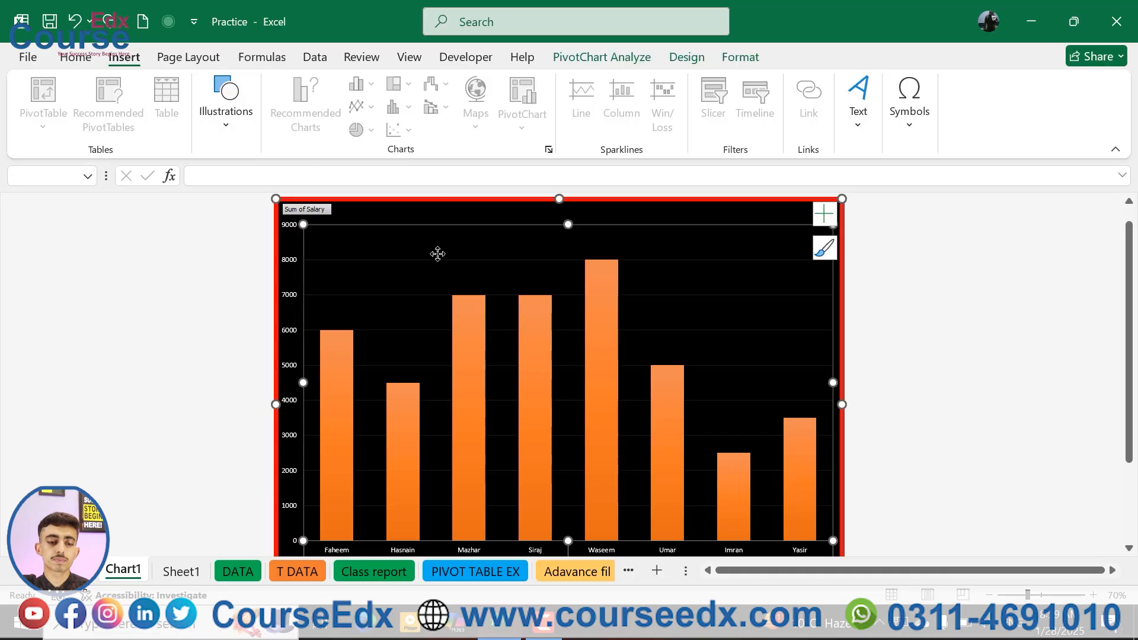
pyautogui.click(389, 204)
pyautogui.click(687, 55)
pyautogui.click(741, 57)
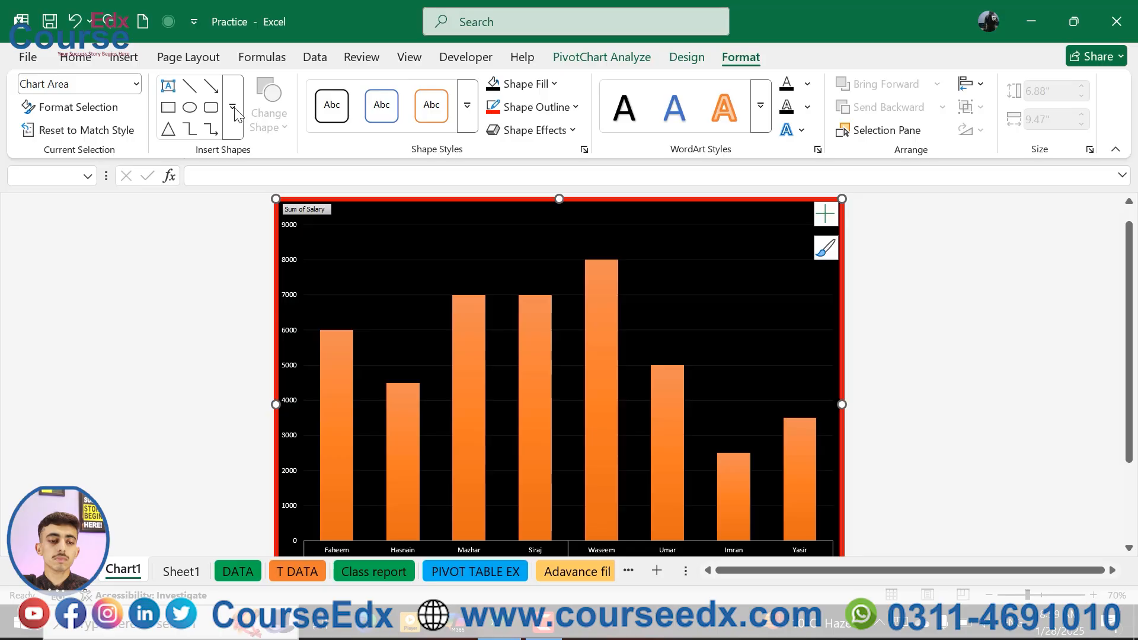
pyautogui.click(189, 86)
pyautogui.moveTo(371, 297); pyautogui.dragTo(554, 202)
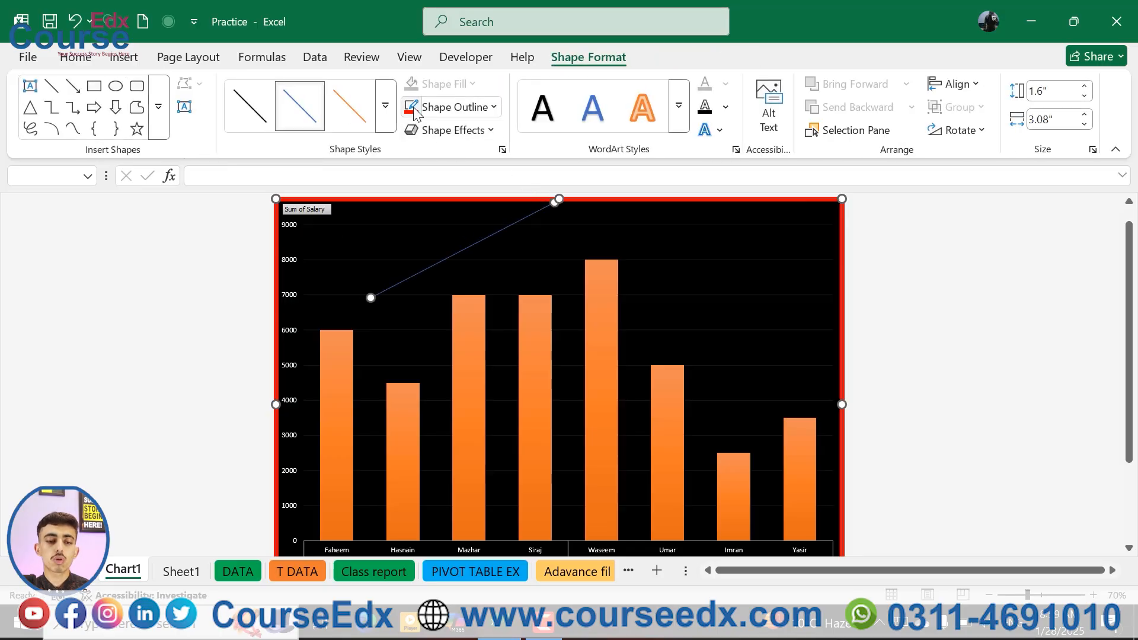
# Colour the diagonal line inside the chart white and give it a thicker line weight
pyautogui.click(449, 112)
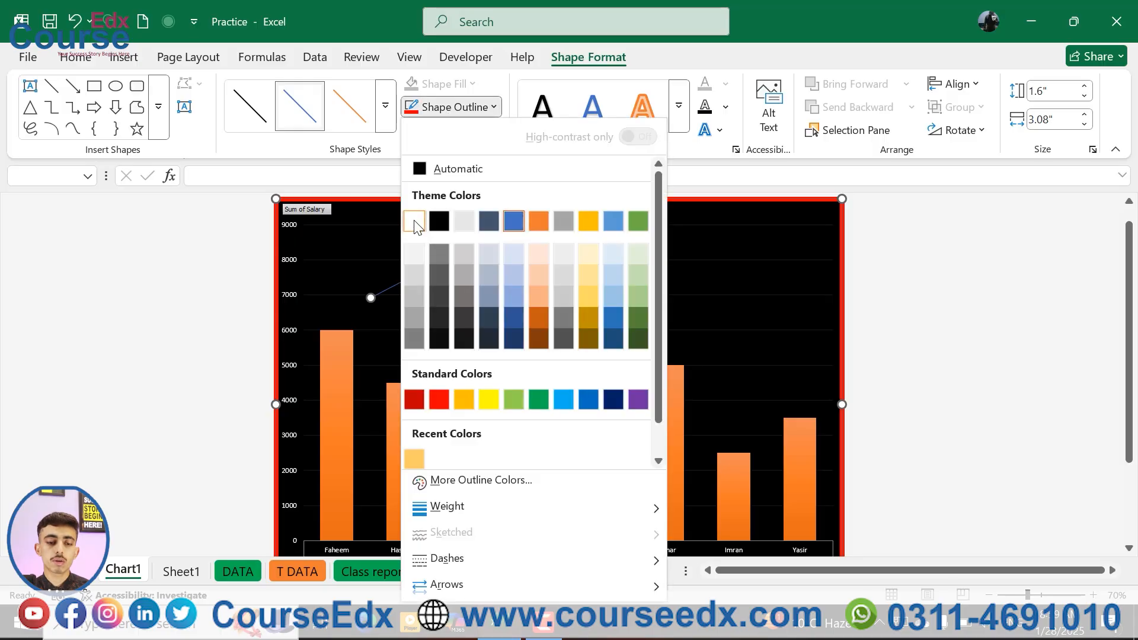
pyautogui.click(414, 221)
pyautogui.click(451, 107)
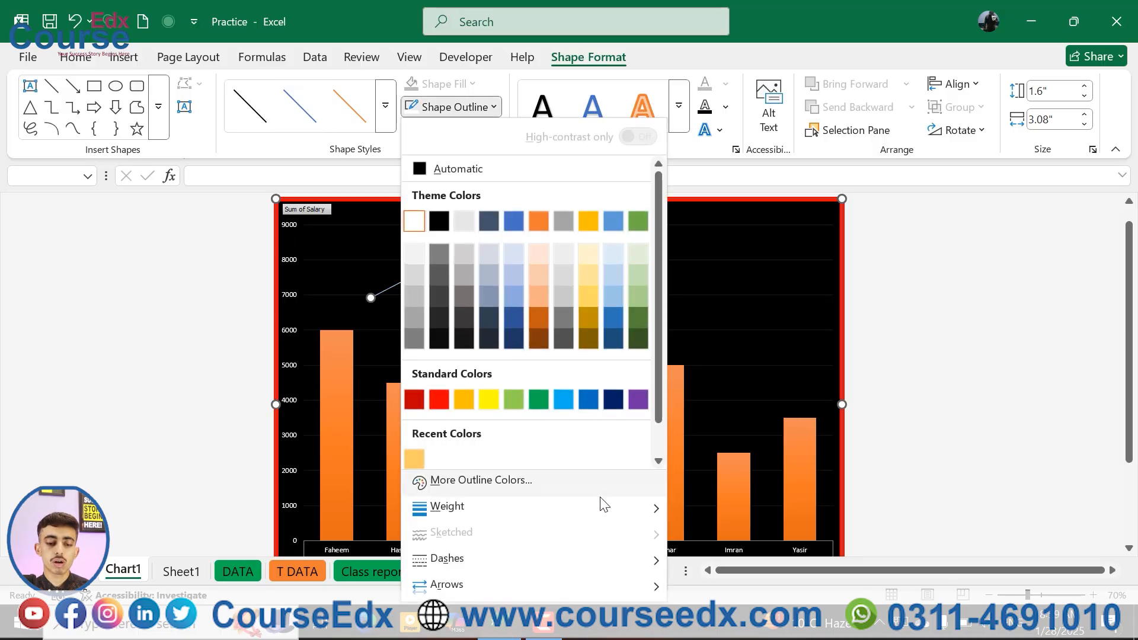
pyautogui.moveTo(607, 509)
pyautogui.click(729, 555)
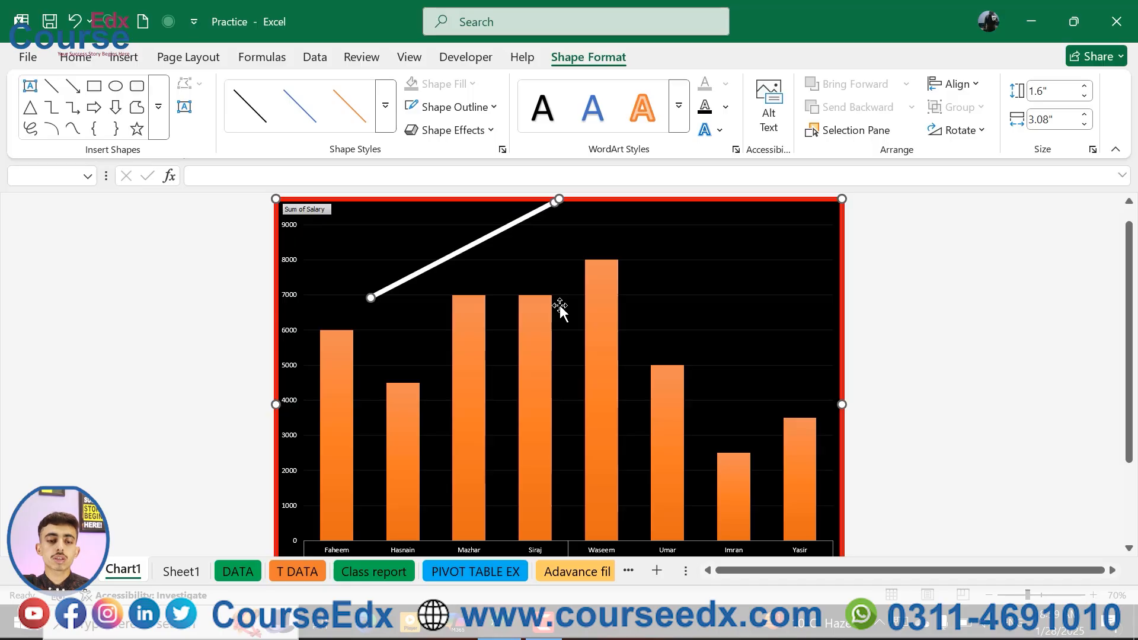
# Add solid arrowheads to both ends of the white diagonal line
pyautogui.click(492, 107)
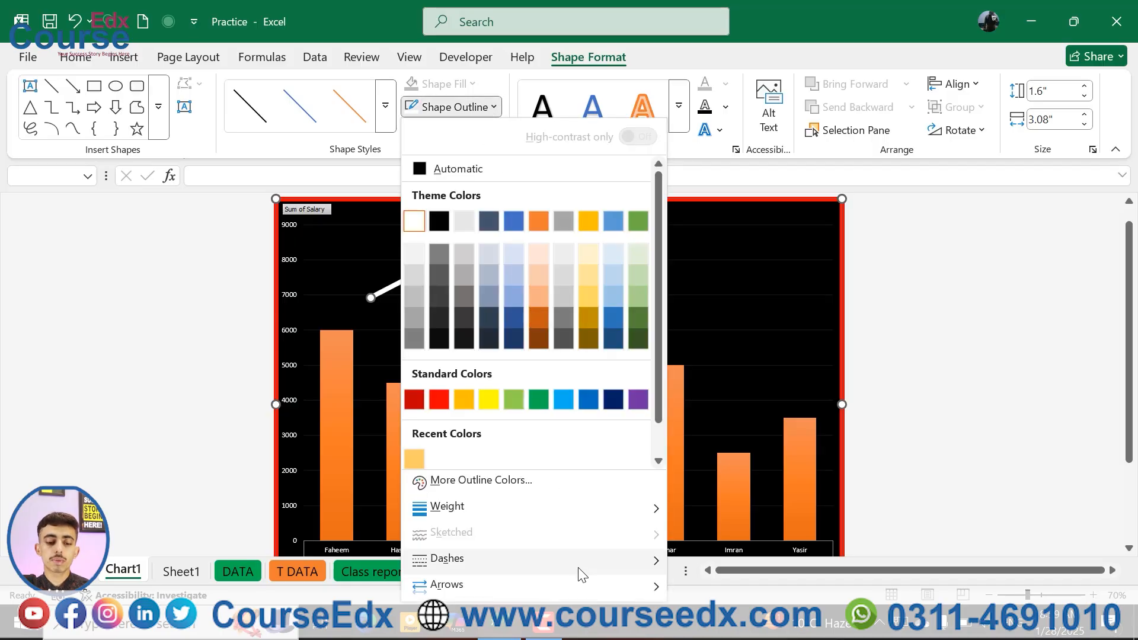
pyautogui.moveTo(594, 586)
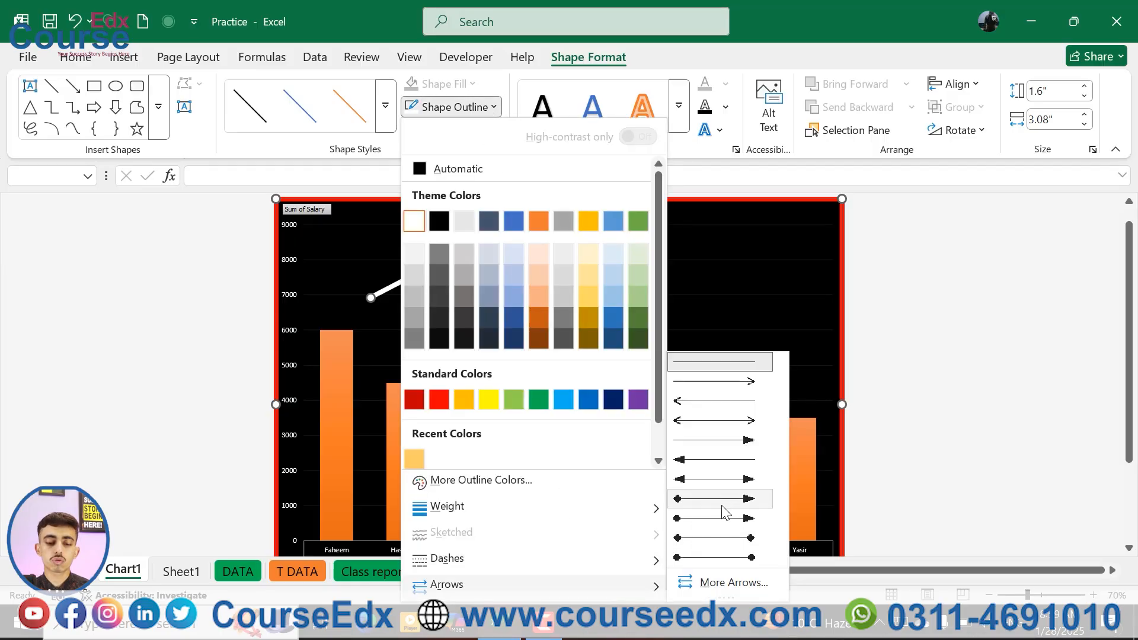
pyautogui.click(722, 479)
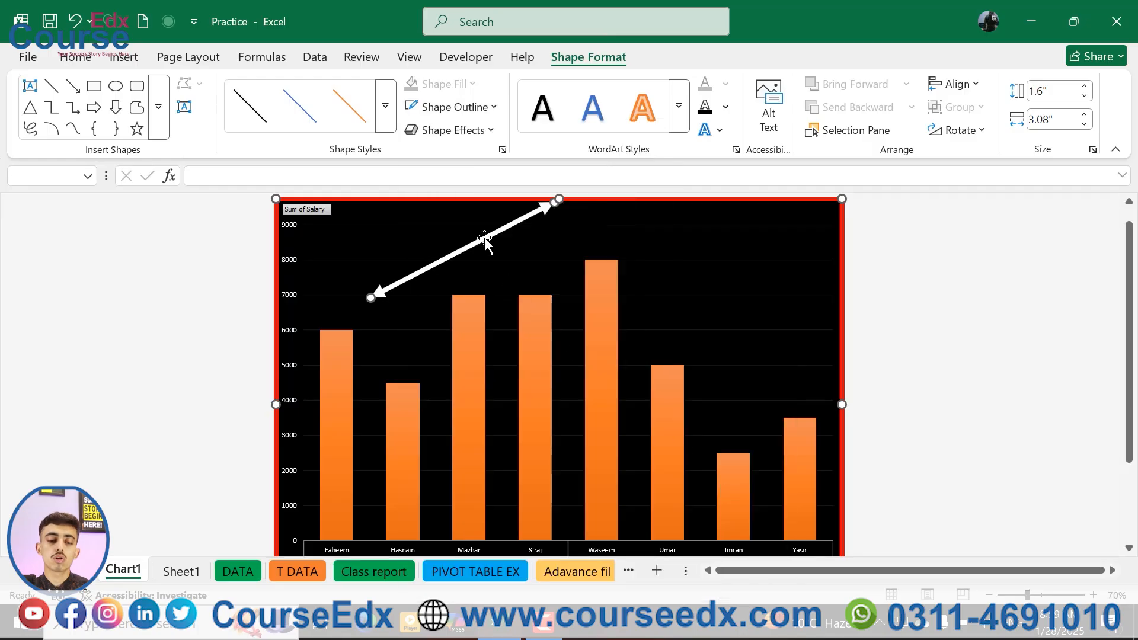
# Move the double-headed arrow slightly lower over the columns, and delete it
pyautogui.moveTo(485, 238); pyautogui.dragTo(495, 264)
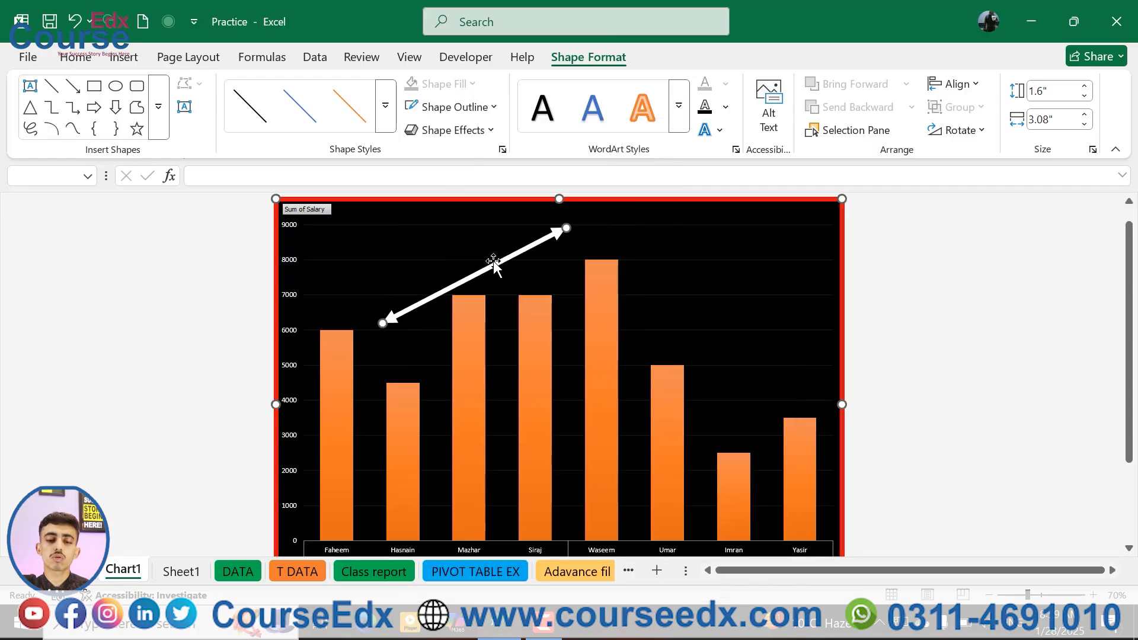
pyautogui.press('Delete')
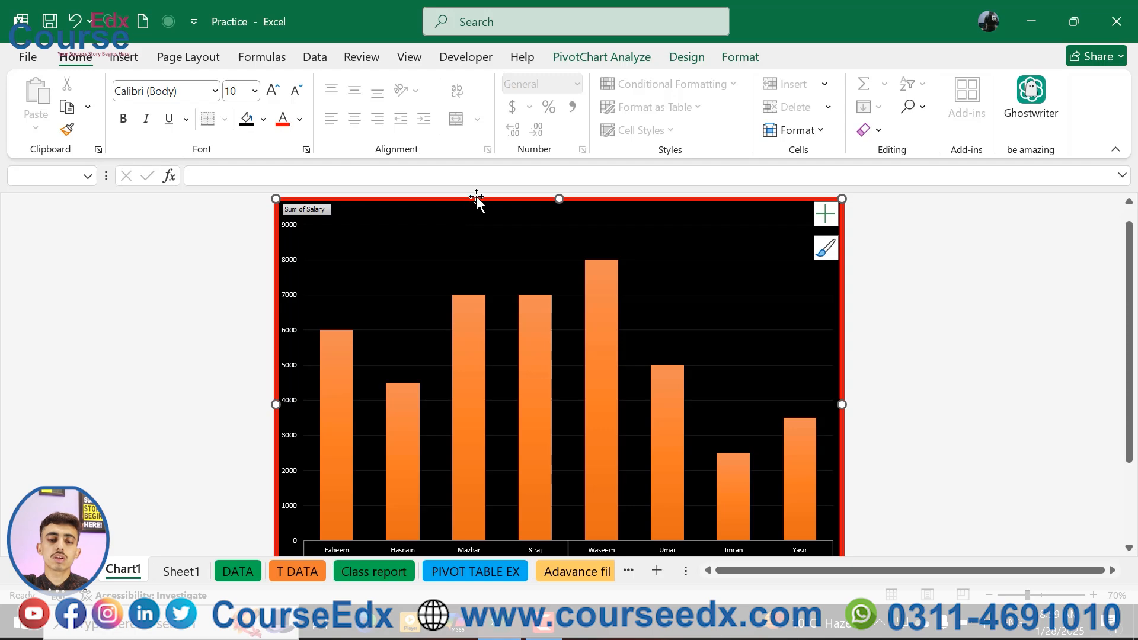
pyautogui.click(734, 57)
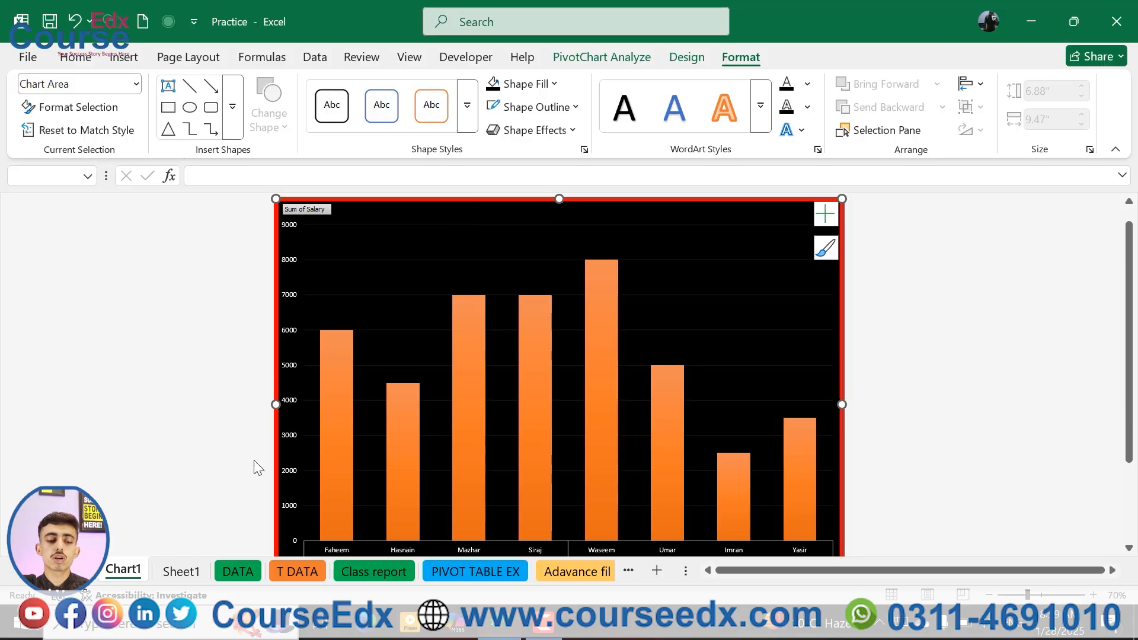
# Insert a clustered column PivotChart from the salary PivotTable on Sheet1
pyautogui.click(164, 572)
pyautogui.click(109, 301)
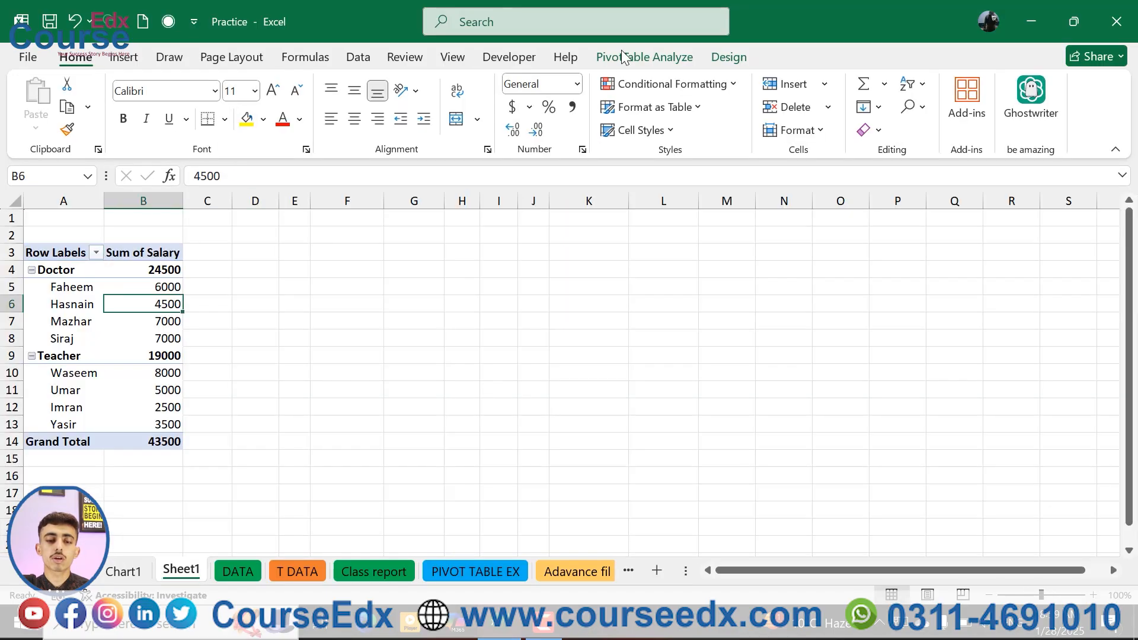
pyautogui.click(670, 58)
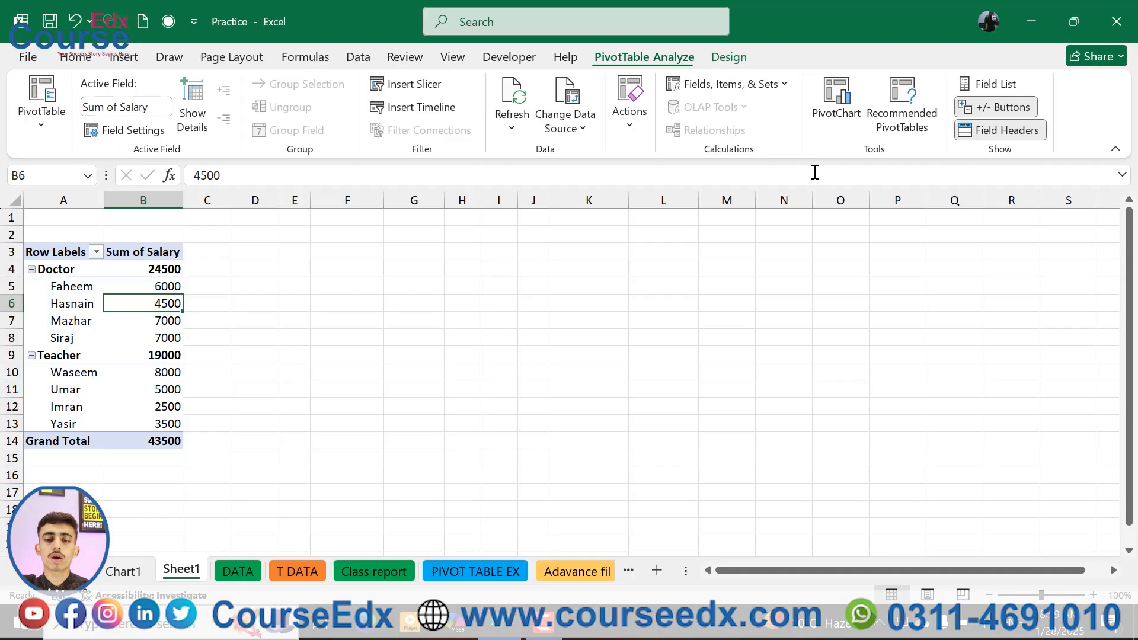
pyautogui.click(842, 118)
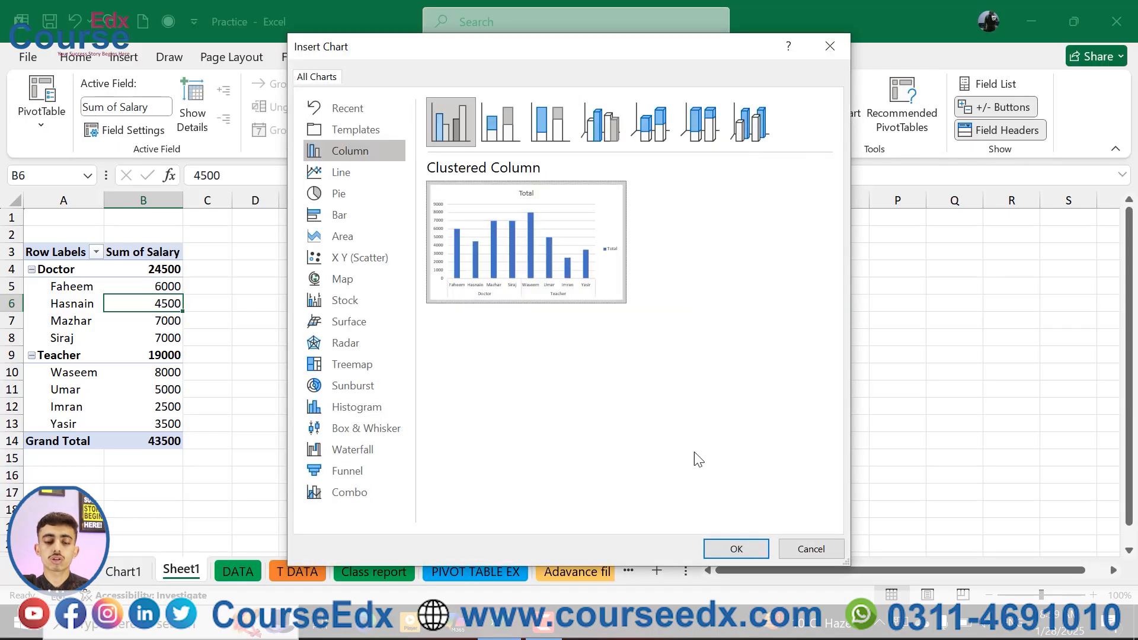
pyautogui.click(736, 549)
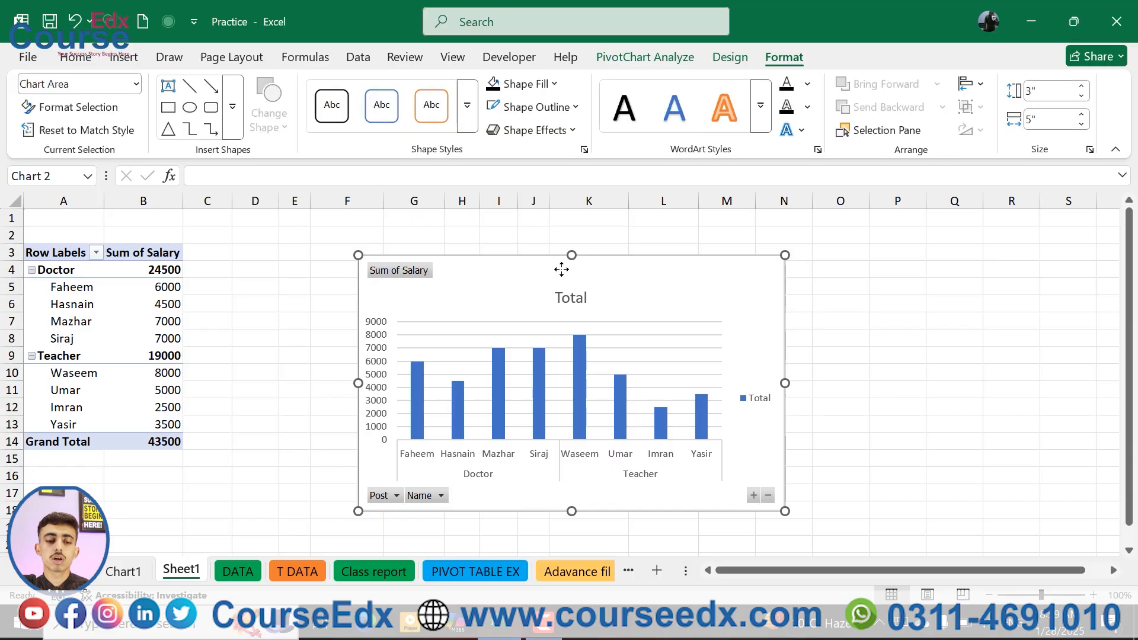
# Insert a second PivotChart of the Pie type from the same salary PivotTable
pyautogui.click(112, 320)
pyautogui.click(682, 52)
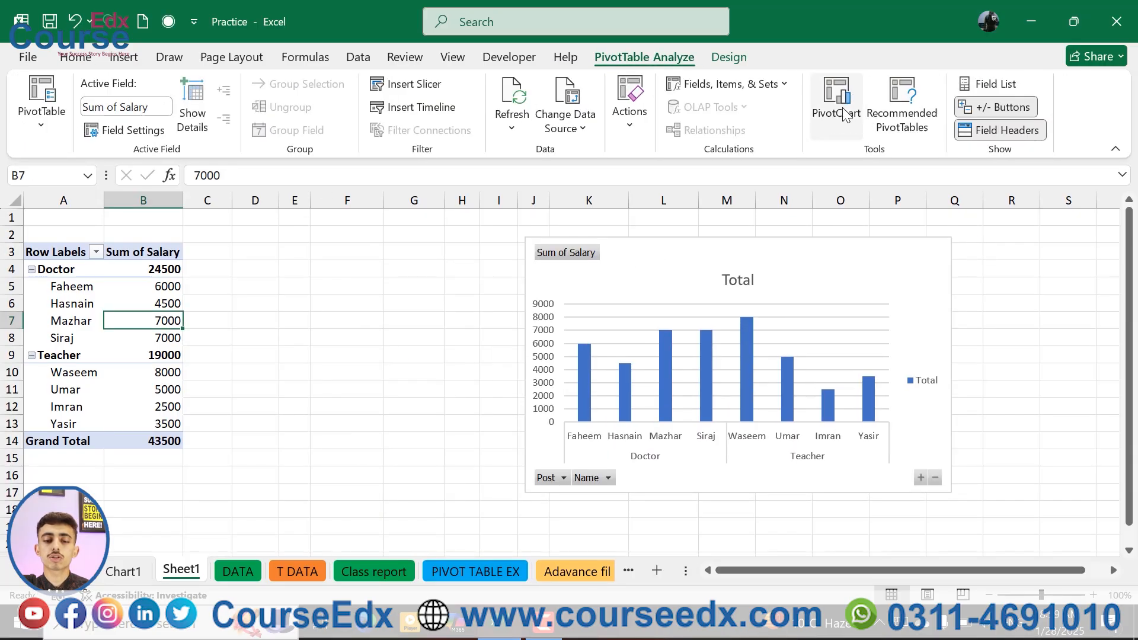
pyautogui.click(845, 114)
pyautogui.click(352, 189)
pyautogui.moveTo(510, 224)
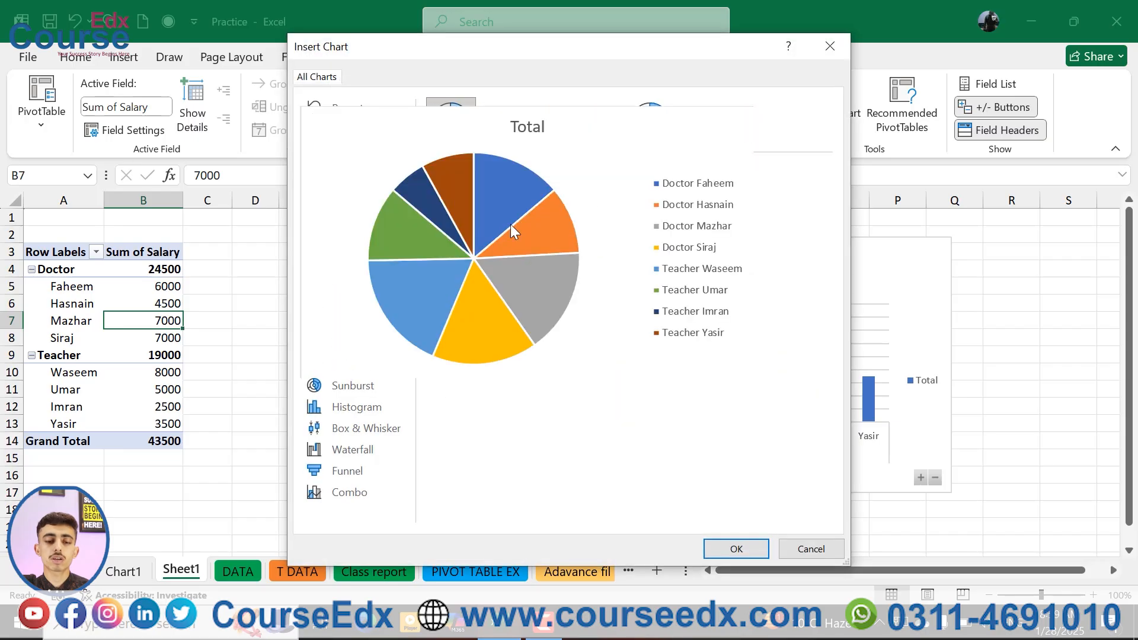
pyautogui.click(741, 555)
# Shift the pie chart's title and the chart itself toward the PivotTable, and delete the pie chart
pyautogui.moveTo(571, 297); pyautogui.dragTo(469, 290)
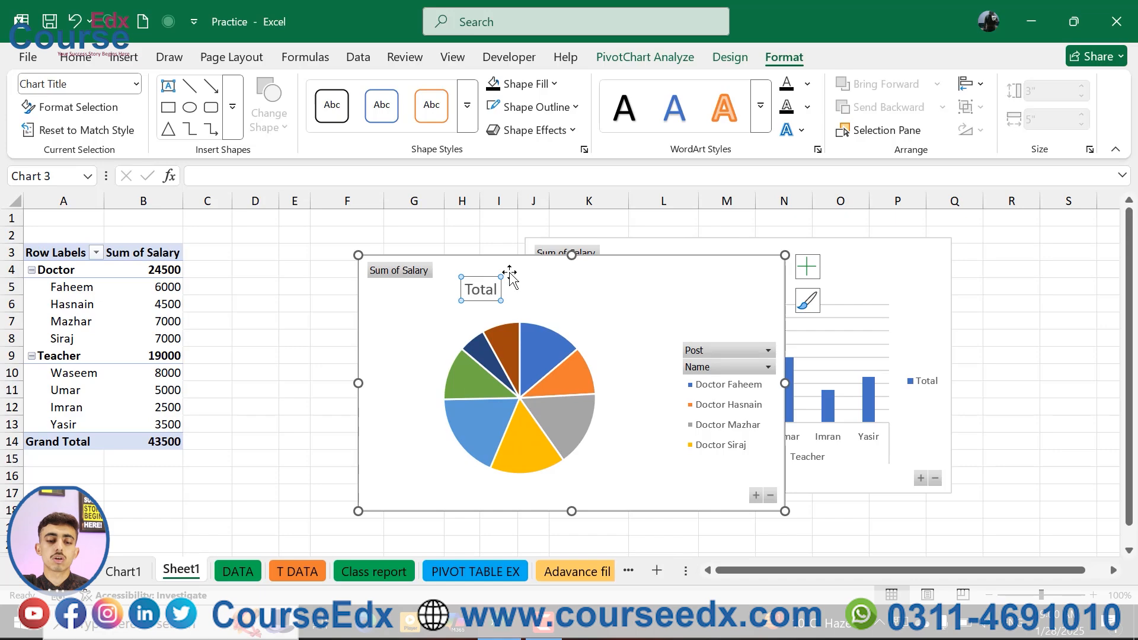
pyautogui.moveTo(521, 261); pyautogui.dragTo(402, 249)
pyautogui.press('Delete')
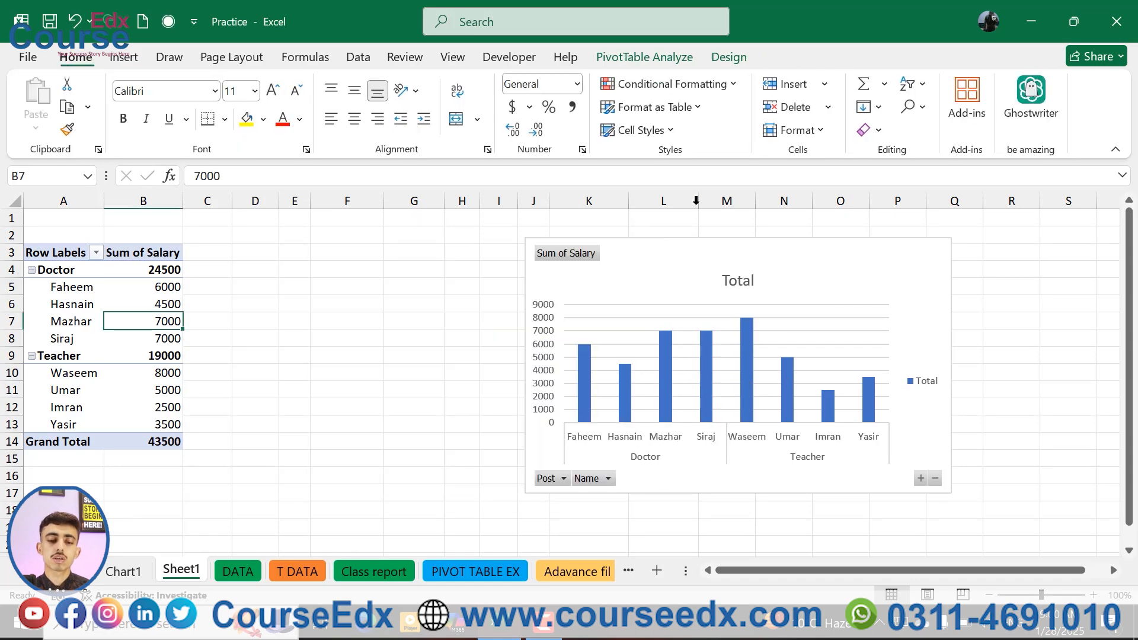
# Move the column PivotChart closer to the PivotTable, open its chart area formatting, and delete the chart
pyautogui.moveTo(538, 259); pyautogui.dragTo(448, 267)
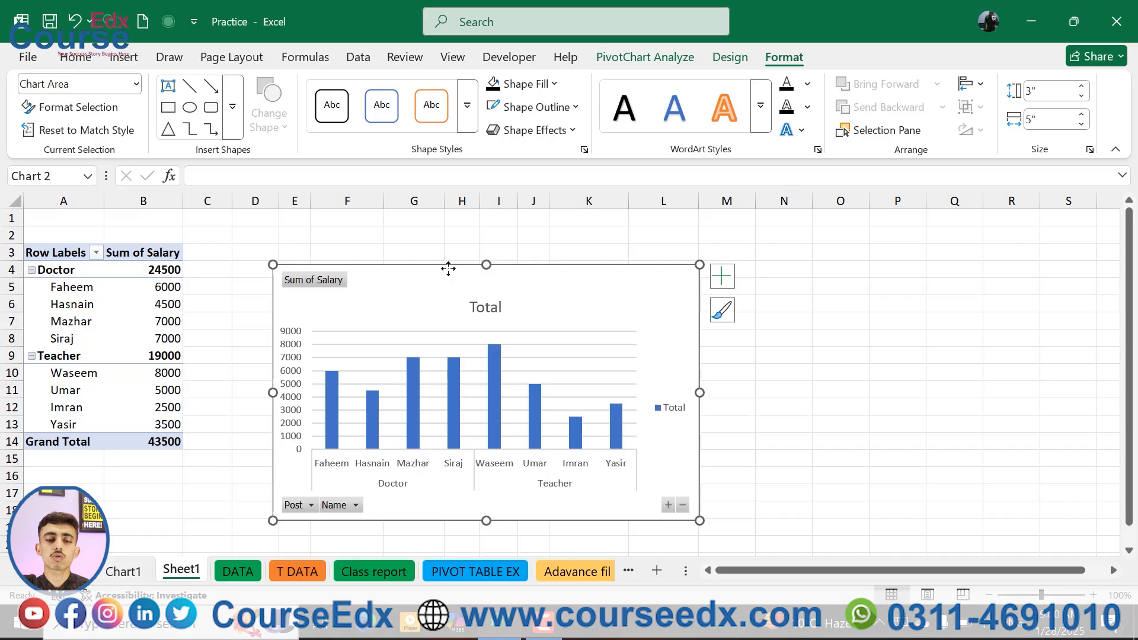
pyautogui.click(151, 302)
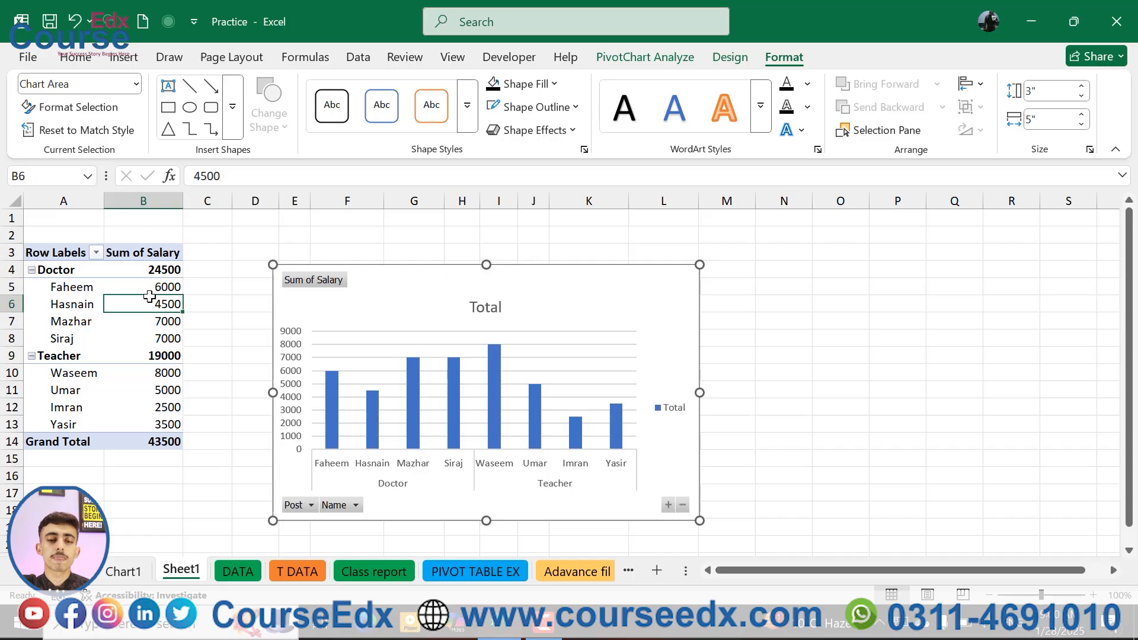
pyautogui.doubleClick(440, 286)
pyautogui.click(633, 62)
pyautogui.press('Delete')
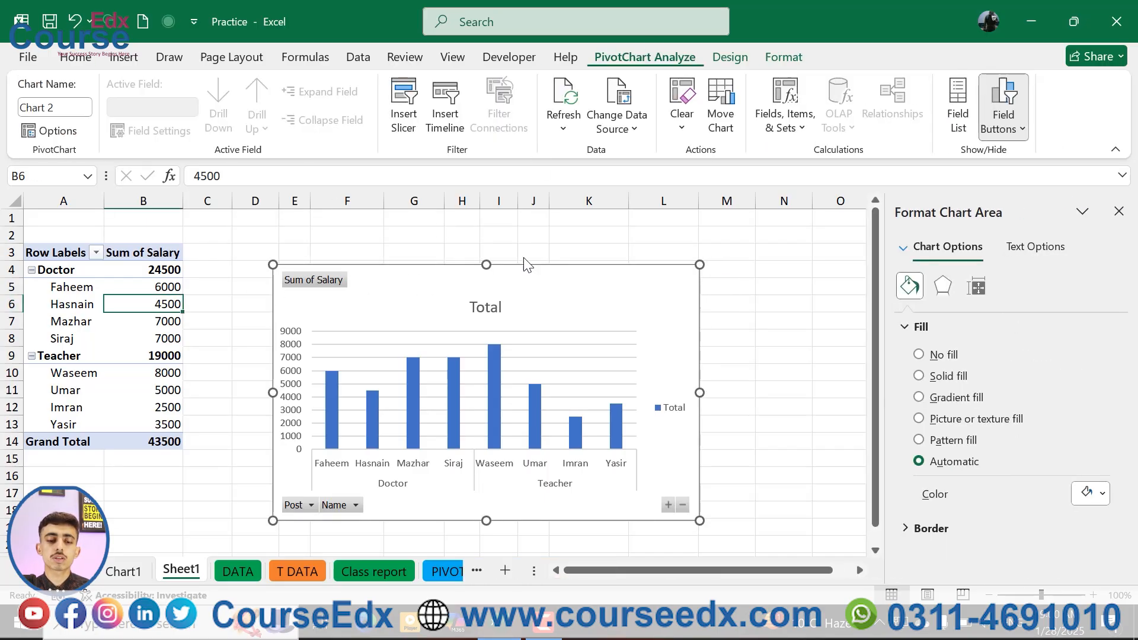
# Clear all fields from the PivotTable on Sheet1 and close the Format Shape pane
pyautogui.click(139, 285)
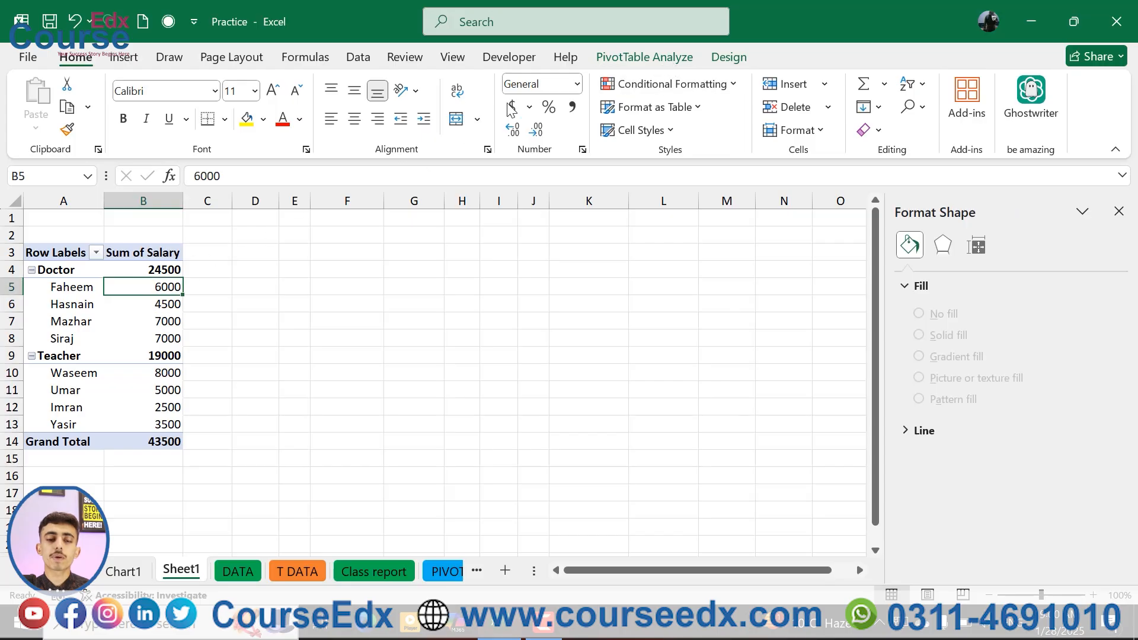
pyautogui.click(617, 63)
pyautogui.click(625, 131)
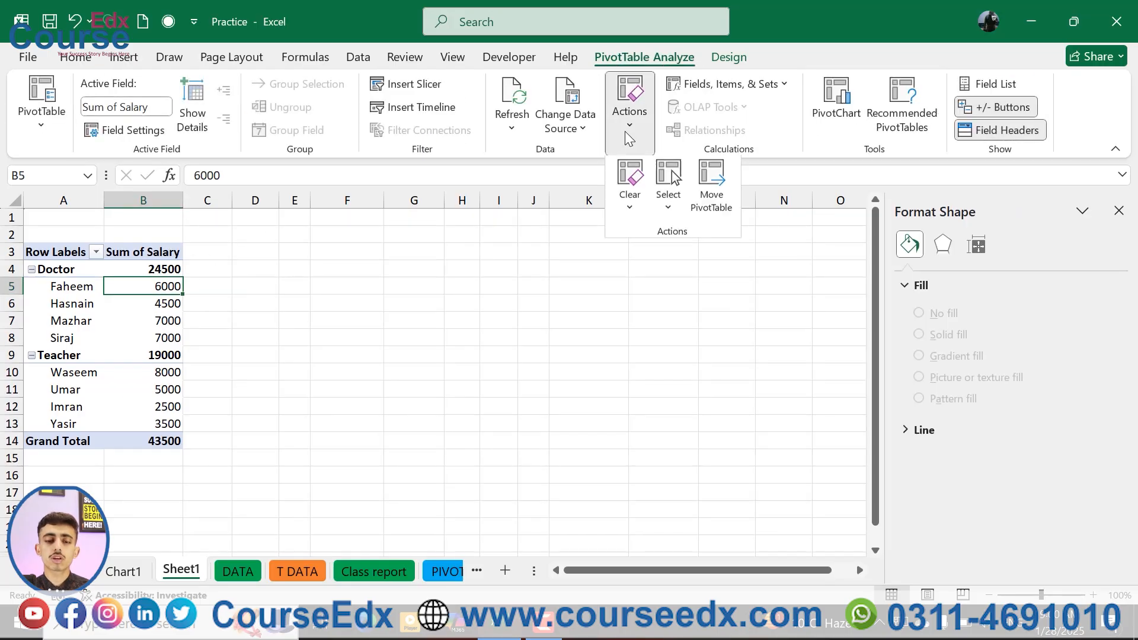
pyautogui.click(669, 193)
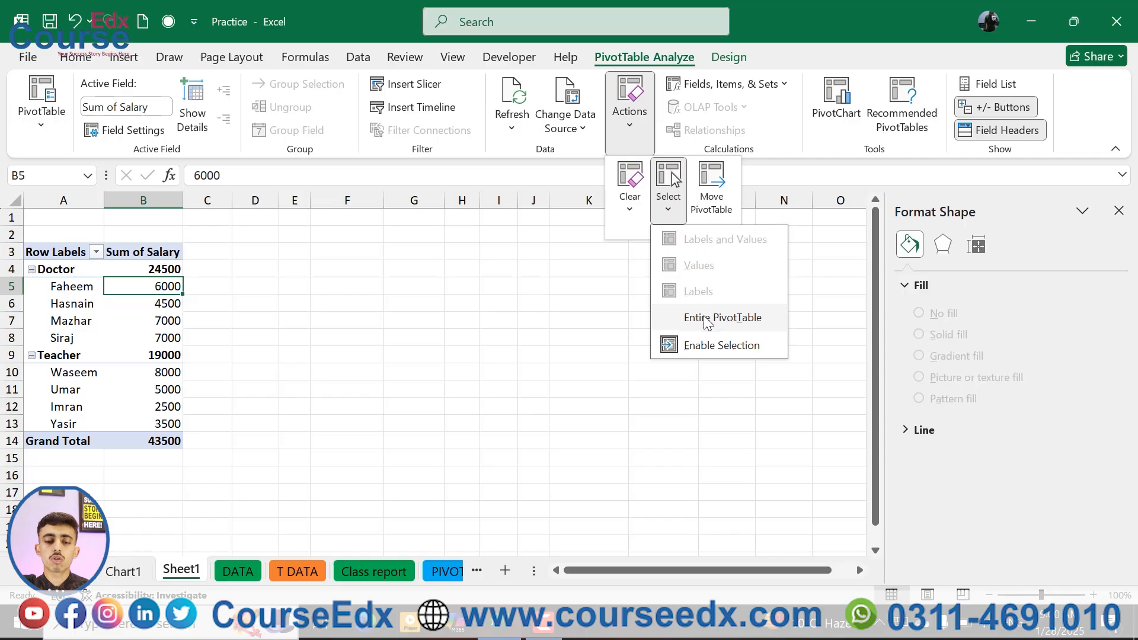
pyautogui.click(620, 178)
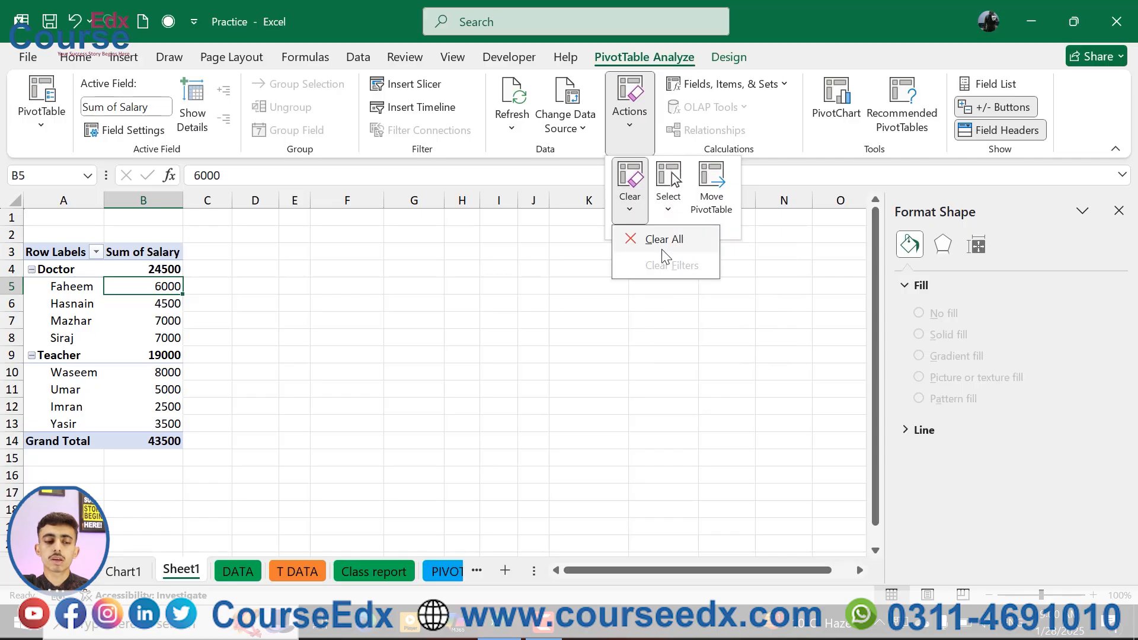
pyautogui.click(664, 240)
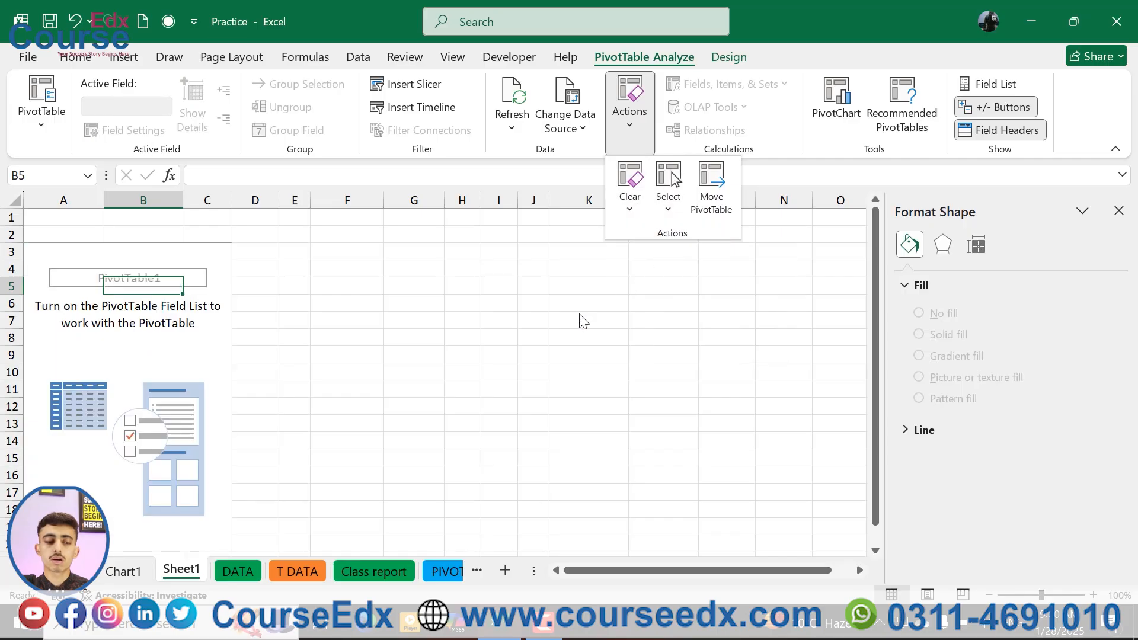
pyautogui.click(1118, 211)
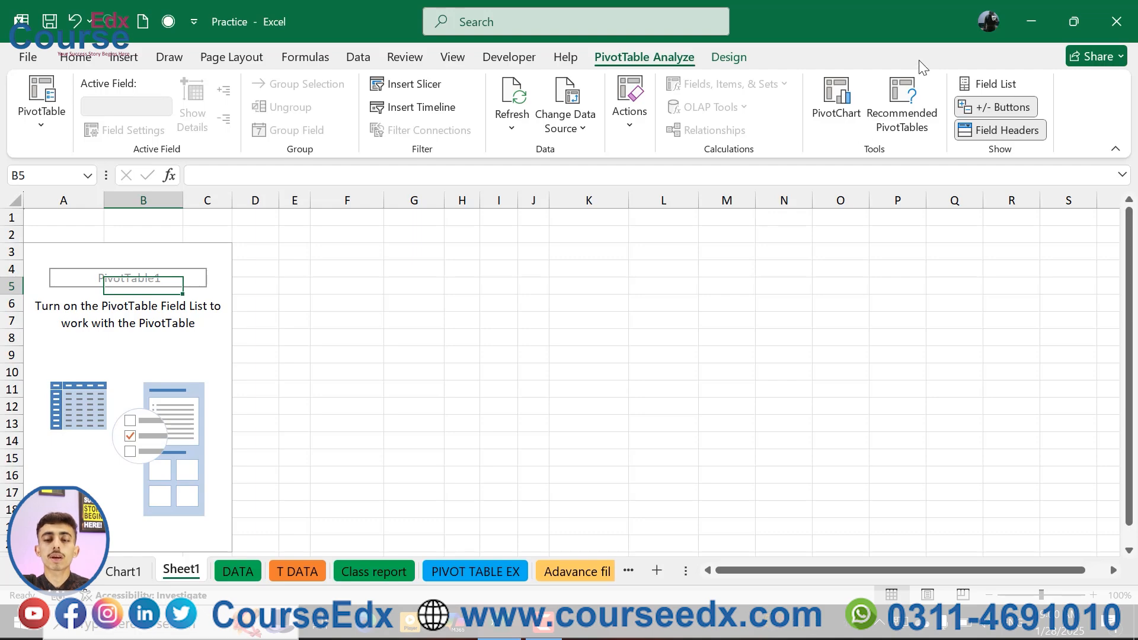
# Fill the empty PivotTable with the recommended layout Sum of Salary by Post (+) and Adress
pyautogui.click(912, 104)
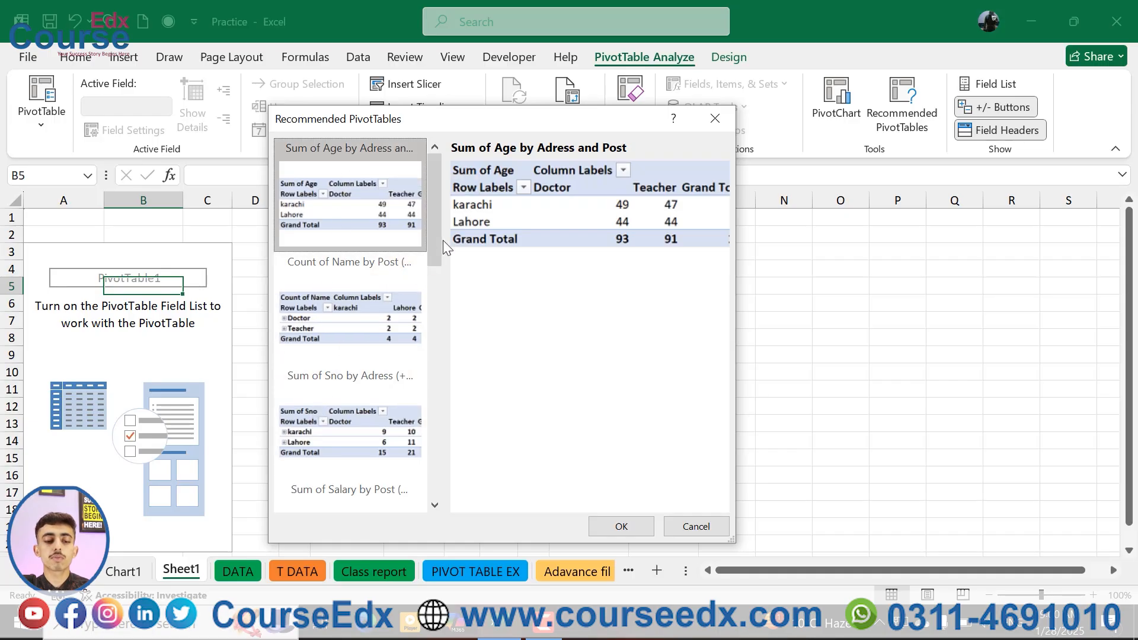
pyautogui.moveTo(438, 247); pyautogui.dragTo(443, 305)
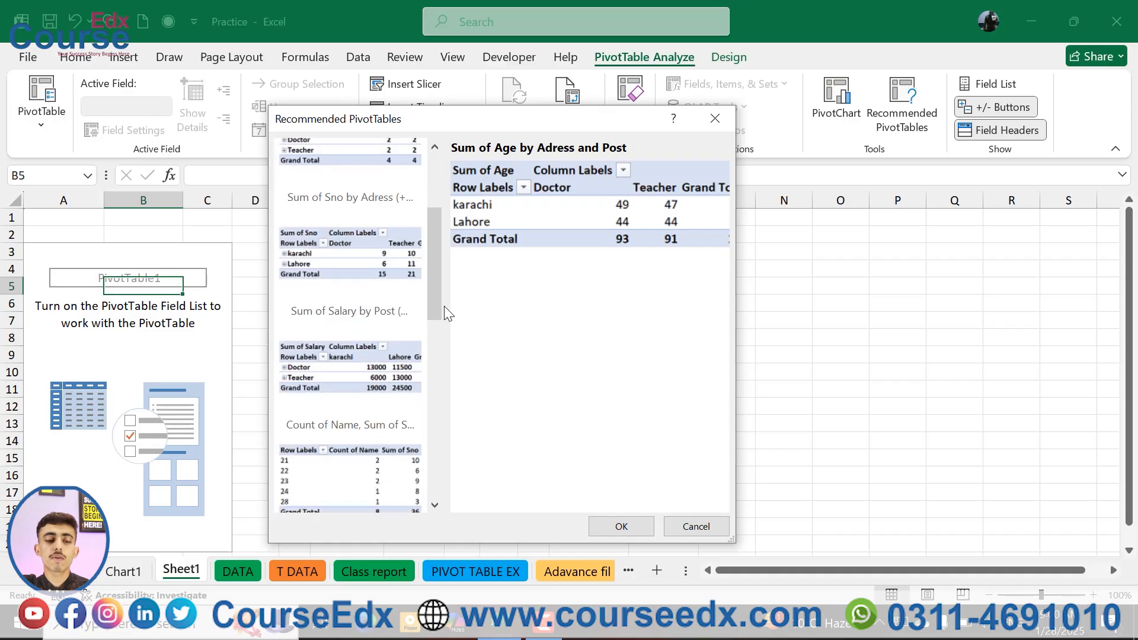
pyautogui.click(383, 379)
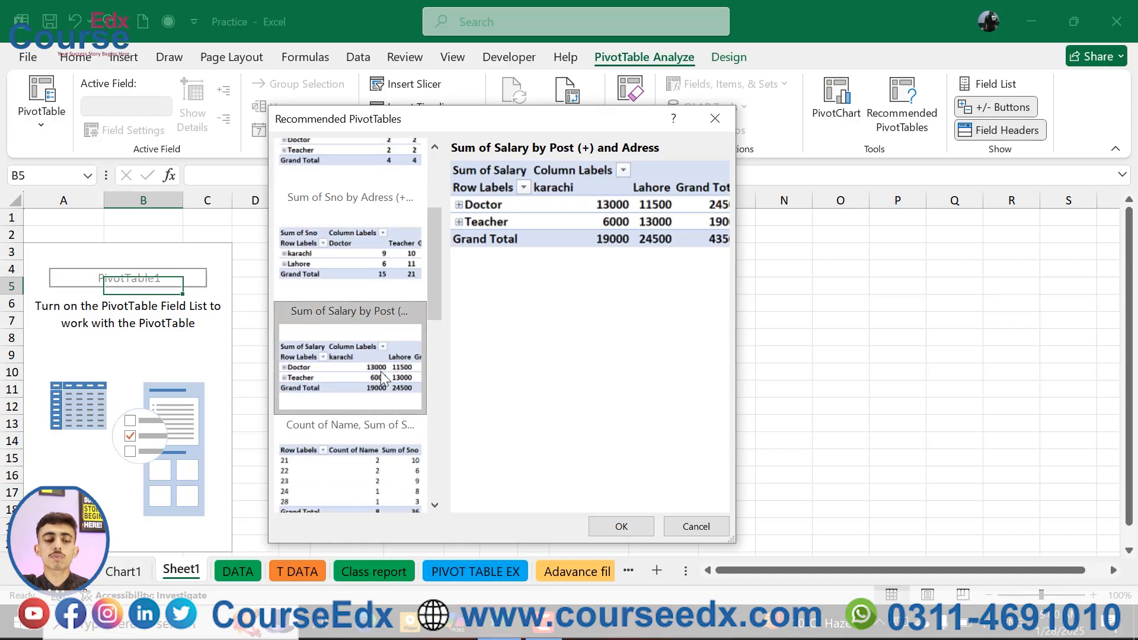
pyautogui.click(616, 526)
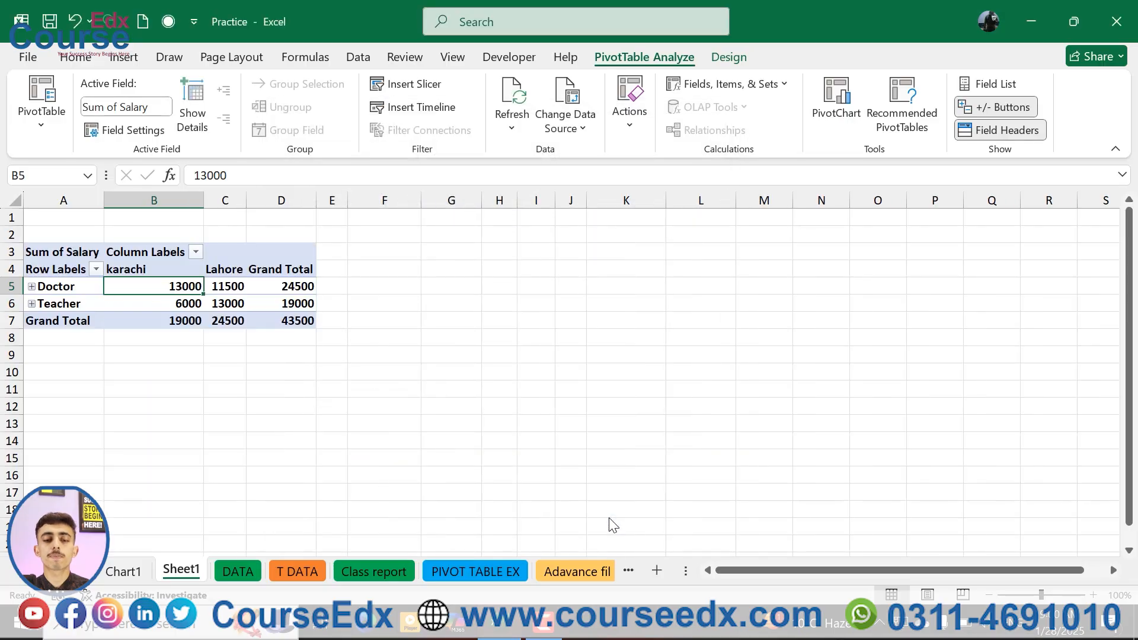
# Move the Adress field from Columns to Filters and add the Name field to Rows in the PivotTable
pyautogui.click(975, 83)
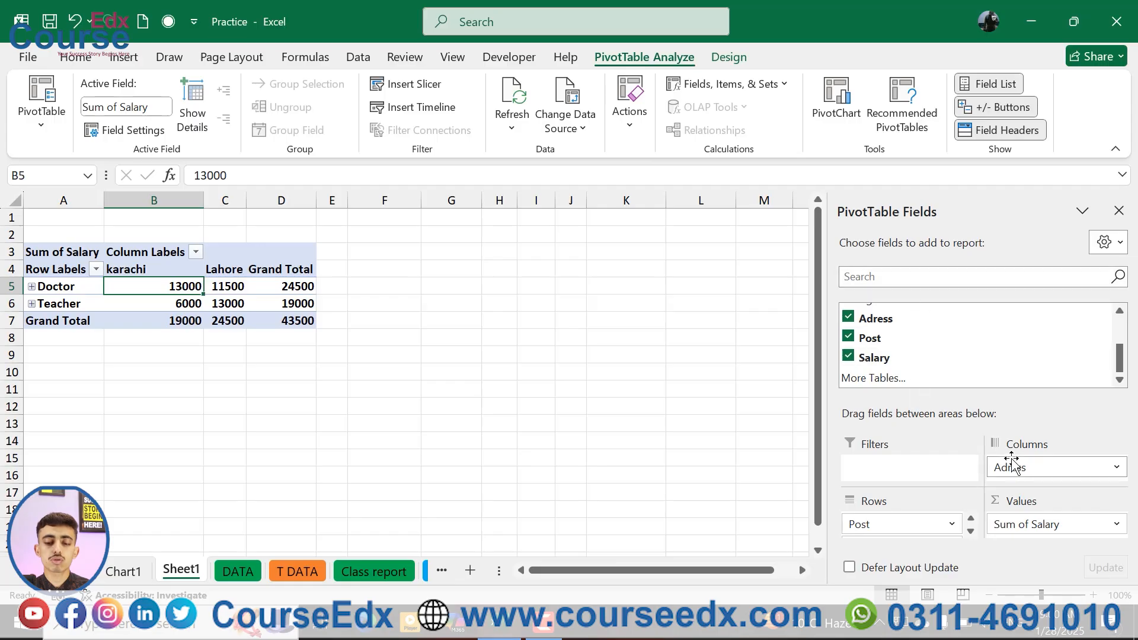
pyautogui.moveTo(1008, 466); pyautogui.dragTo(894, 464)
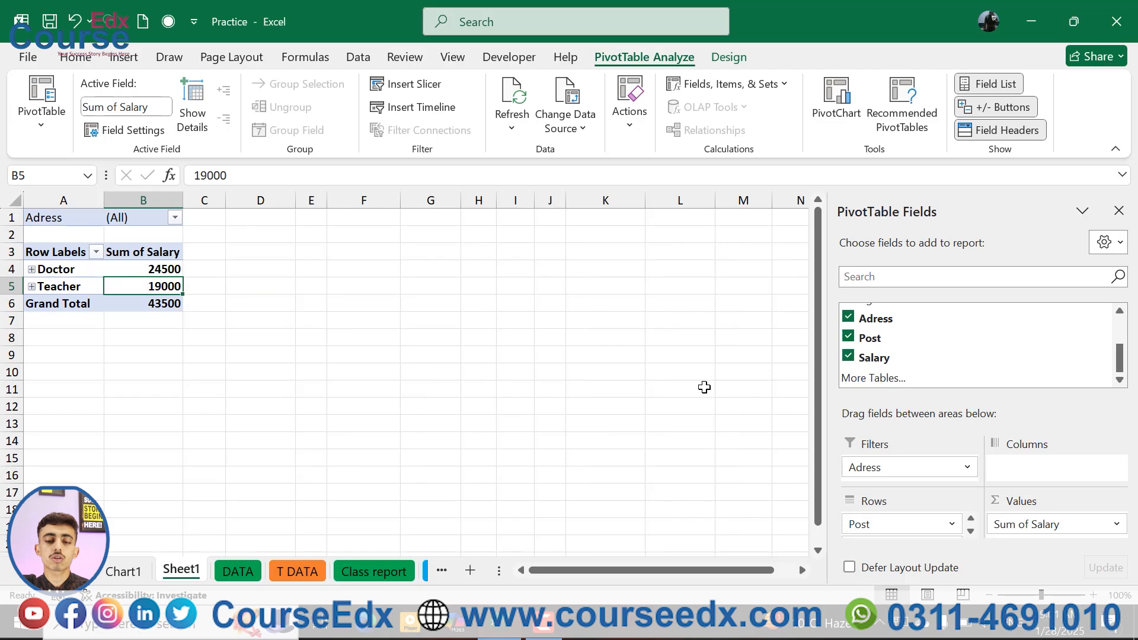
pyautogui.scroll(5, 978, 350)
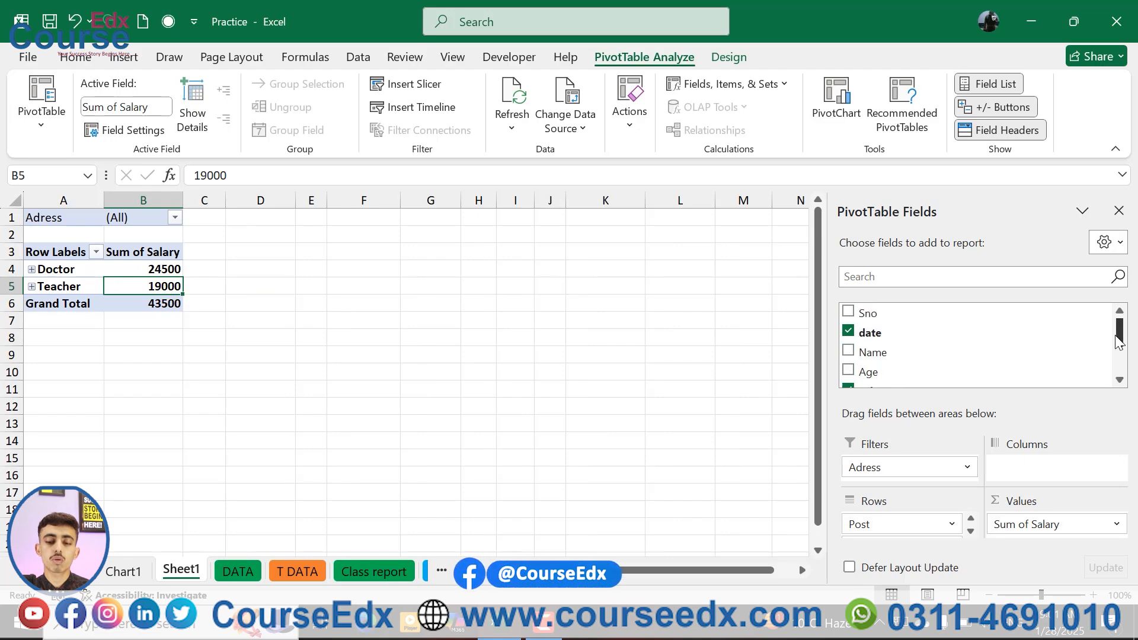
pyautogui.moveTo(885, 360); pyautogui.dragTo(902, 548)
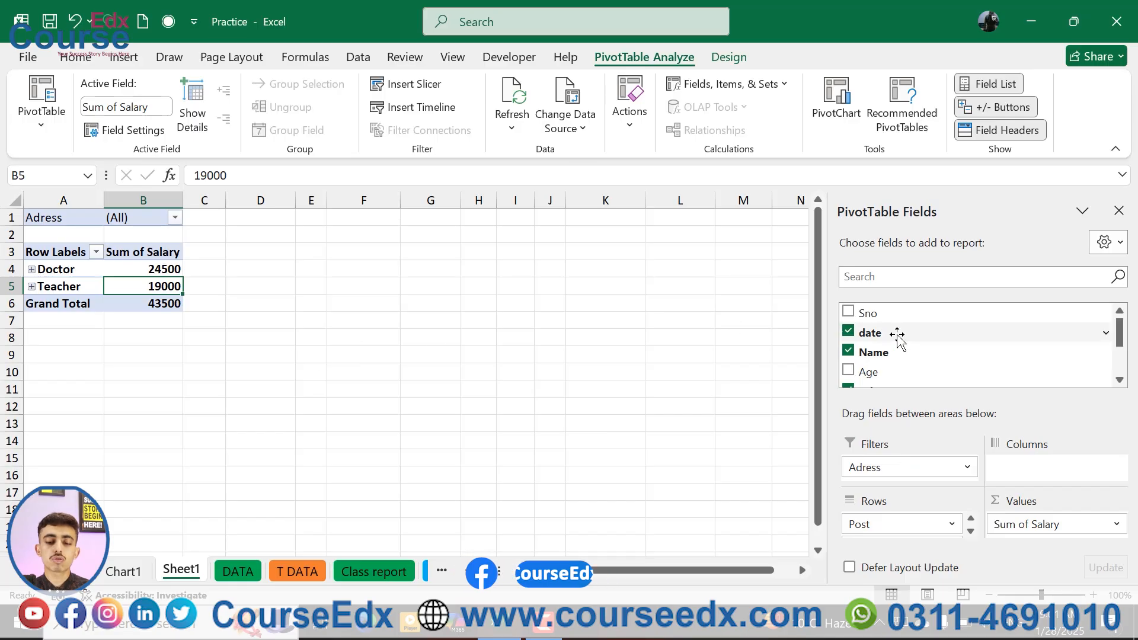
pyautogui.scroll(-5, 898, 338)
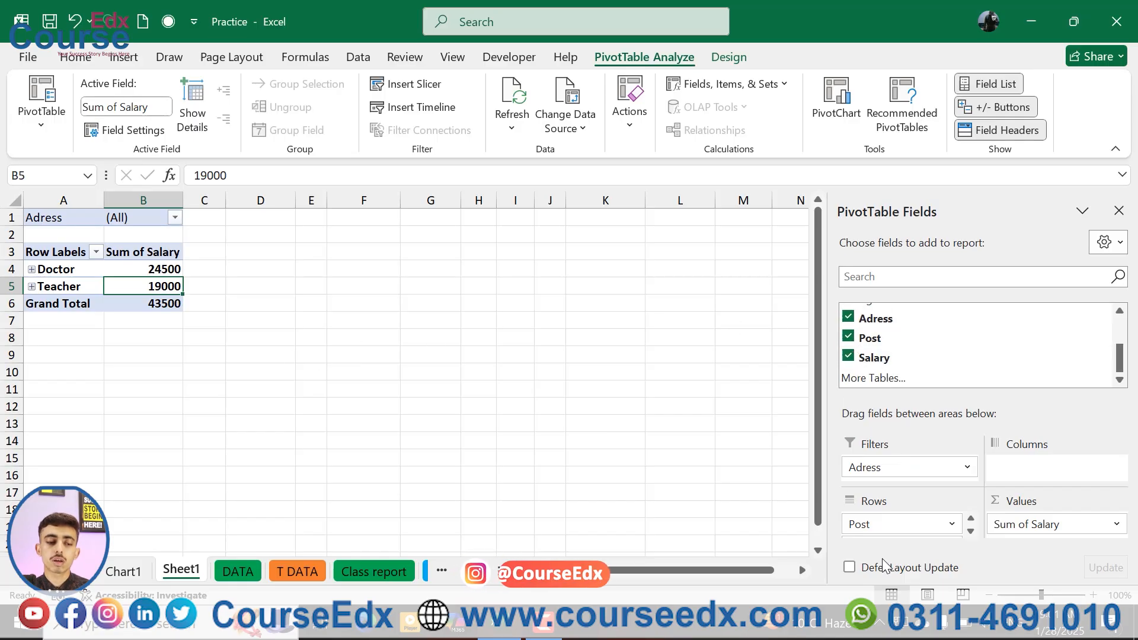
# Expand the Doctor group, remove the date field from the PivotTable, and collapse the group again
pyautogui.click(32, 269)
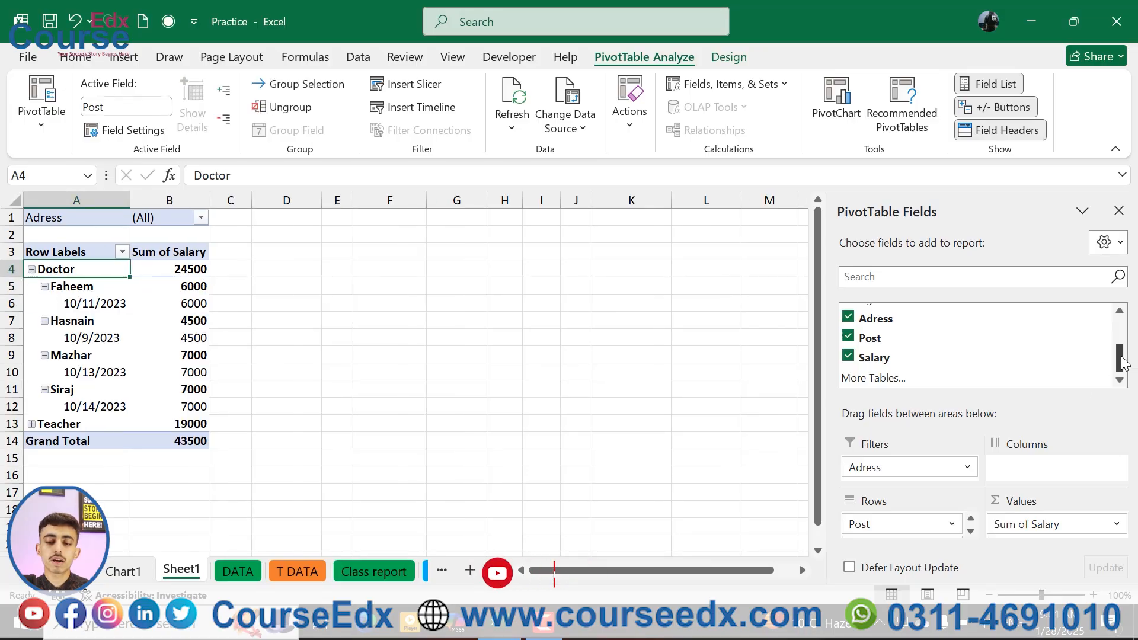
pyautogui.moveTo(1122, 363); pyautogui.dragTo(1119, 323)
pyautogui.click(848, 332)
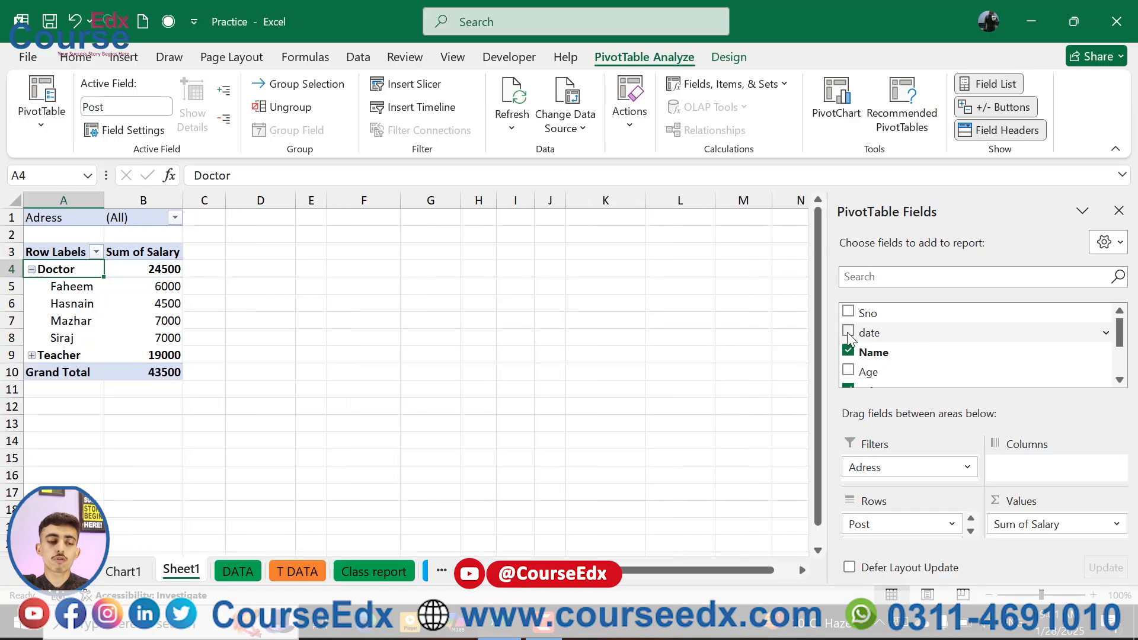
pyautogui.click(32, 270)
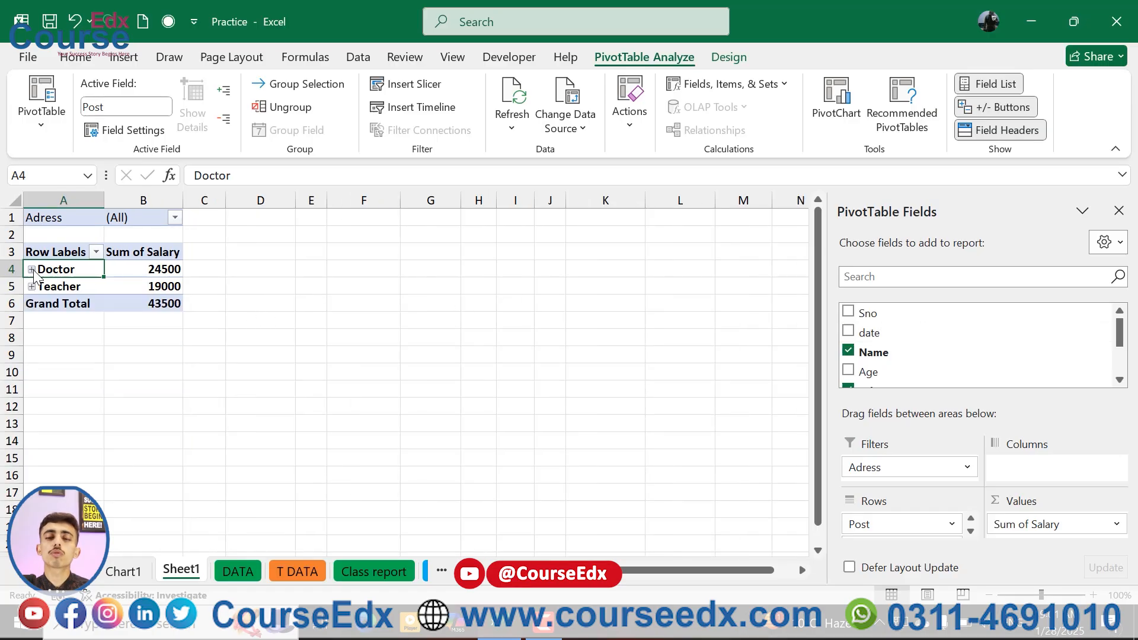
# Try the recommended PivotTable with Count of Name, Sum of Sno and Sum of Salary by Age, and undo it
pyautogui.click(911, 106)
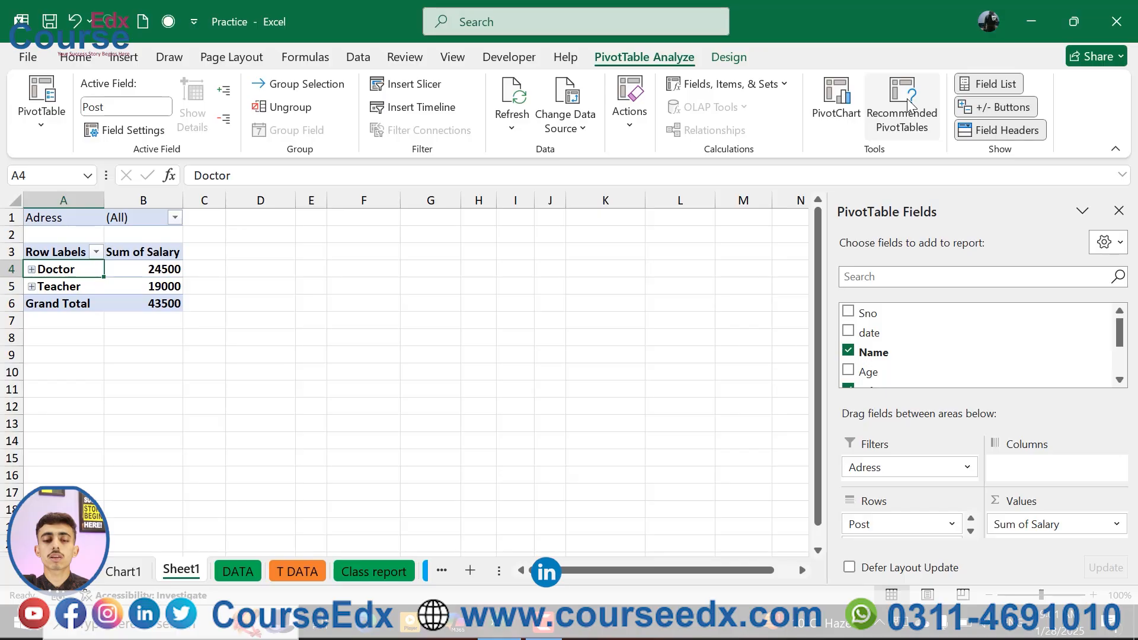
pyautogui.scroll(-5, 439, 287)
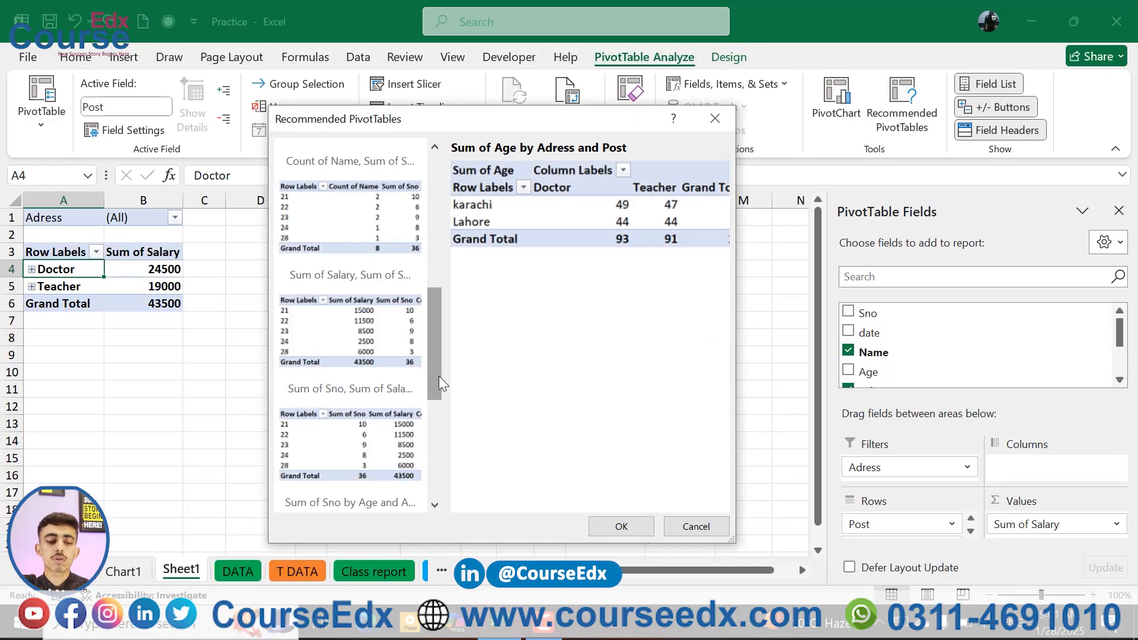
pyautogui.scroll(1, 440, 301)
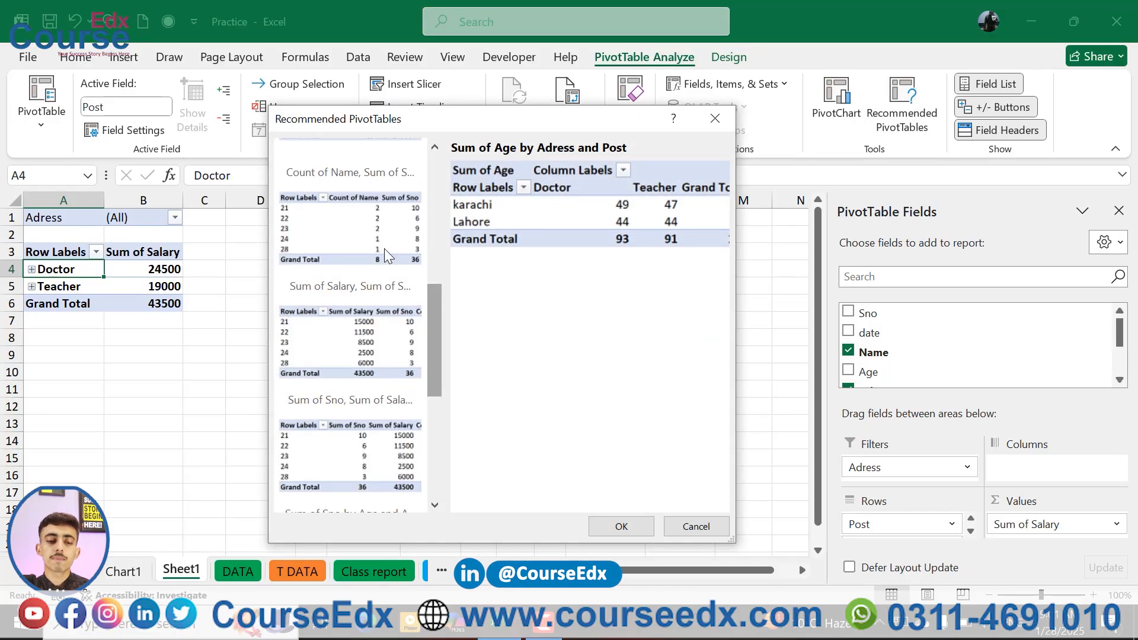
pyautogui.click(391, 249)
pyautogui.click(616, 526)
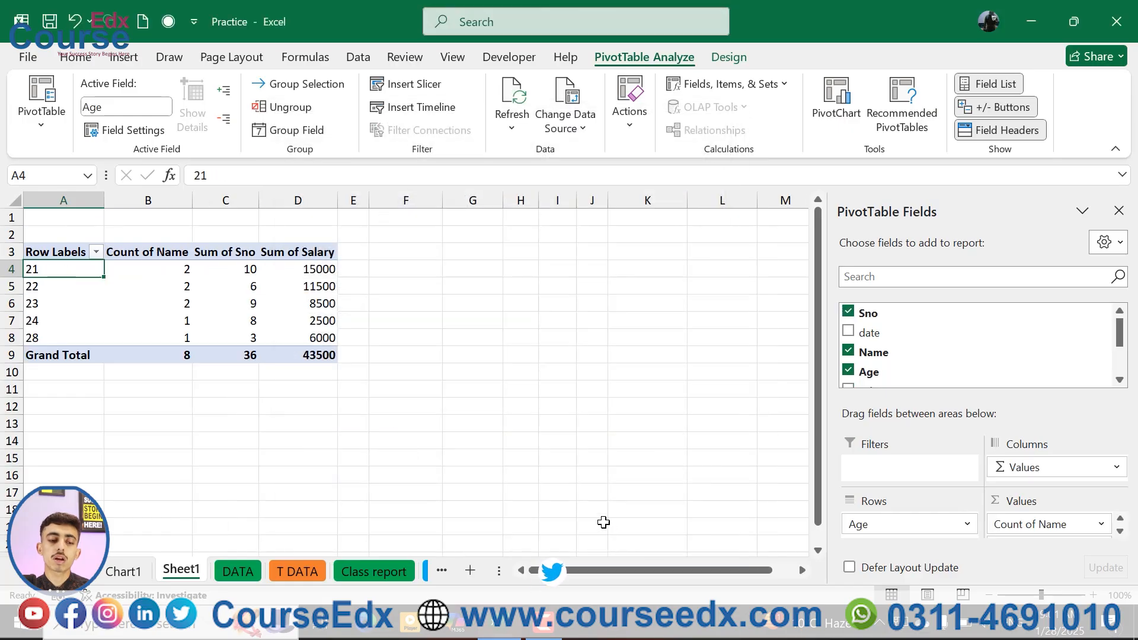
pyautogui.hotkey('ctrl', 'z')
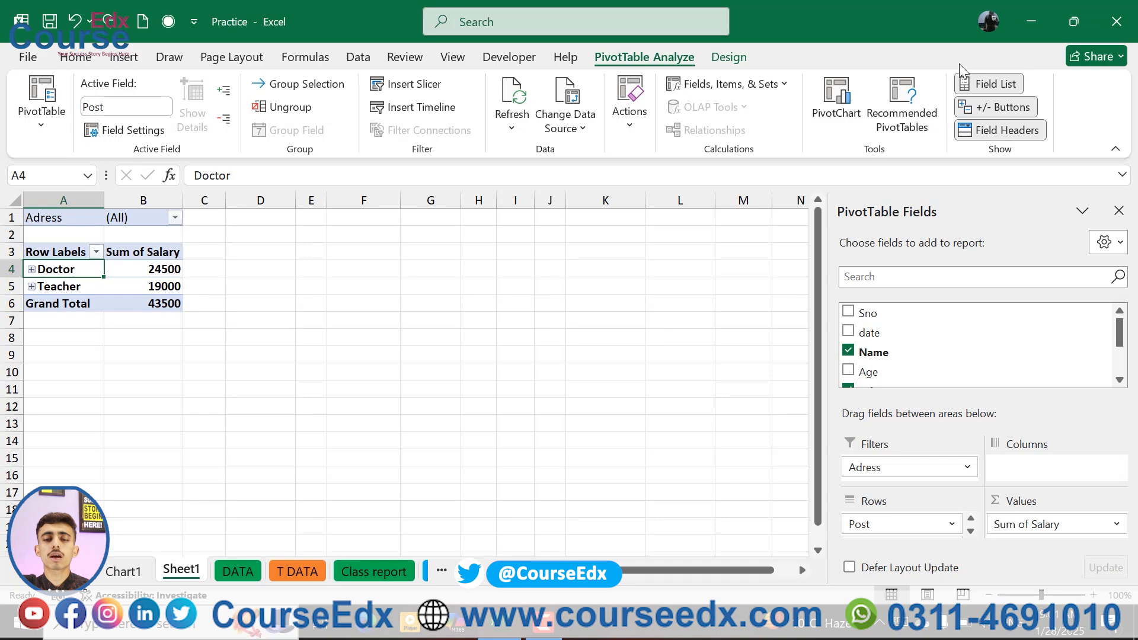
# Apply the recommended PivotTable Sum of Salary by Adress and Age, and expand and collapse its karachi group
pyautogui.click(917, 87)
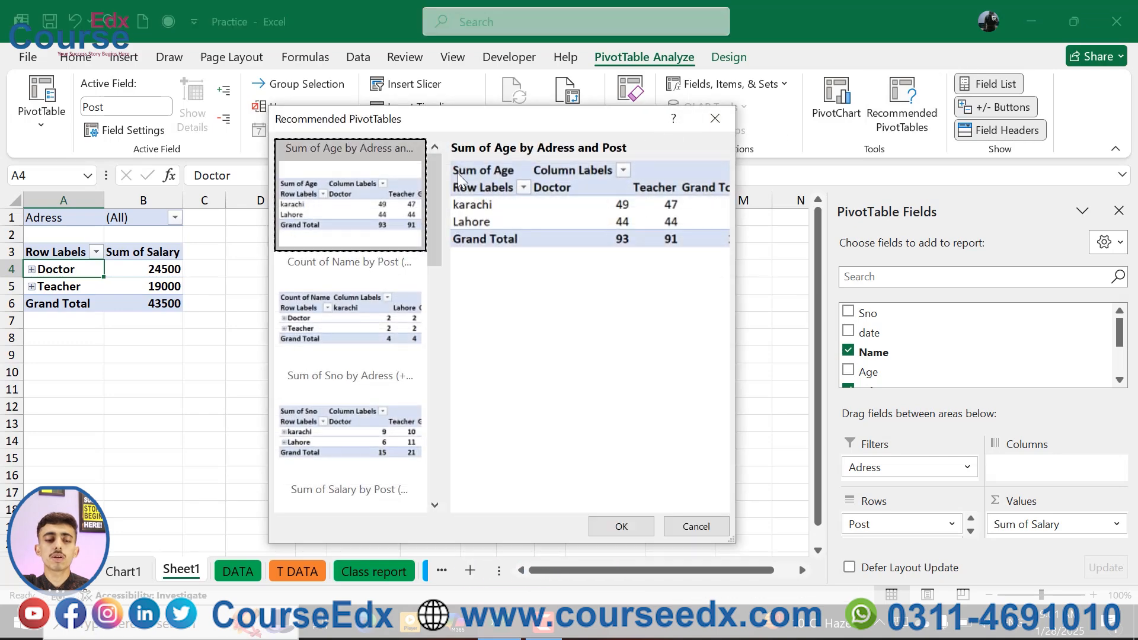
pyautogui.moveTo(432, 185); pyautogui.dragTo(439, 436)
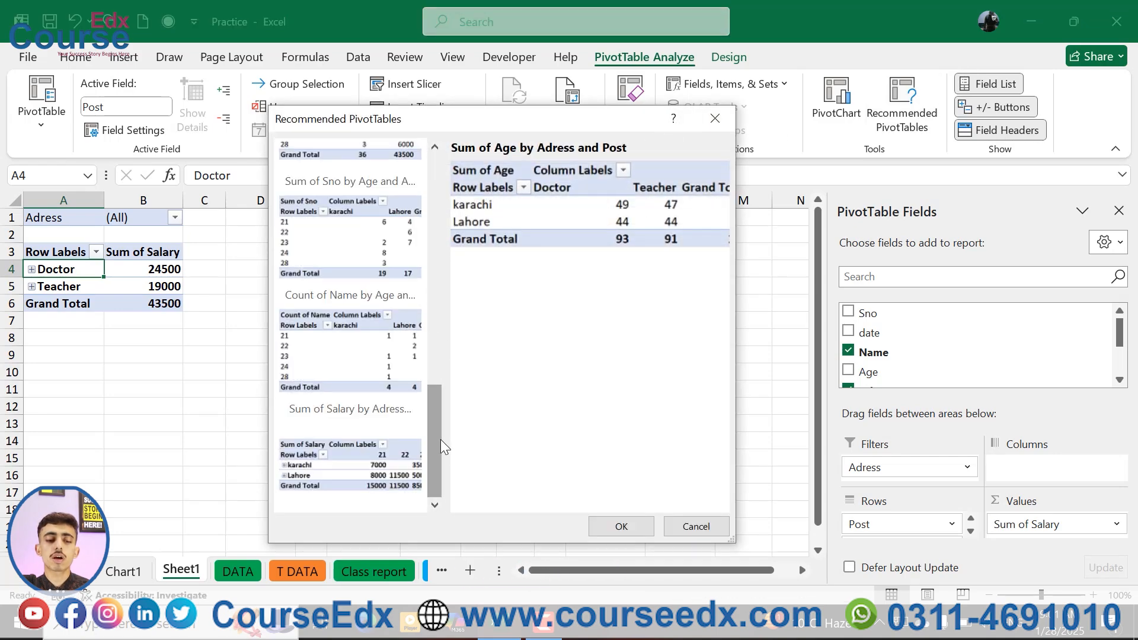
pyautogui.click(367, 468)
pyautogui.click(616, 527)
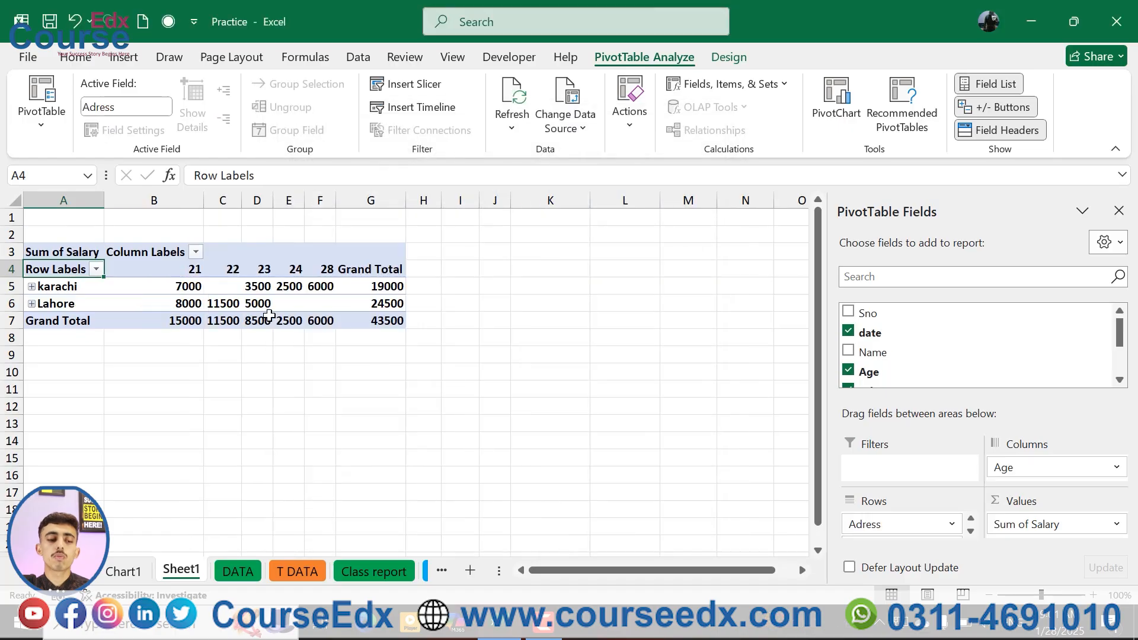
pyautogui.click(31, 286)
pyautogui.click(31, 287)
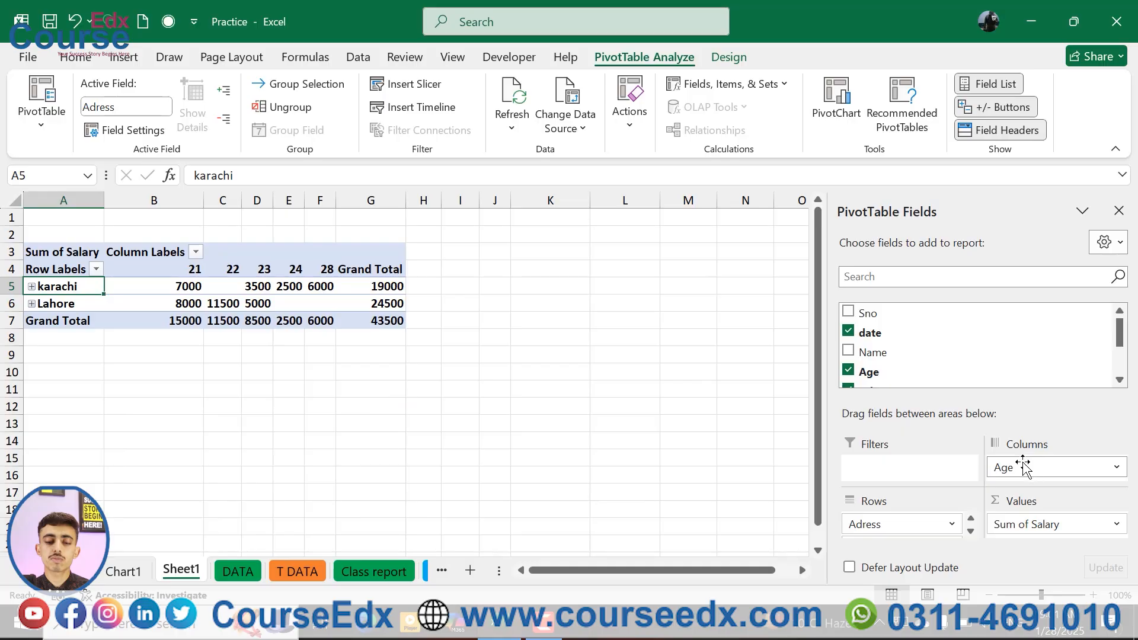
# Remove the Age field from Columns and replace the date field in Rows with Name
pyautogui.moveTo(1016, 465); pyautogui.dragTo(960, 381)
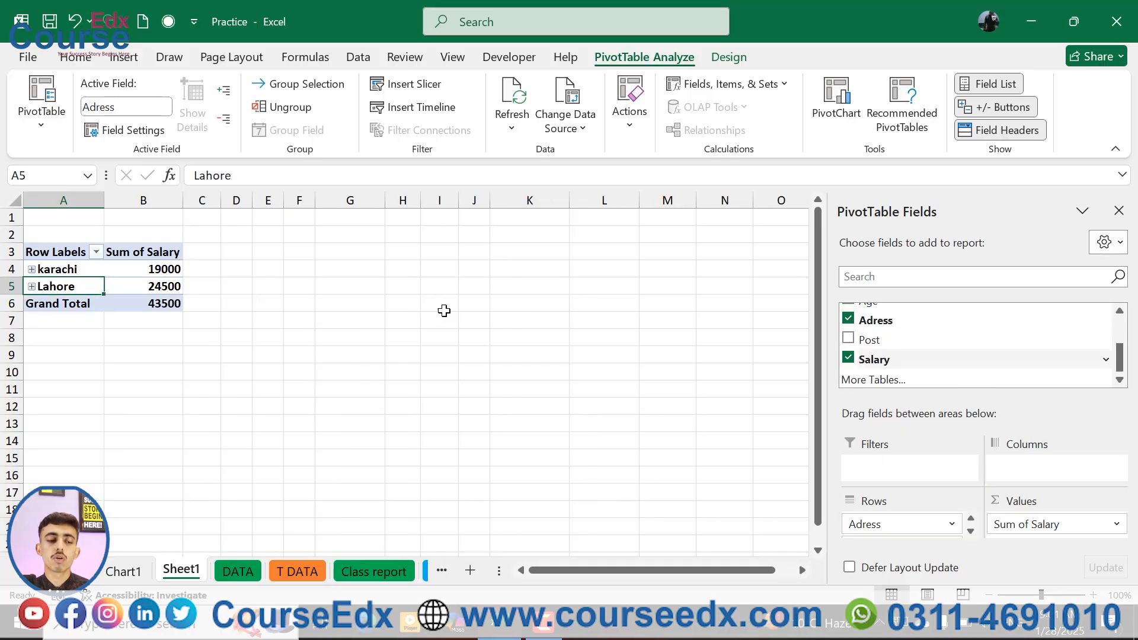
pyautogui.click(32, 269)
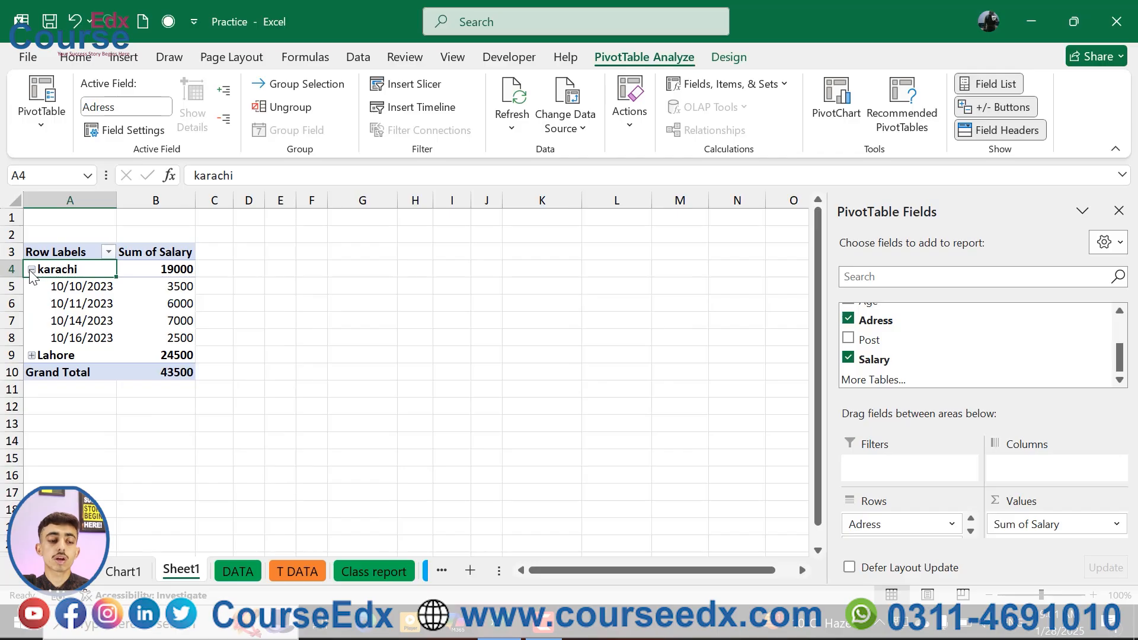
pyautogui.click(31, 270)
pyautogui.scroll(2, 911, 320)
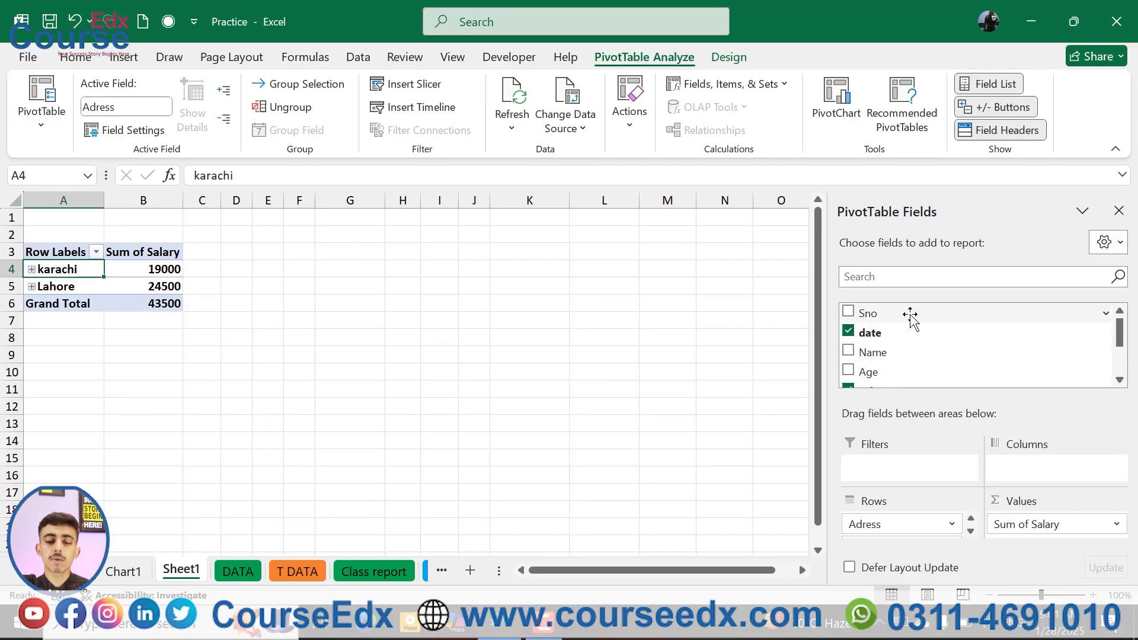
pyautogui.click(852, 336)
pyautogui.moveTo(873, 352); pyautogui.dragTo(896, 536)
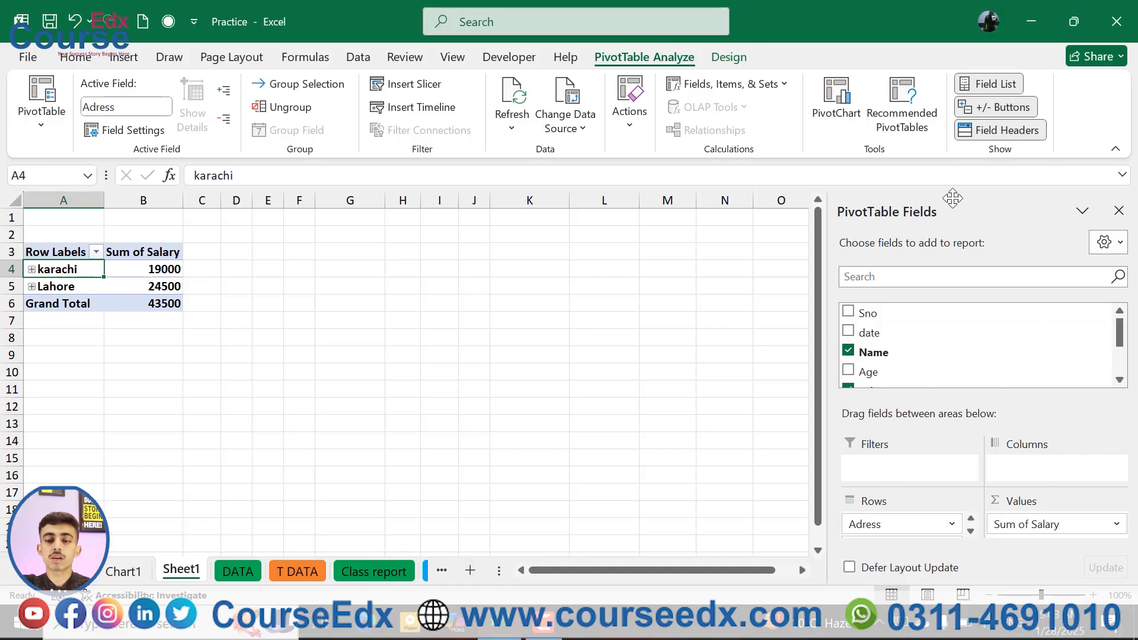
# Toggle the PivotTable field list off and on, and select a cell outside the PivotTable and one inside it
pyautogui.click(973, 87)
pyautogui.click(972, 87)
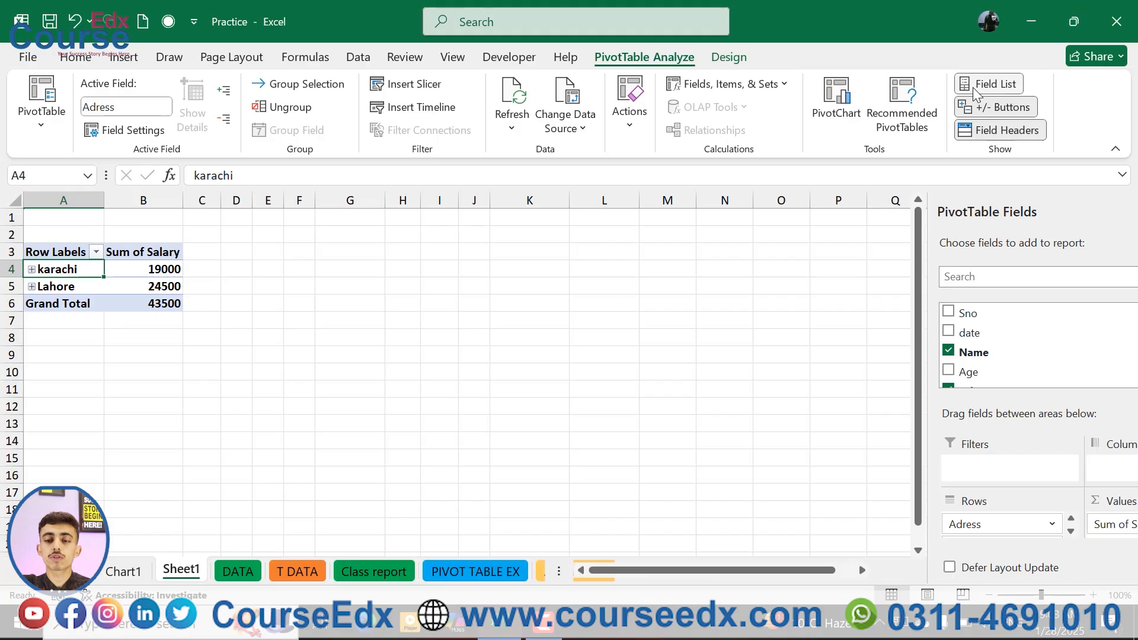
pyautogui.click(972, 87)
pyautogui.click(975, 93)
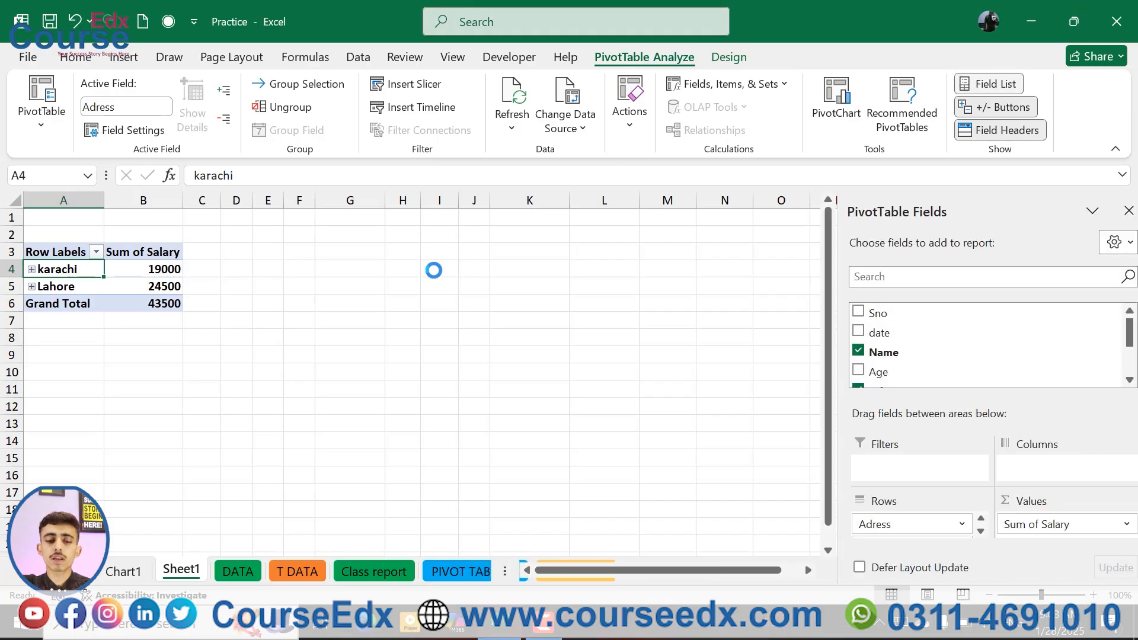
pyautogui.click(506, 321)
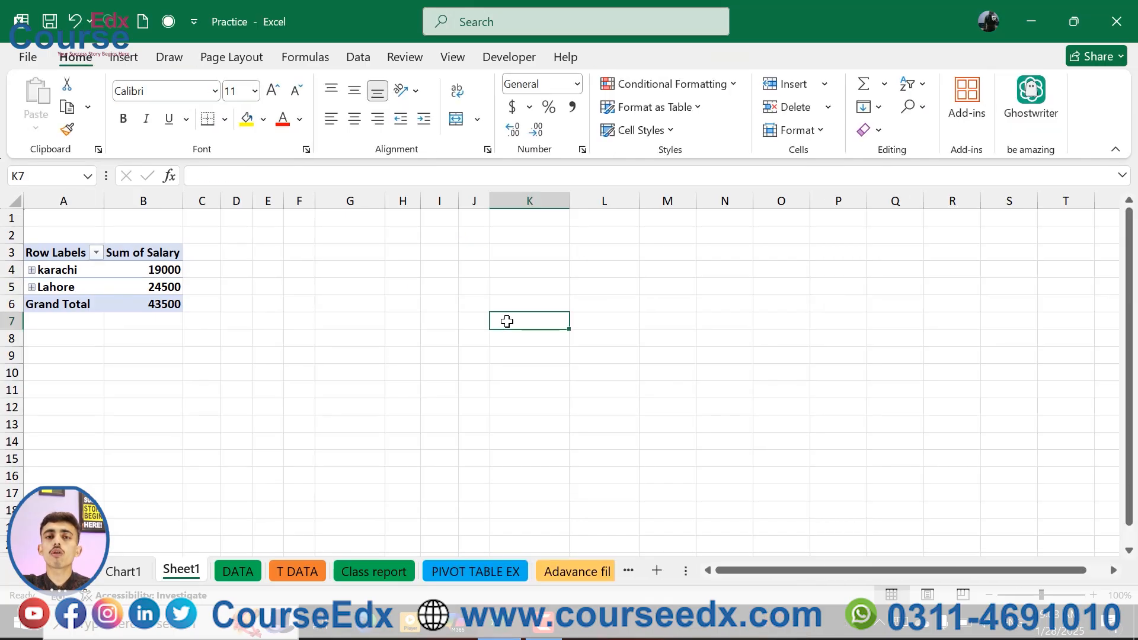
pyautogui.click(131, 273)
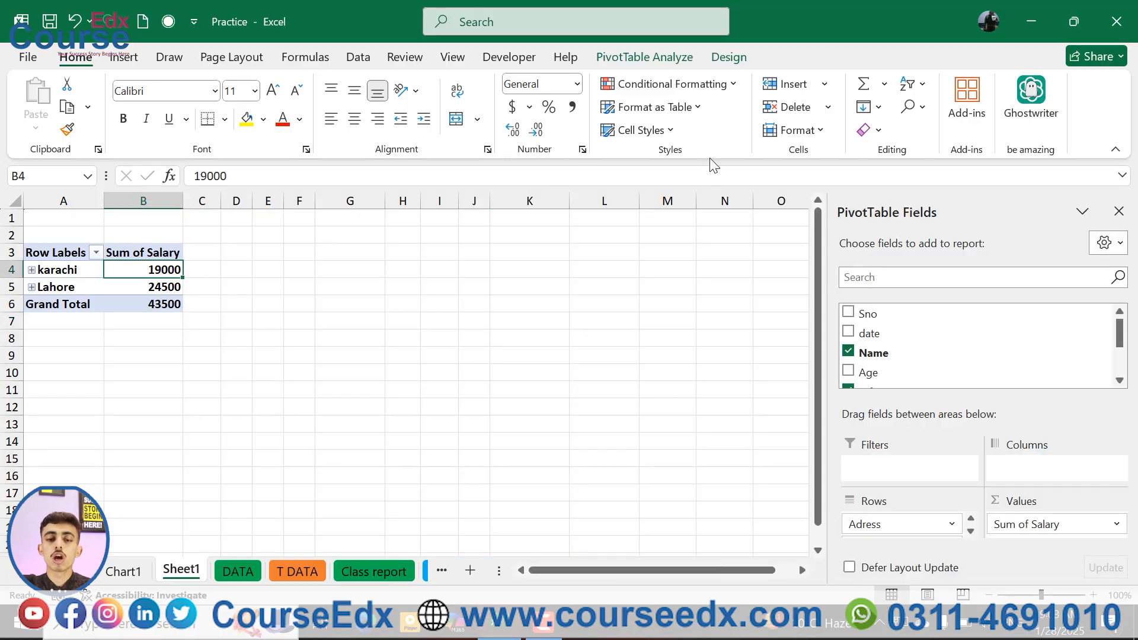
pyautogui.click(656, 57)
# Hide the field list, select cells inside and outside the PivotTable to check it, and show the list again
pyautogui.click(996, 84)
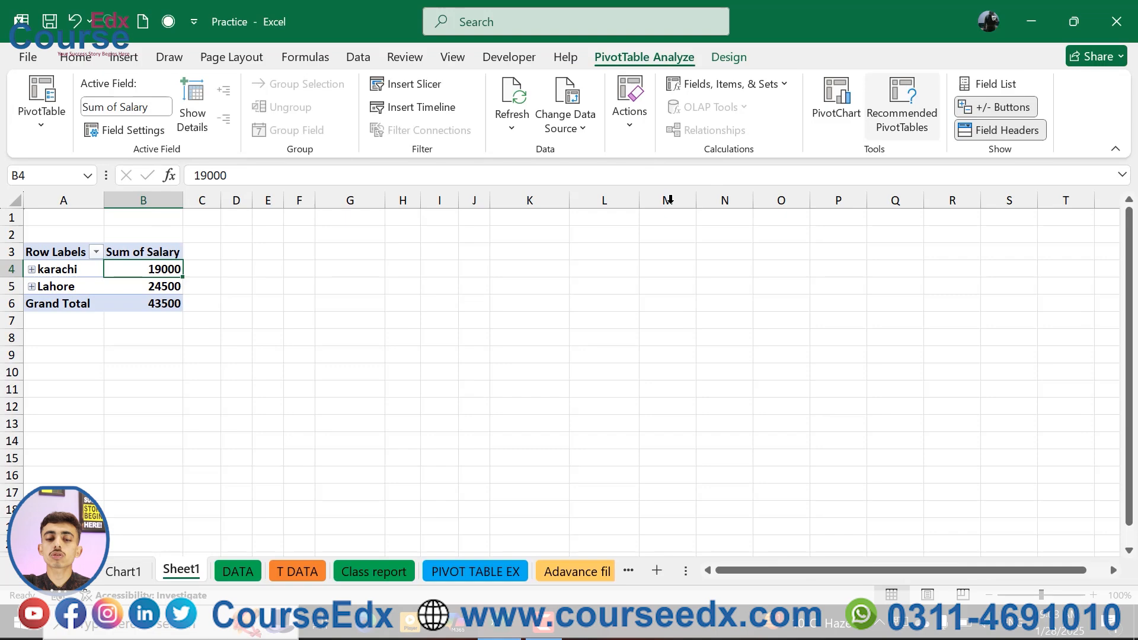
pyautogui.click(620, 231)
pyautogui.click(157, 267)
pyautogui.click(339, 283)
pyautogui.click(180, 269)
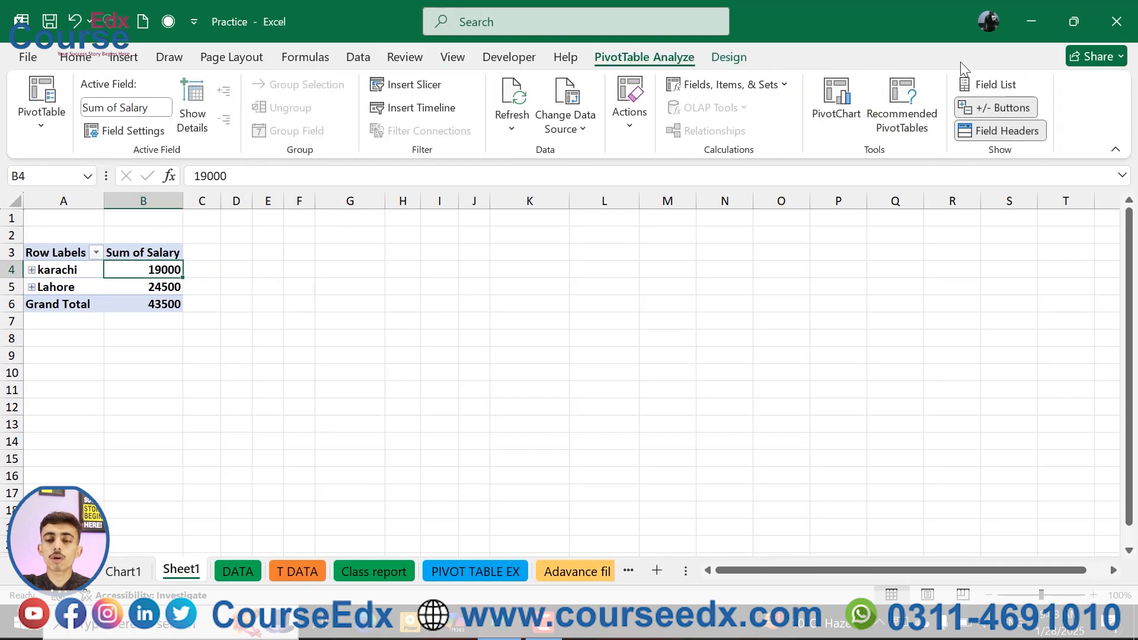
pyautogui.click(991, 84)
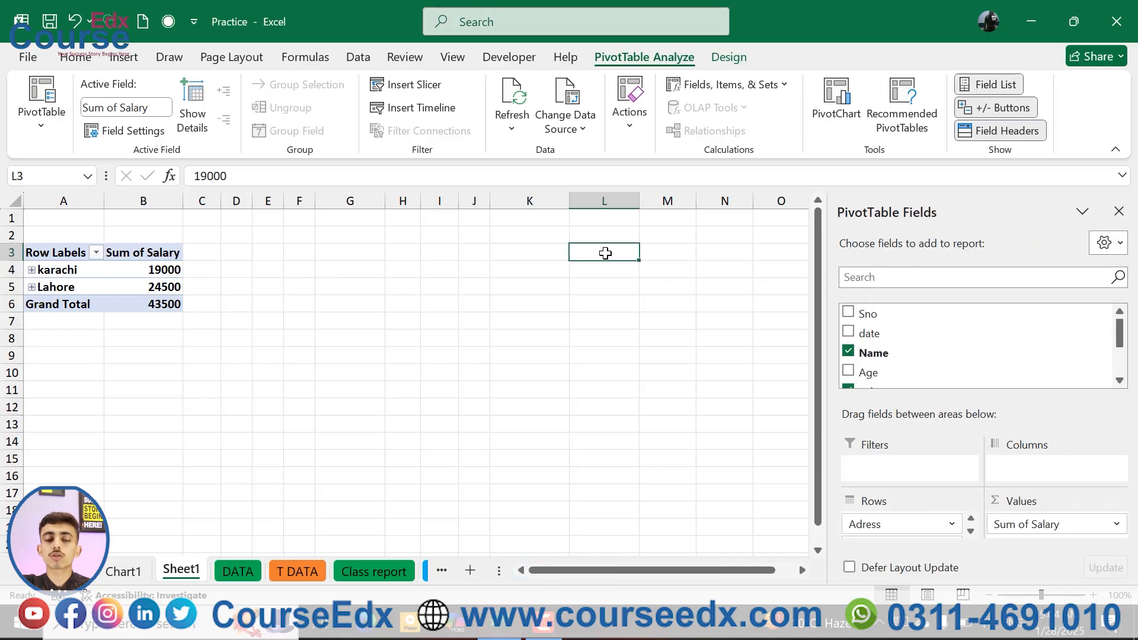
pyautogui.click(605, 253)
pyautogui.click(152, 272)
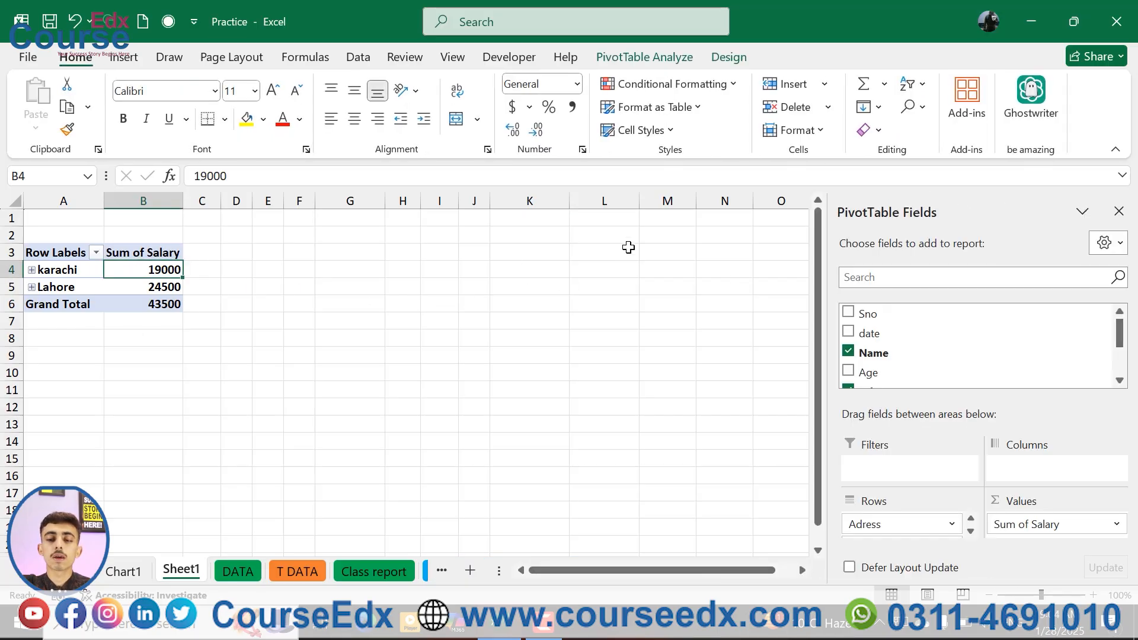
pyautogui.click(681, 62)
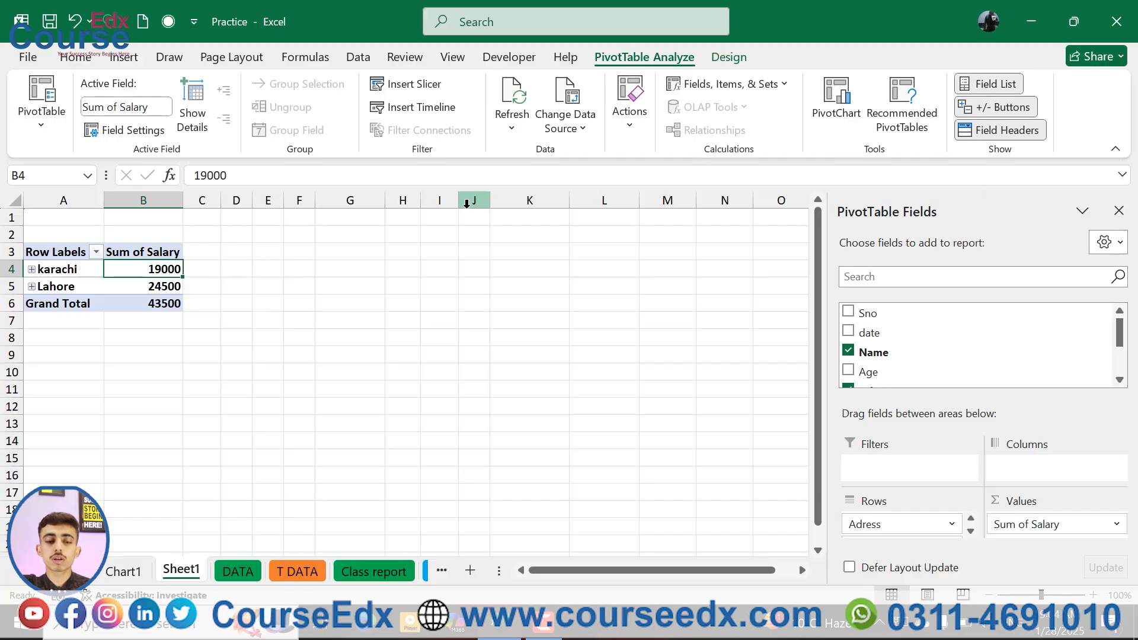
# Expand the karachi and Lahore groups to view the salaries by name, and collapse both groups
pyautogui.click(31, 269)
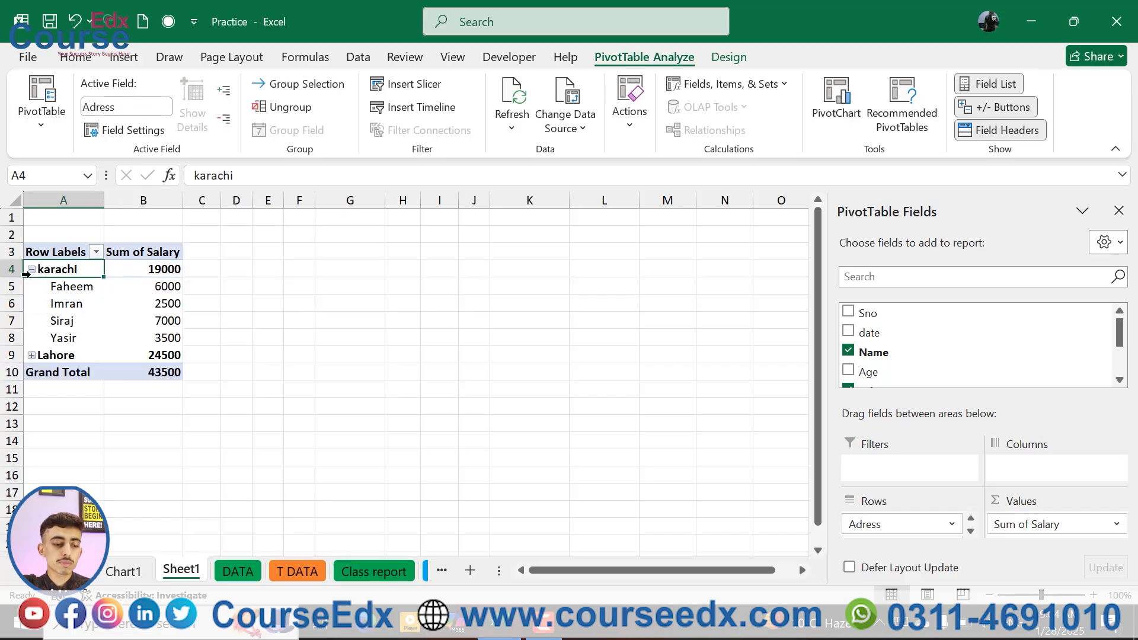
pyautogui.click(31, 356)
pyautogui.click(31, 270)
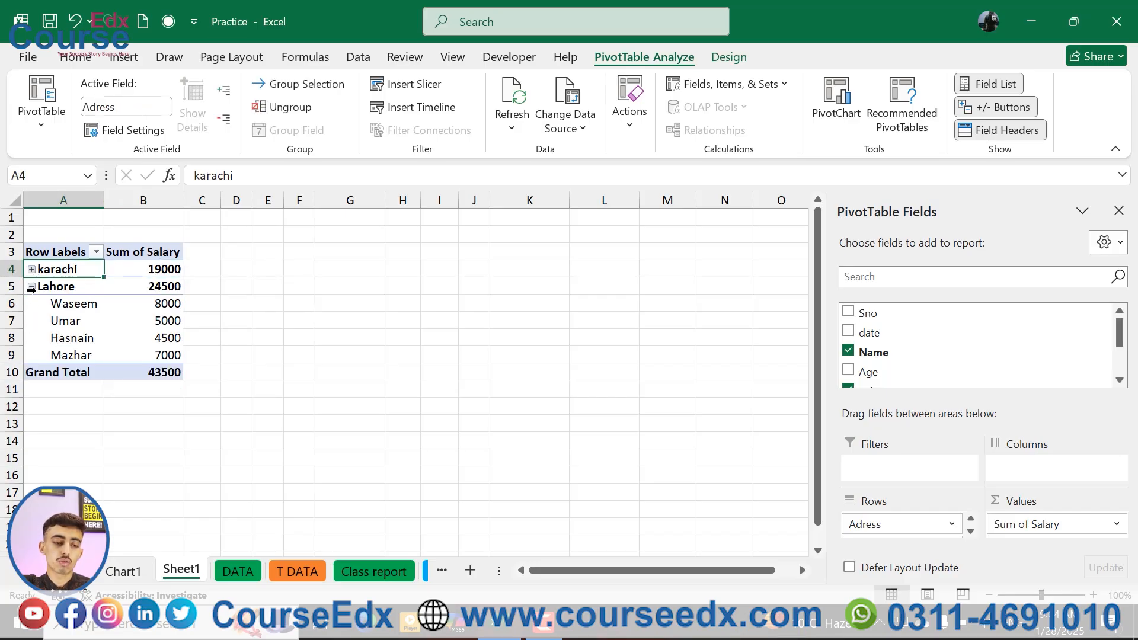
pyautogui.click(32, 286)
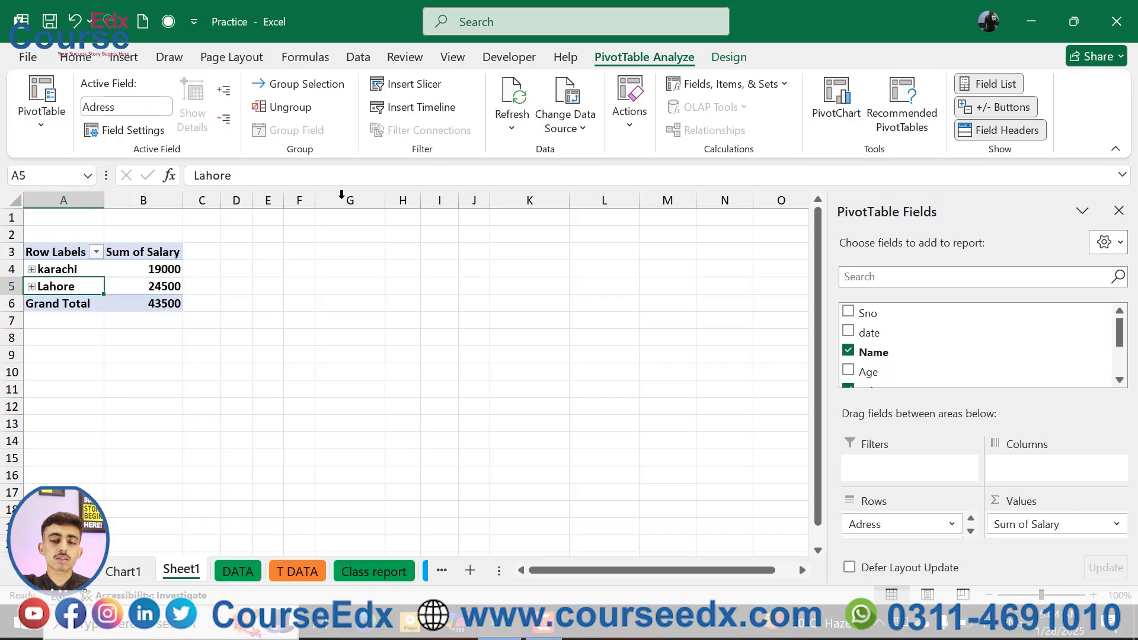
# Hide the PivotTable's +/- buttons, expand and collapse the entire Adress field without them, and show the buttons again
pyautogui.click(996, 107)
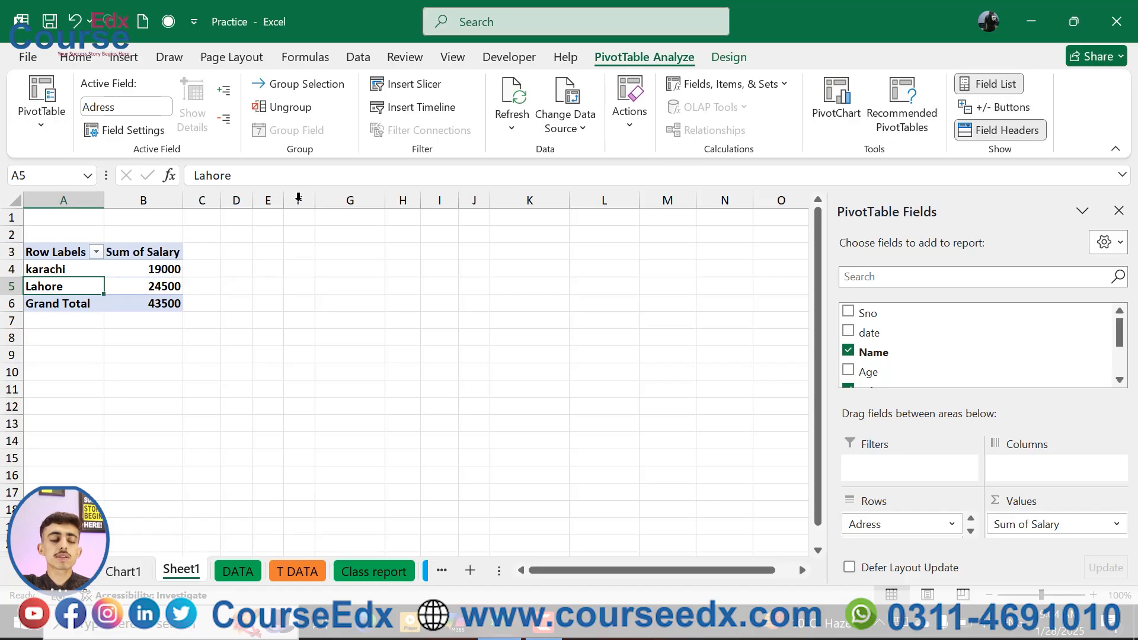
pyautogui.click(224, 90)
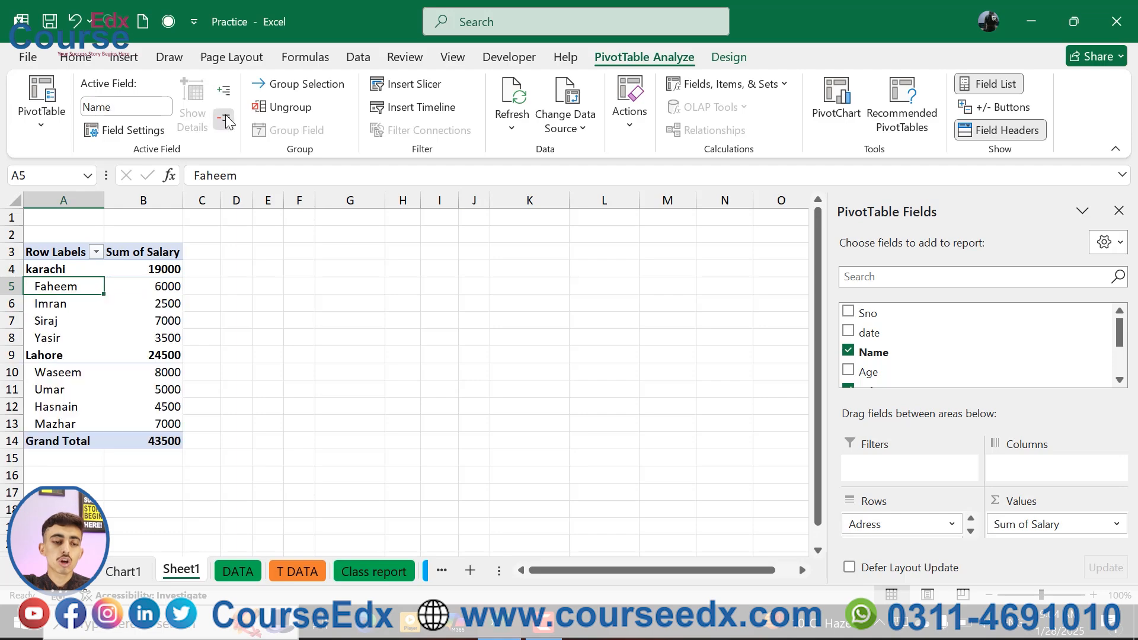
pyautogui.click(226, 119)
pyautogui.click(223, 90)
pyautogui.click(225, 120)
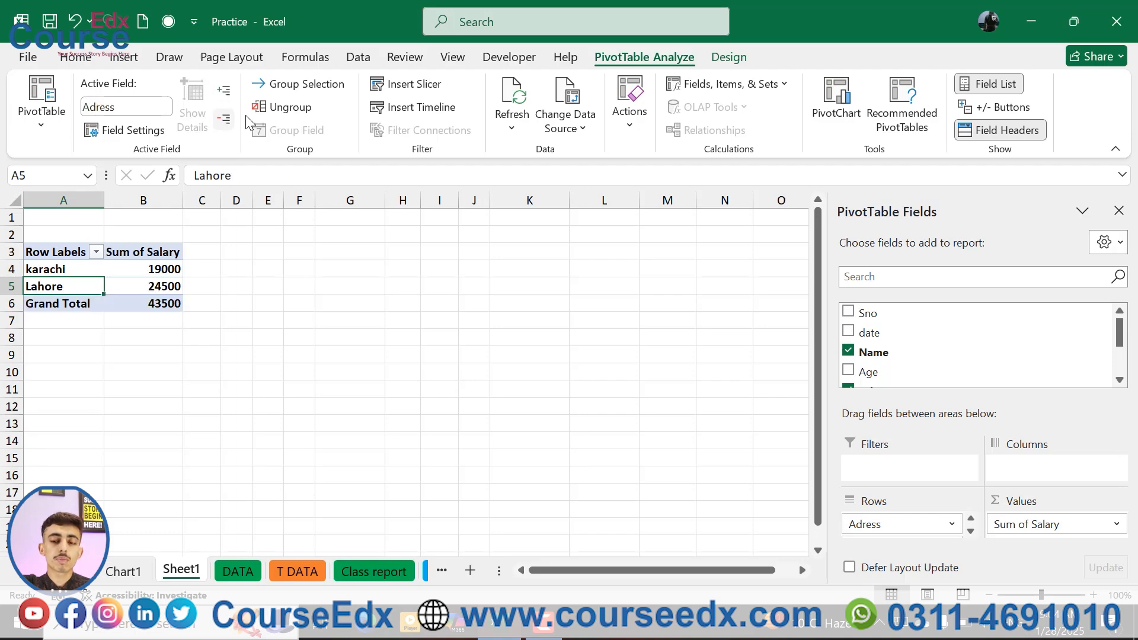
pyautogui.click(984, 109)
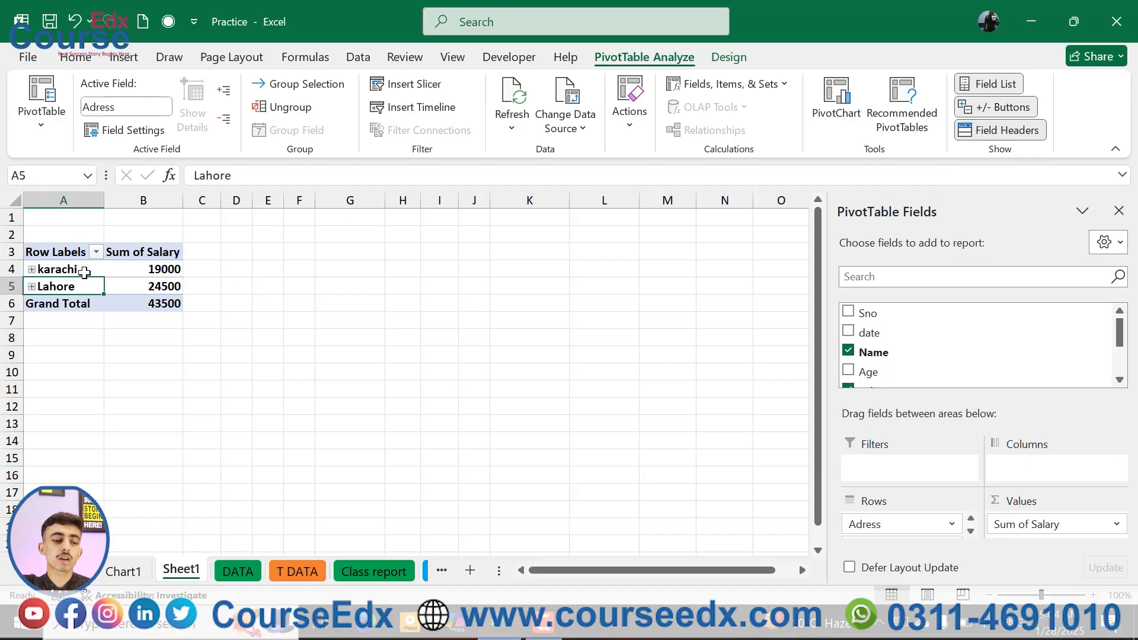
# Use the restored +/- buttons to expand and collapse both the karachi and Lahore groups
pyautogui.click(32, 270)
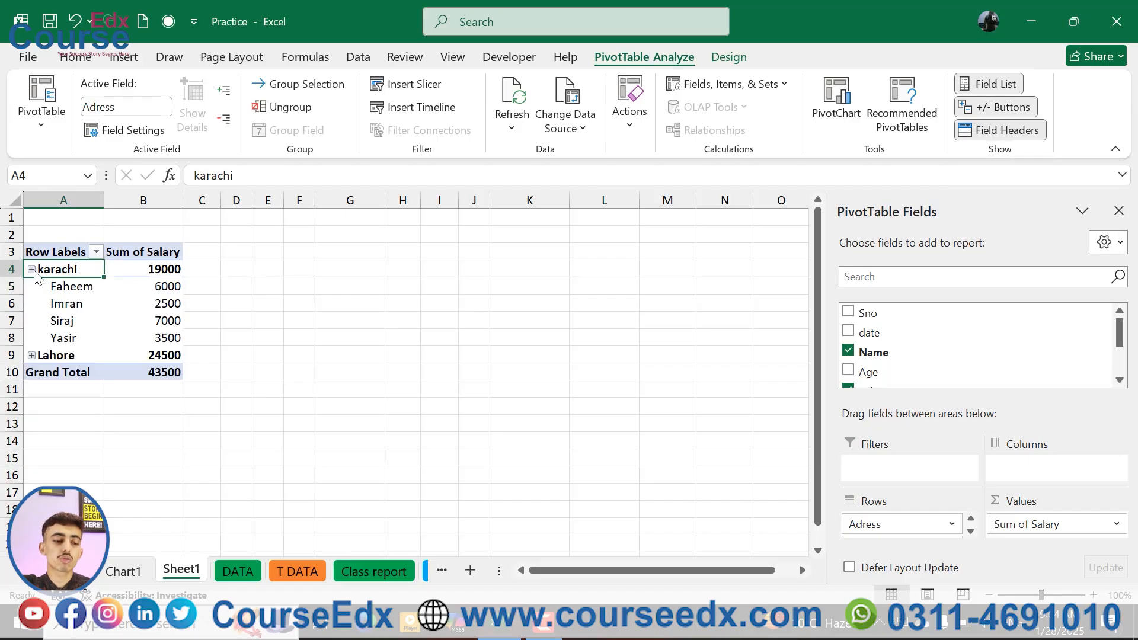
pyautogui.click(32, 356)
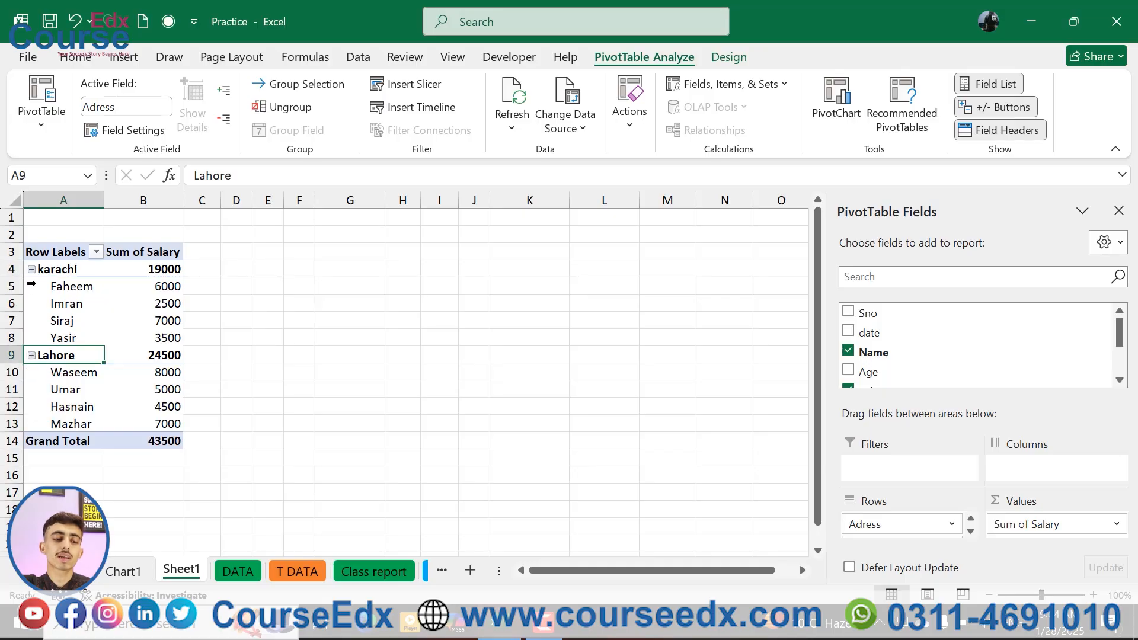
pyautogui.click(31, 269)
pyautogui.click(31, 286)
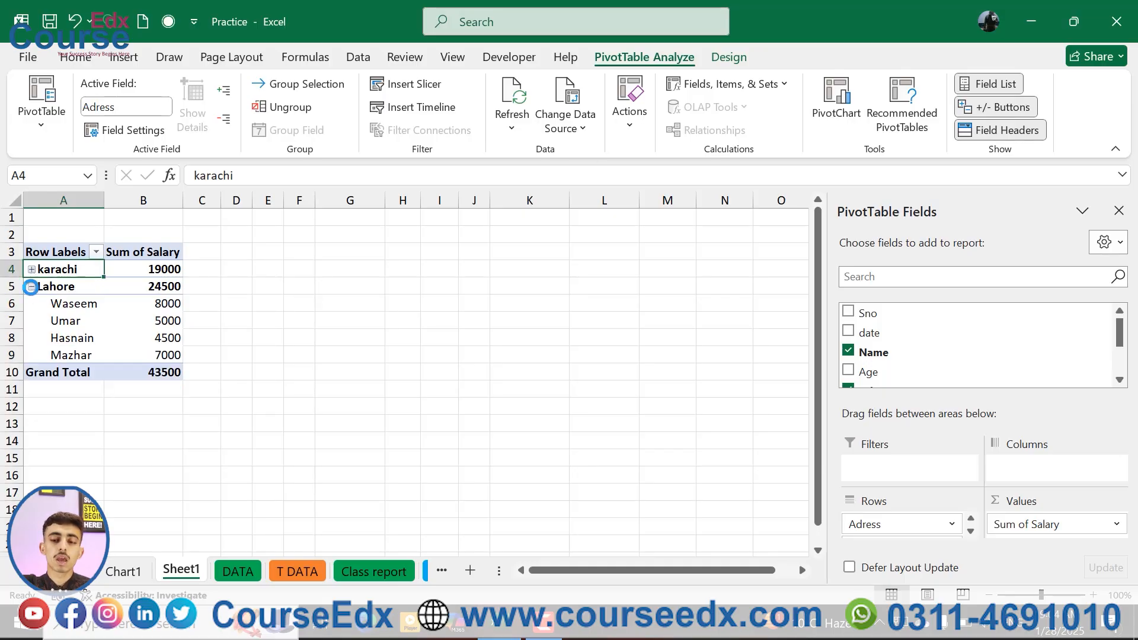
# Toggle the PivotTable's field headers off and on repeatedly to compare the row label header's display
pyautogui.click(1009, 134)
pyautogui.click(1009, 134)
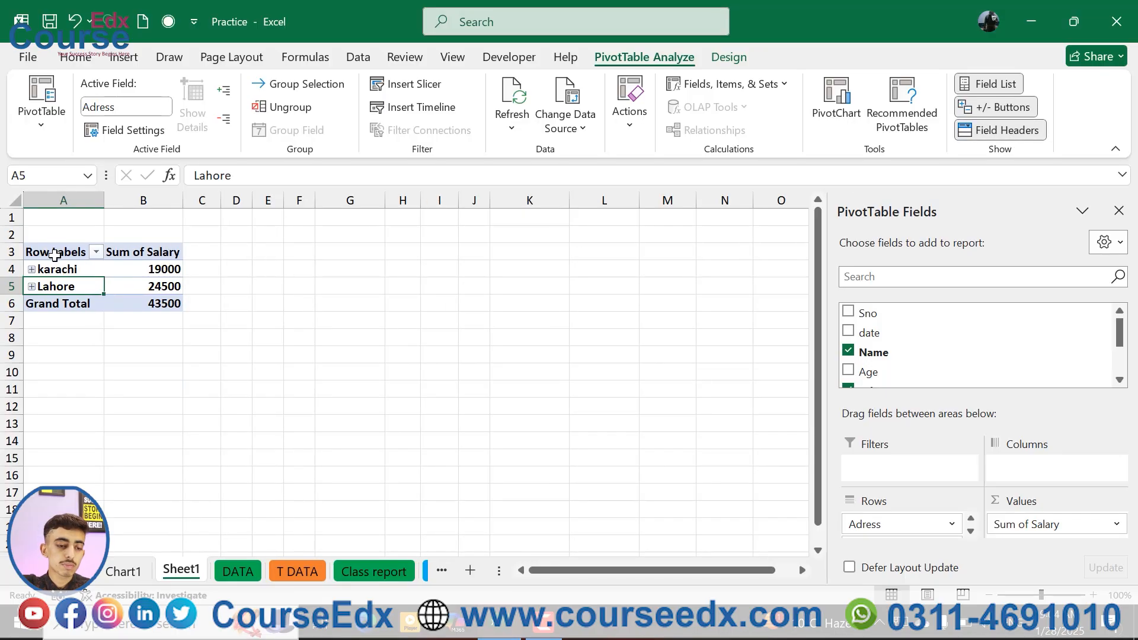
pyautogui.click(982, 132)
pyautogui.click(982, 131)
pyautogui.click(982, 132)
pyautogui.click(982, 132)
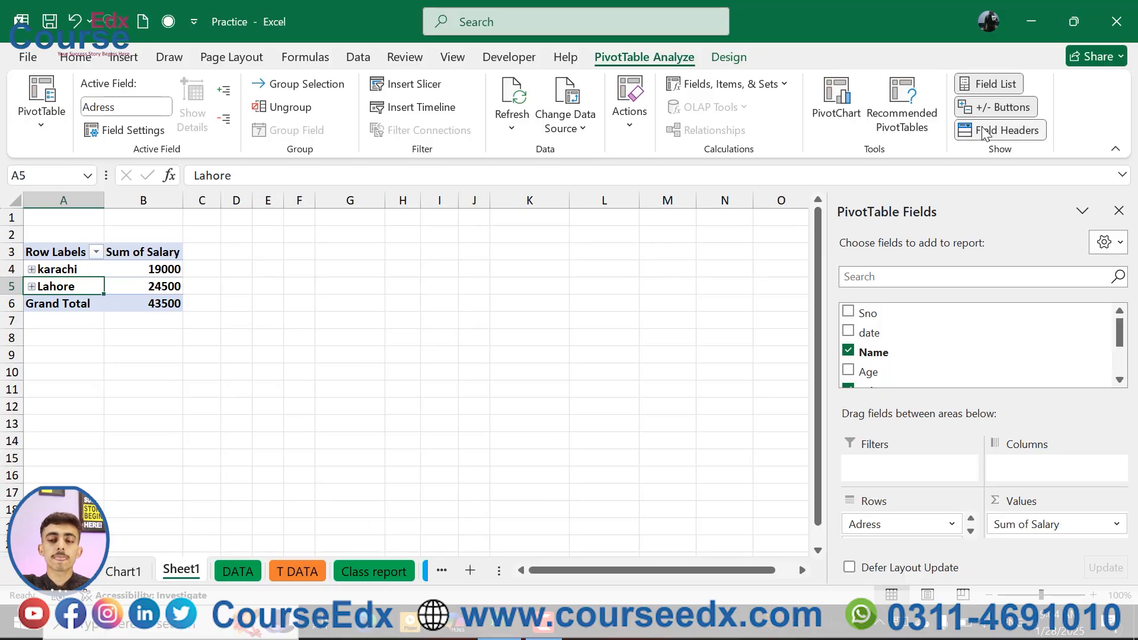
pyautogui.click(998, 131)
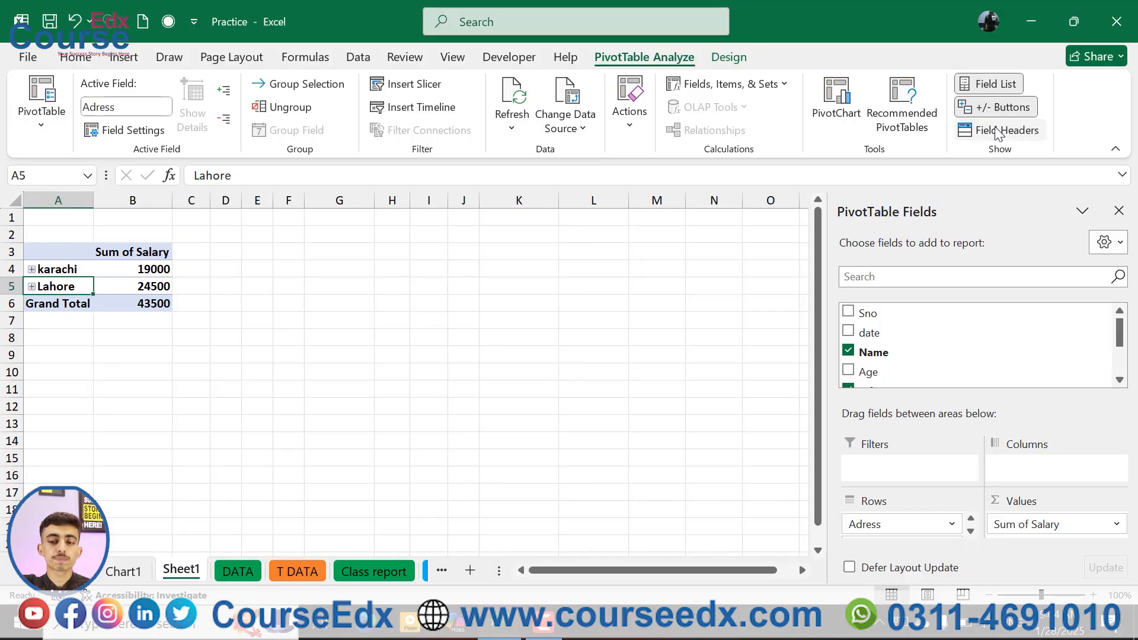
pyautogui.click(998, 132)
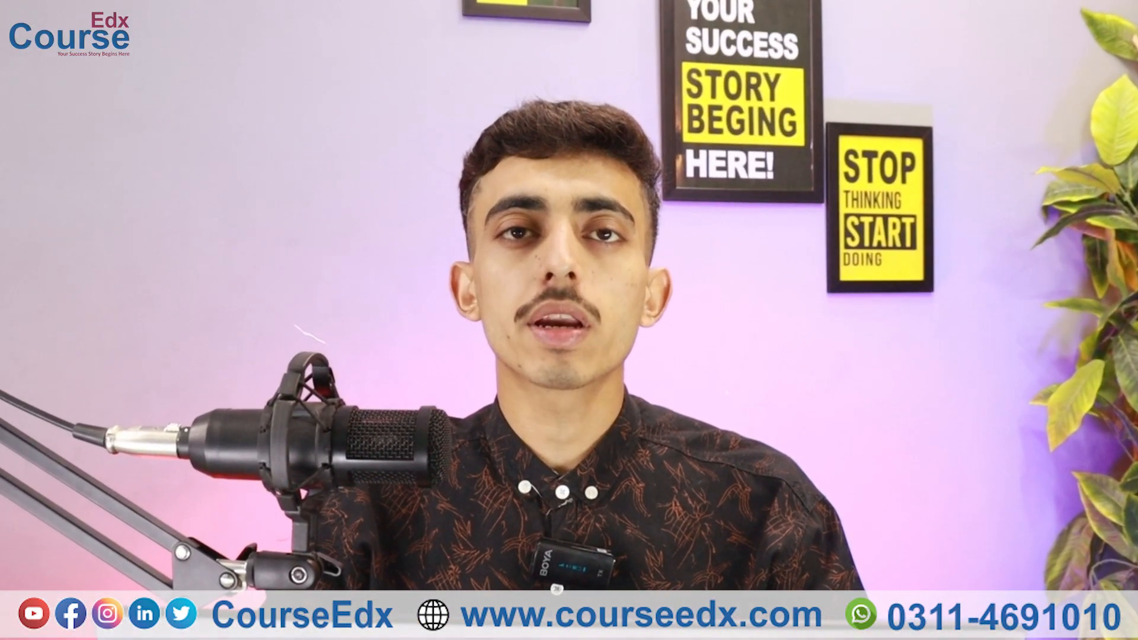